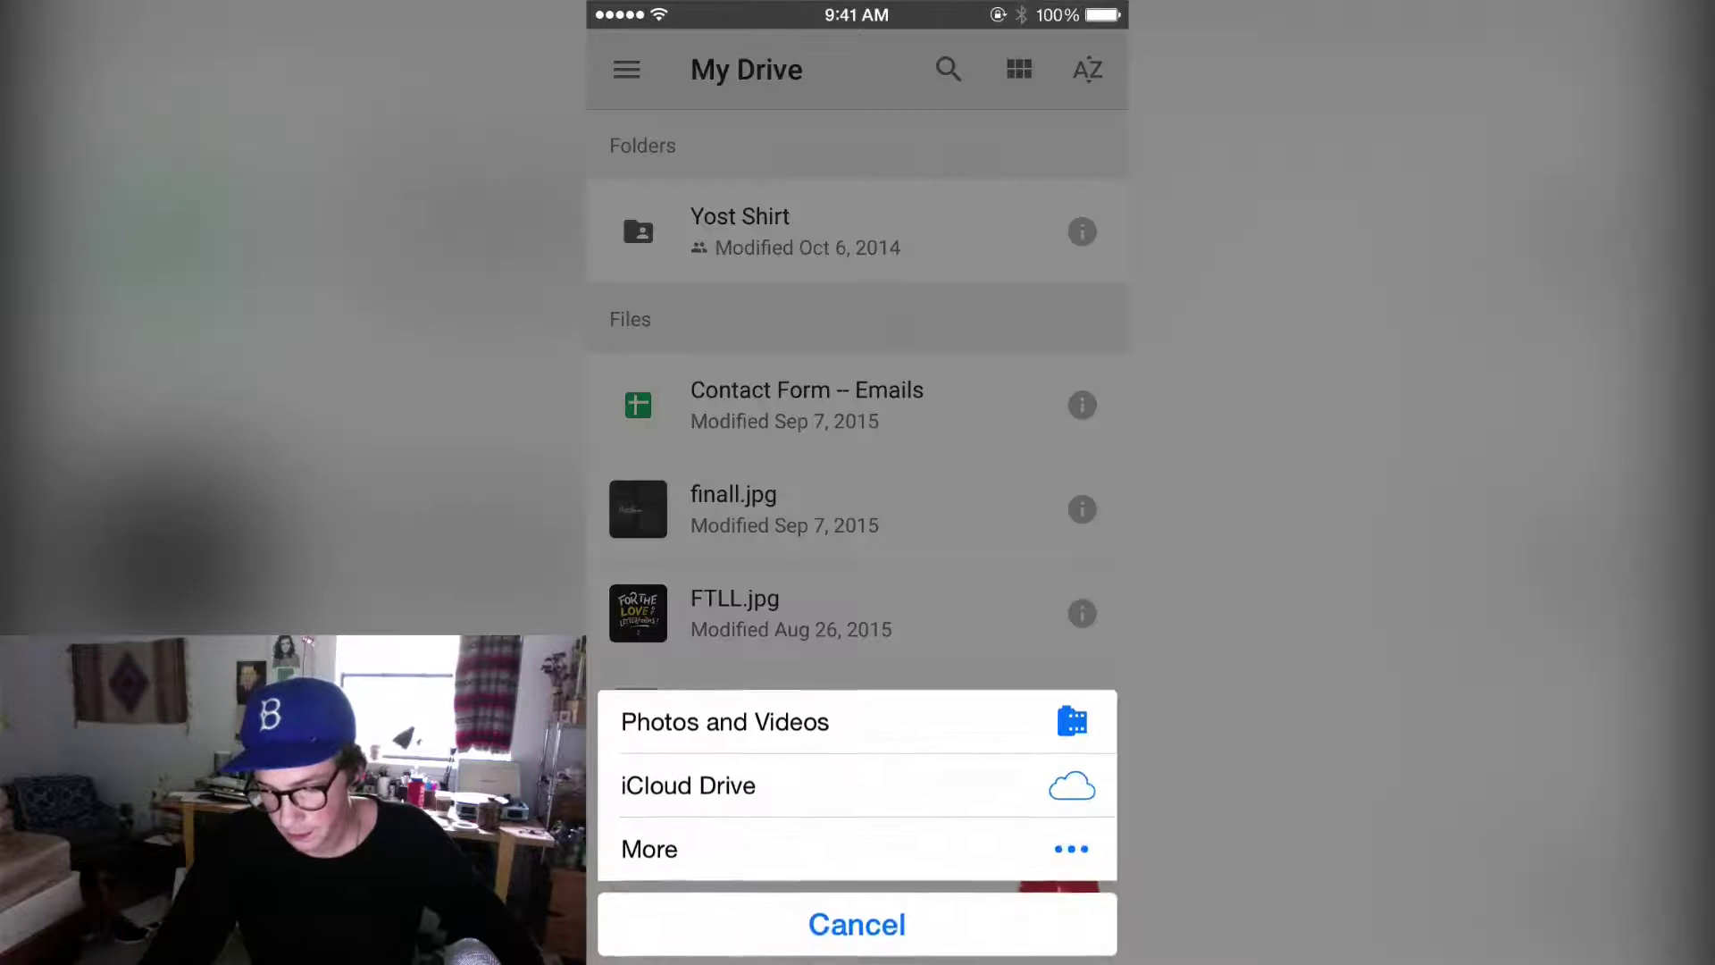
Upload the purple "How to Convert Your Files to Digital" lettering photo from the Camera Roll album to My Drive
left_click(843, 724)
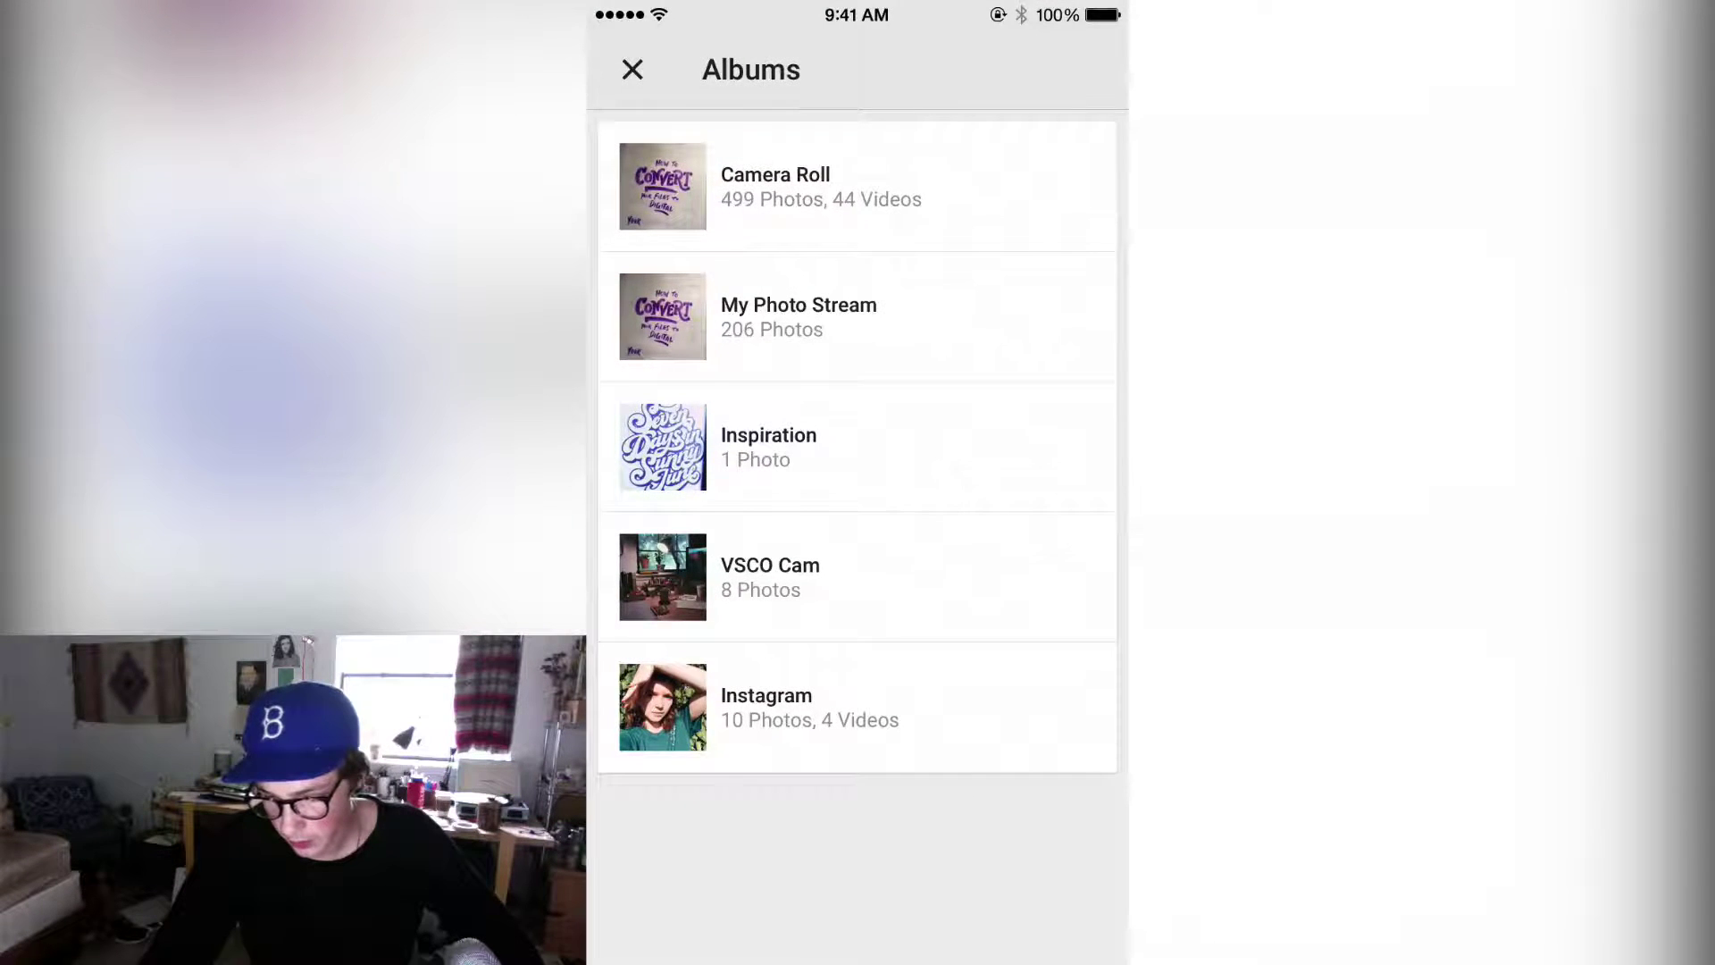
left_click(776, 186)
left_click(656, 178)
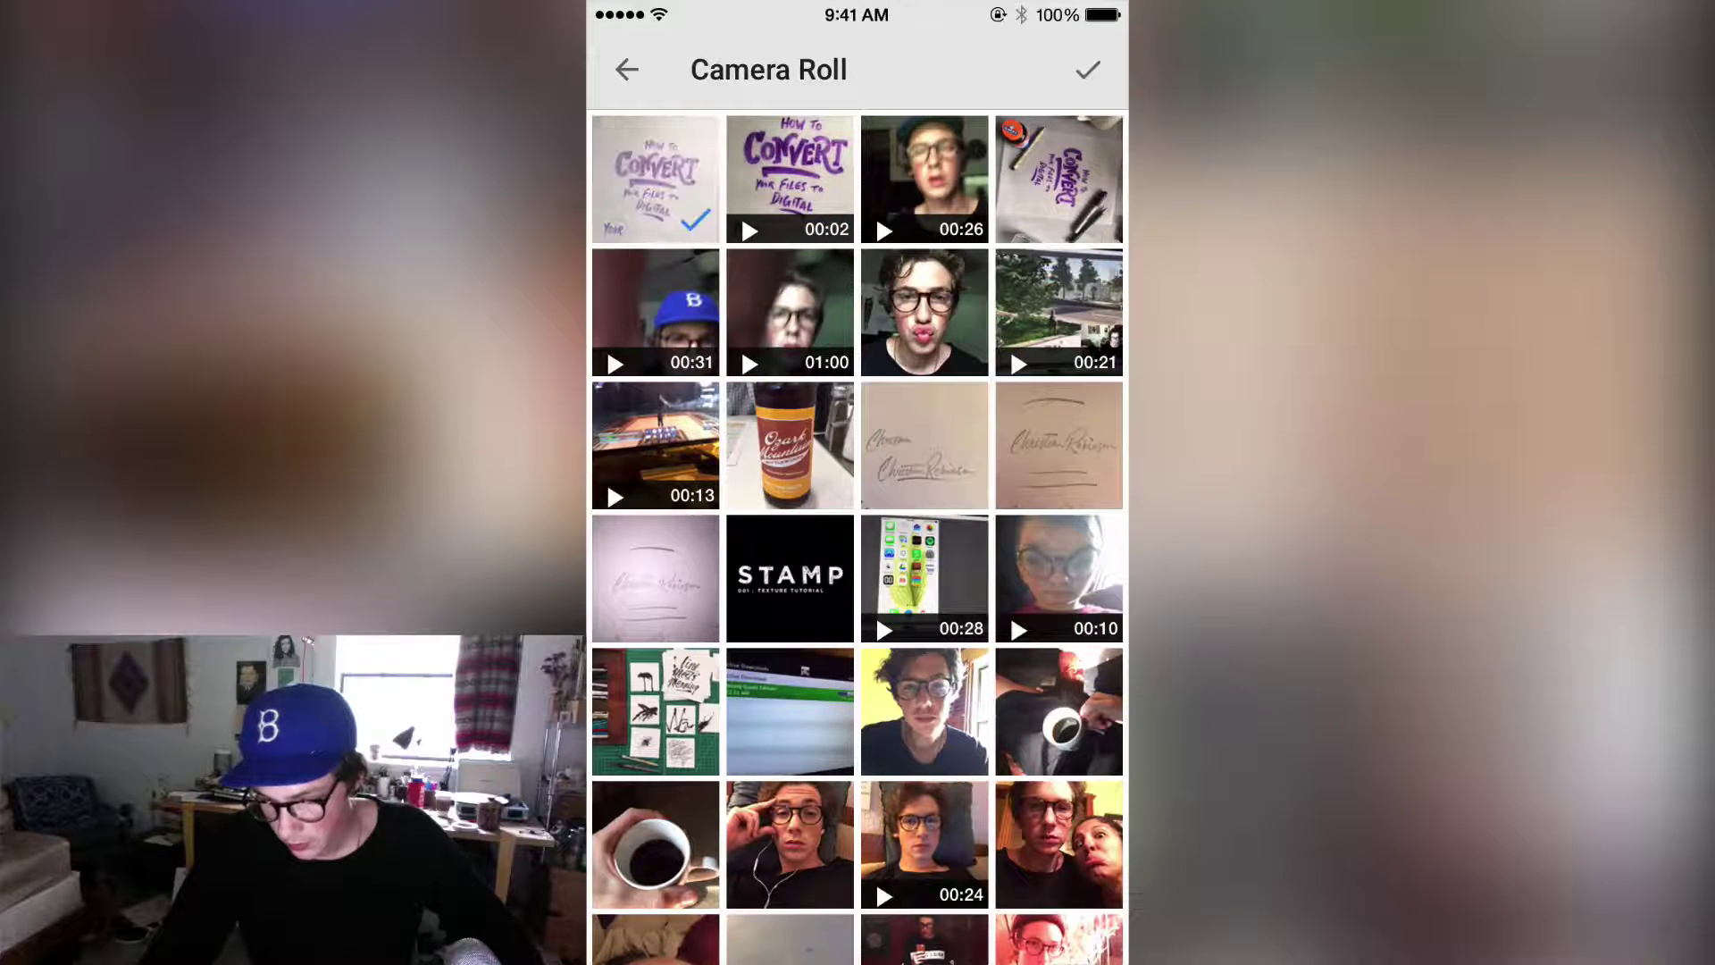
left_click(1087, 69)
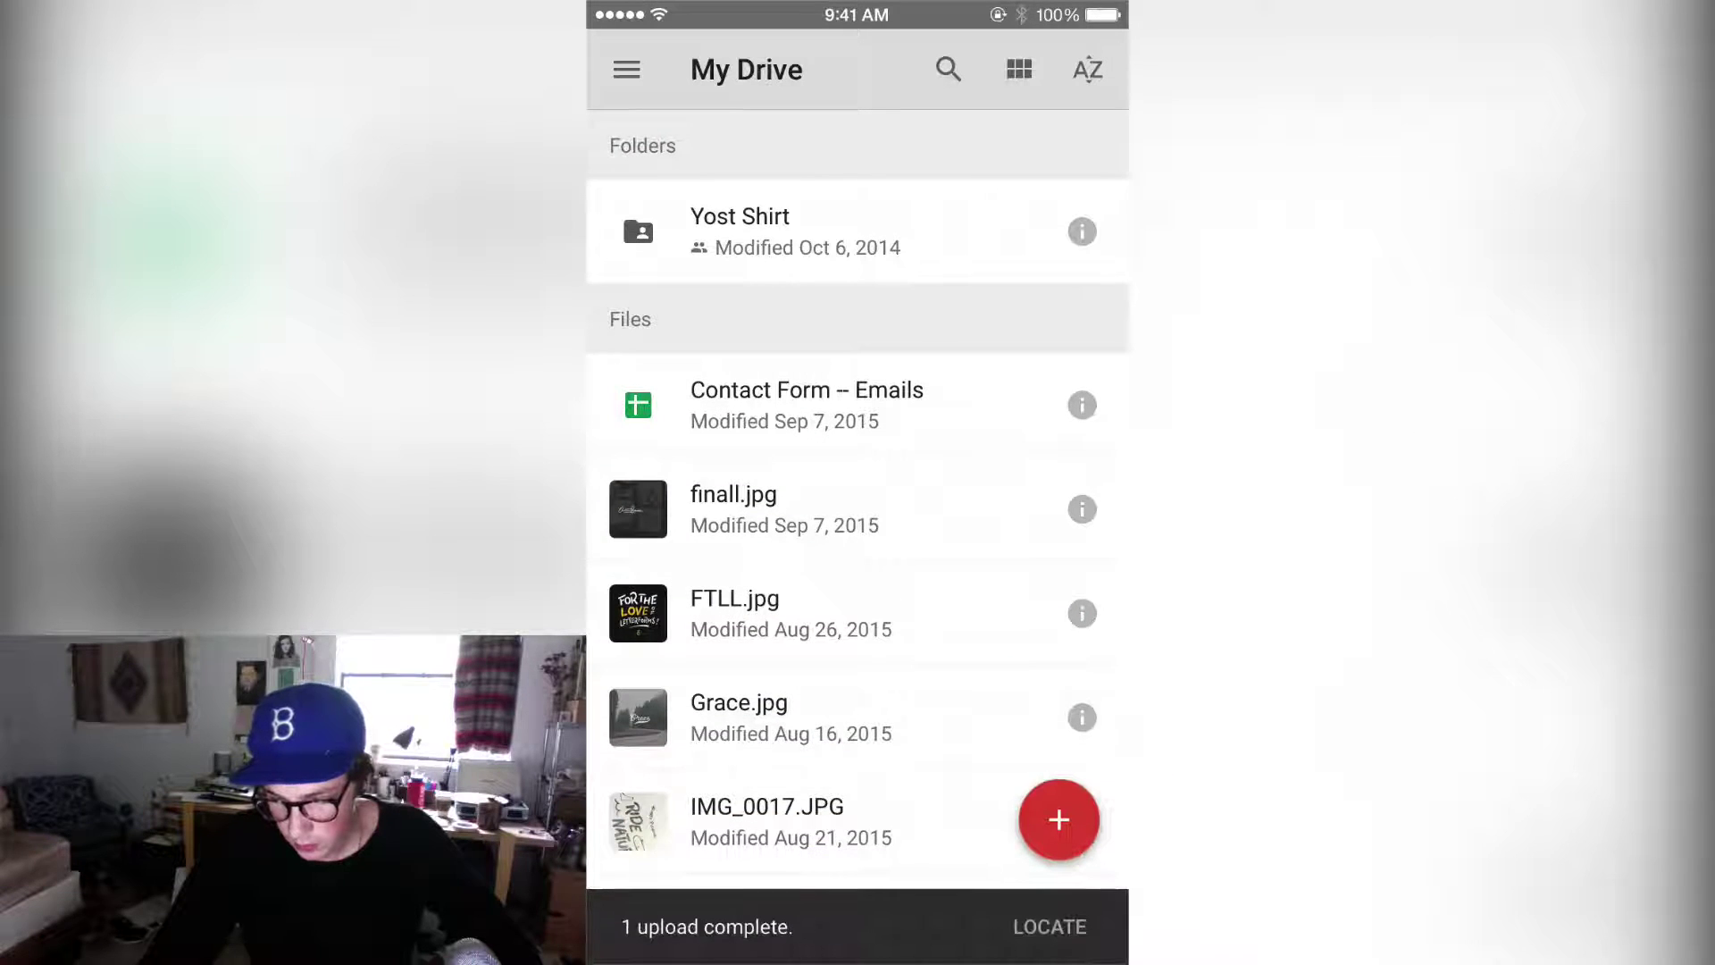
Locate the uploaded photo IMG_0318.JPG in My Drive, view it full size, and leave the Drive app
scroll(857, 500, "down", 10)
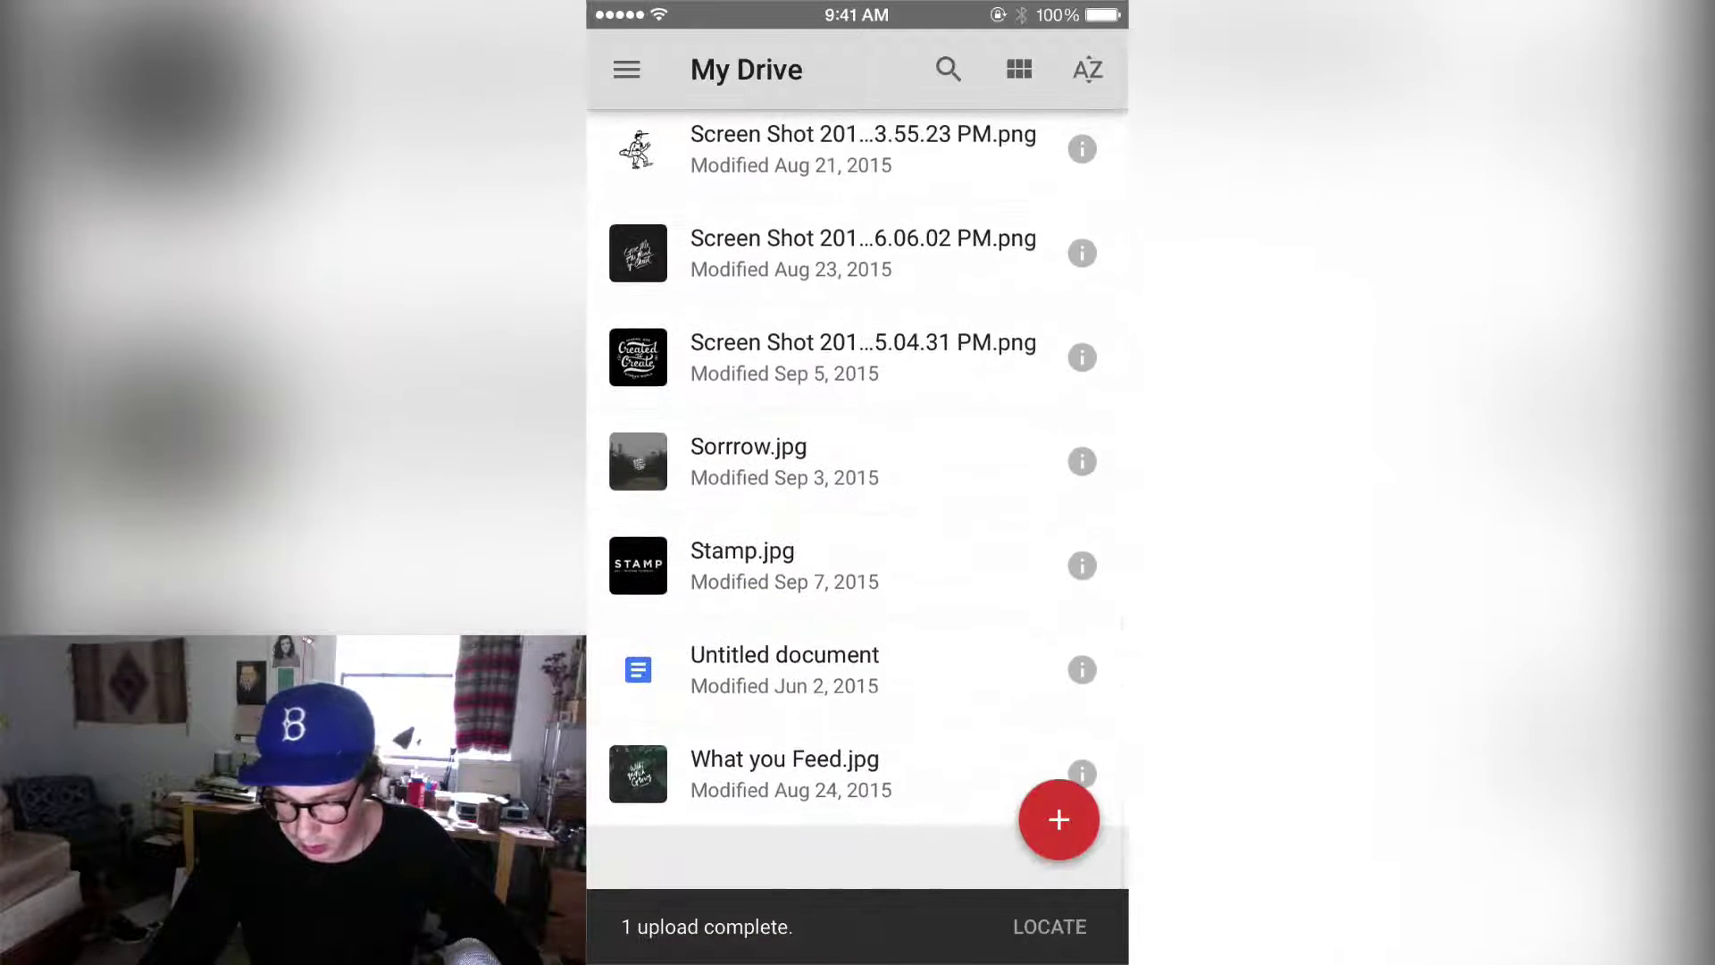
scroll(857, 500, "up", 10)
left_click(1050, 927)
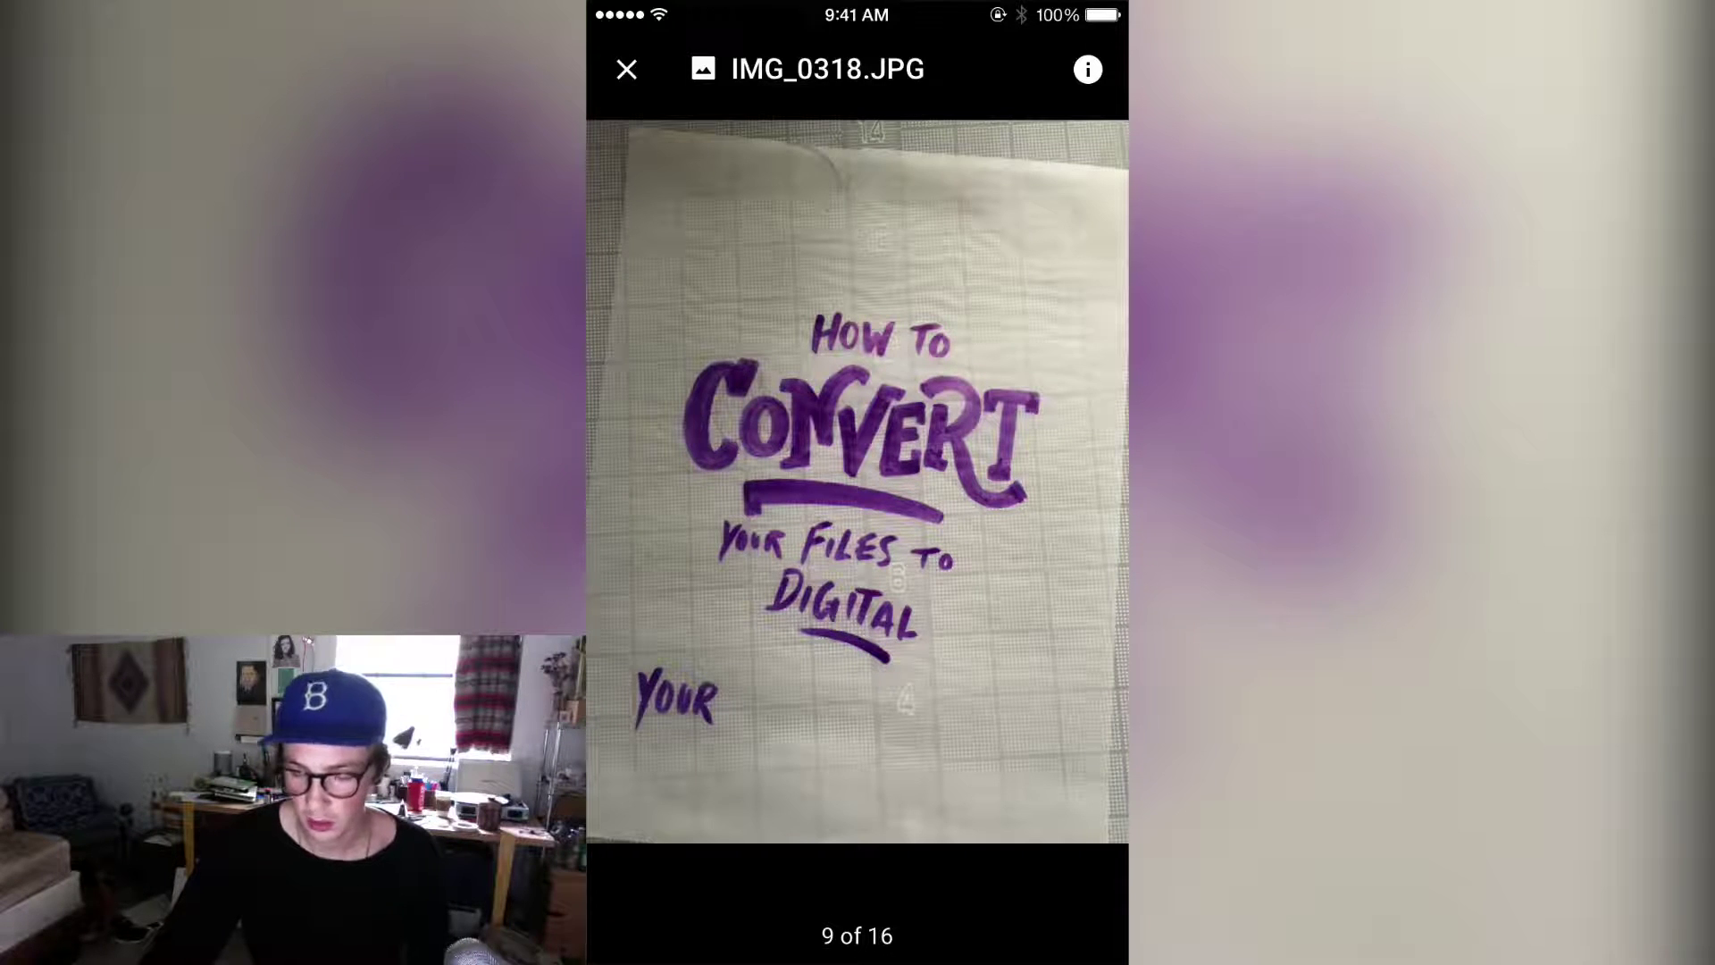
left_click(626, 69)
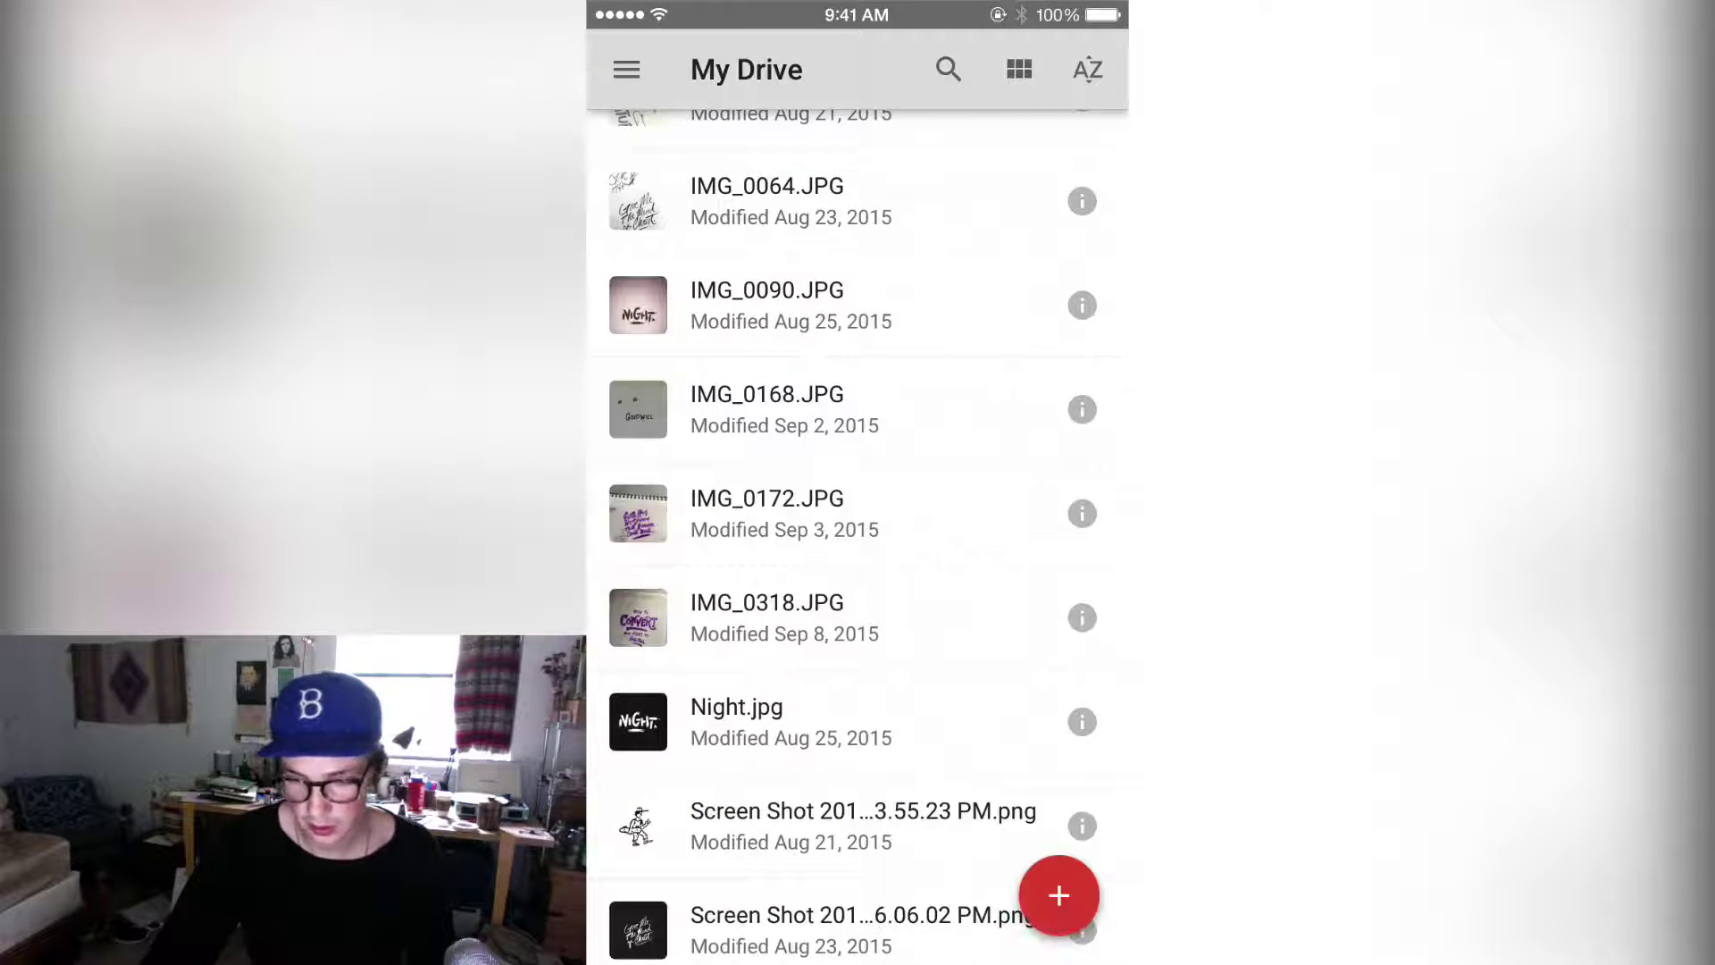
key("super+shift+h")
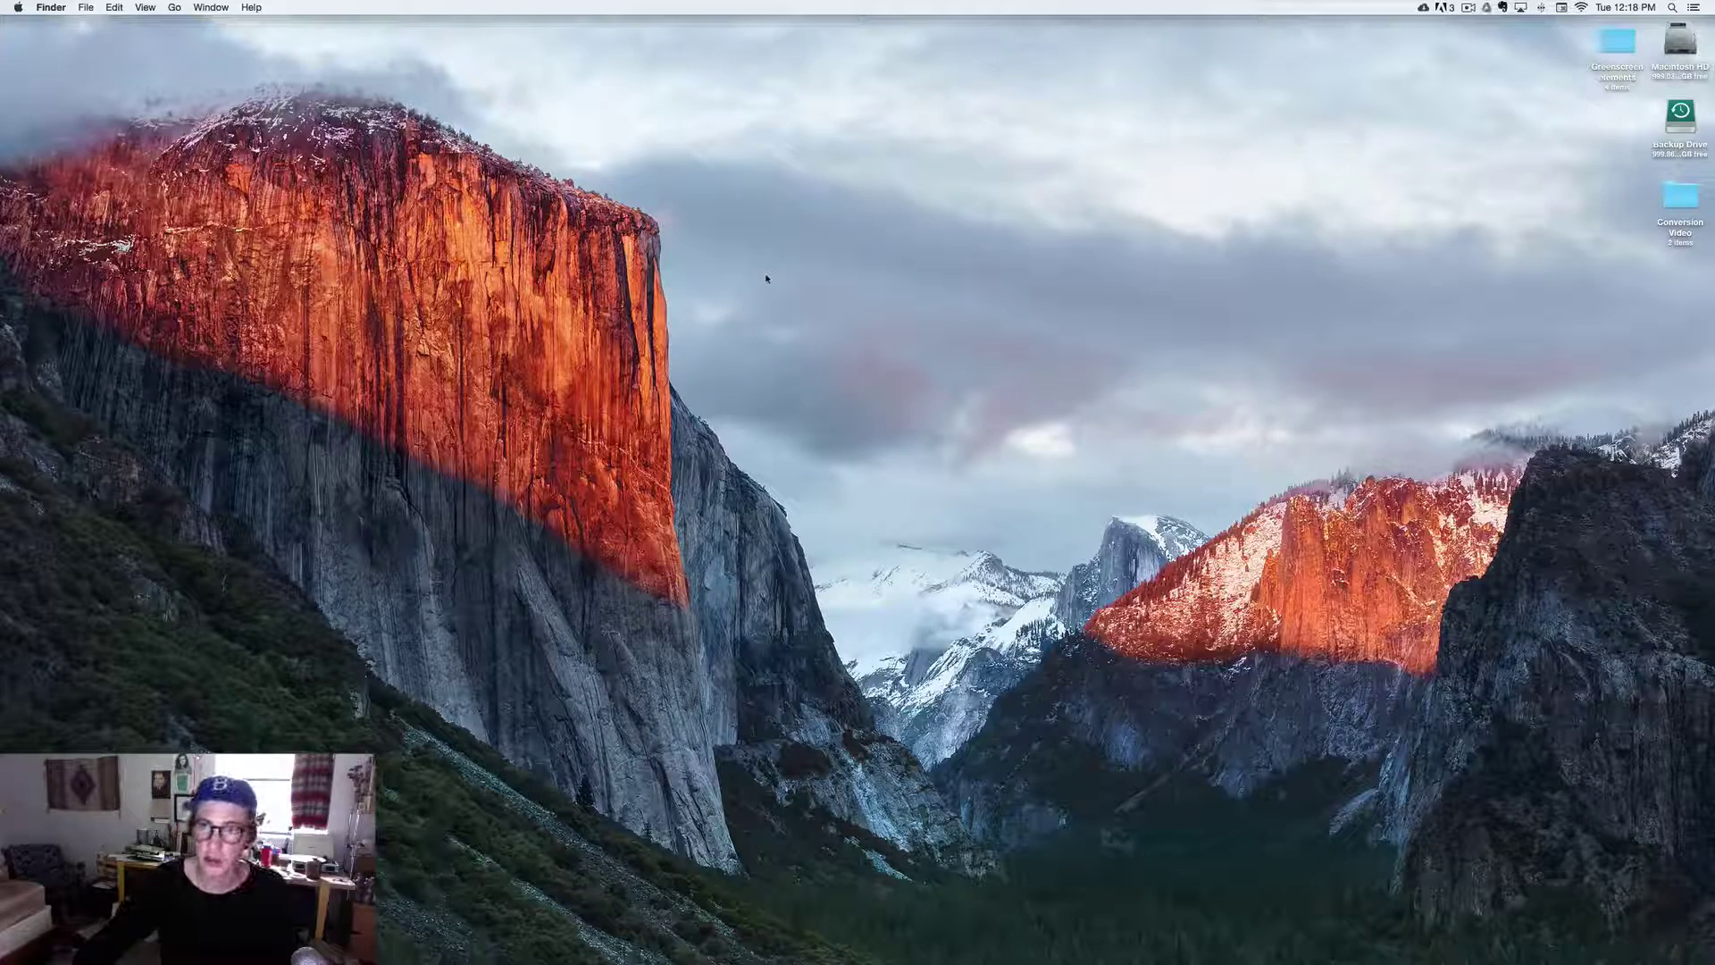
On the Mac, open the Google Drive folder, preview IMG_0318.JPG, move it onto the desktop and close the folder
left_click(1487, 9)
left_click(1396, 61)
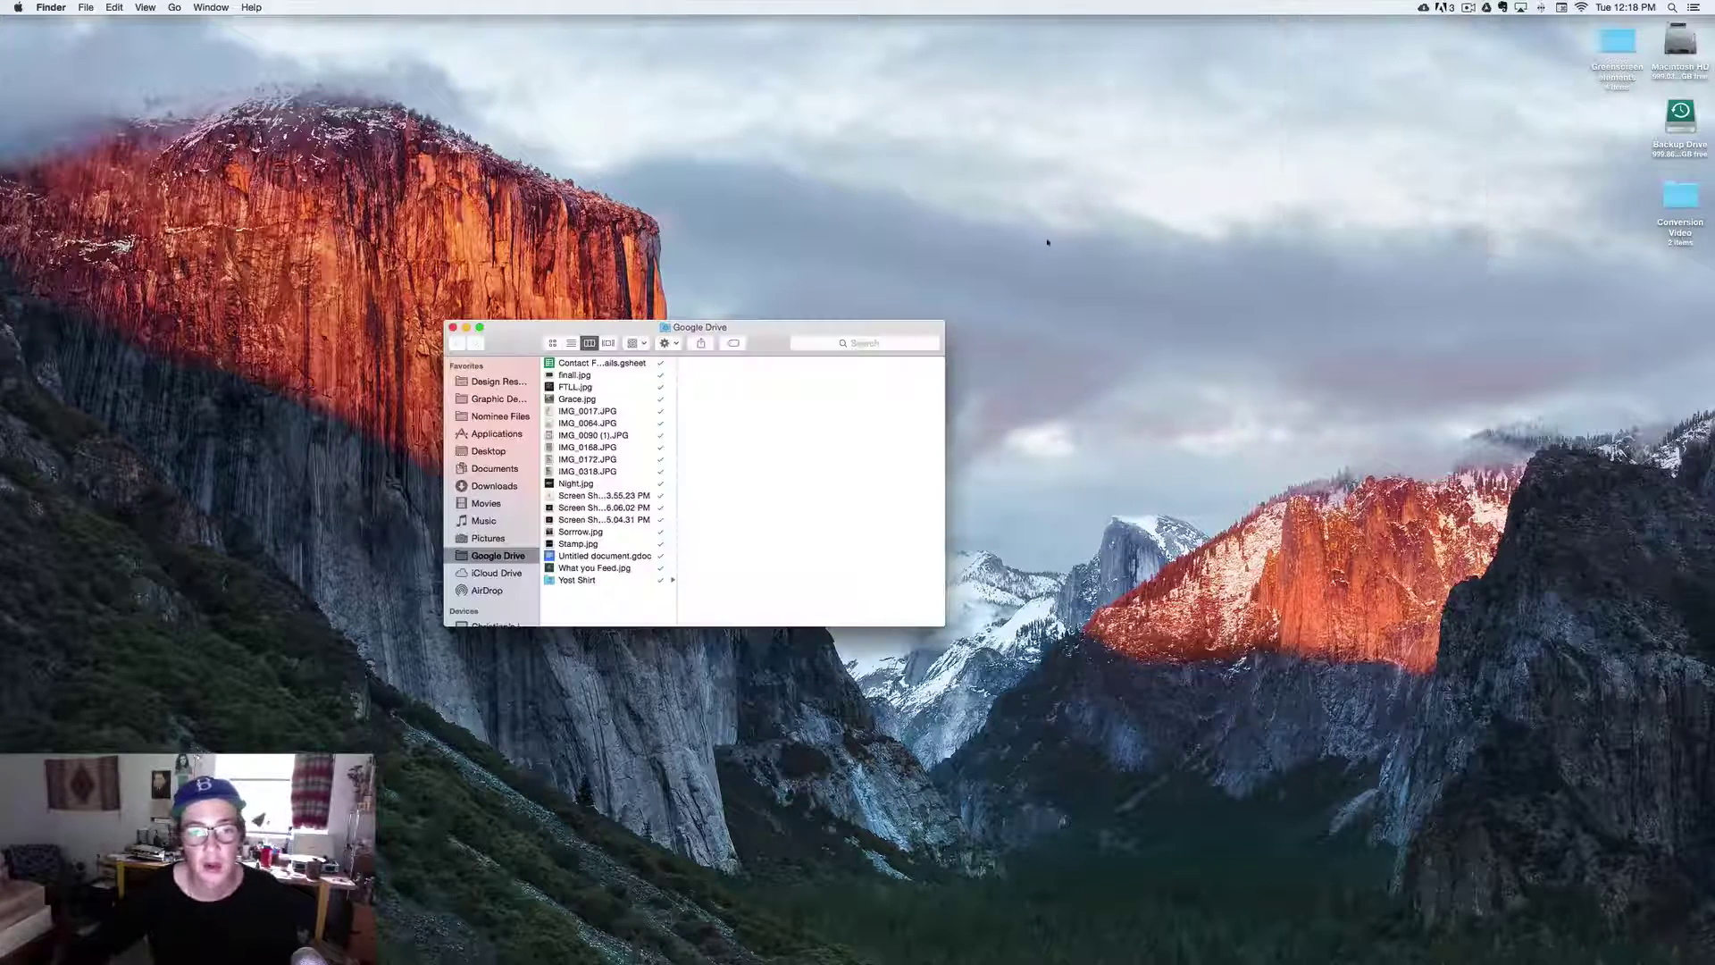
left_click(571, 473)
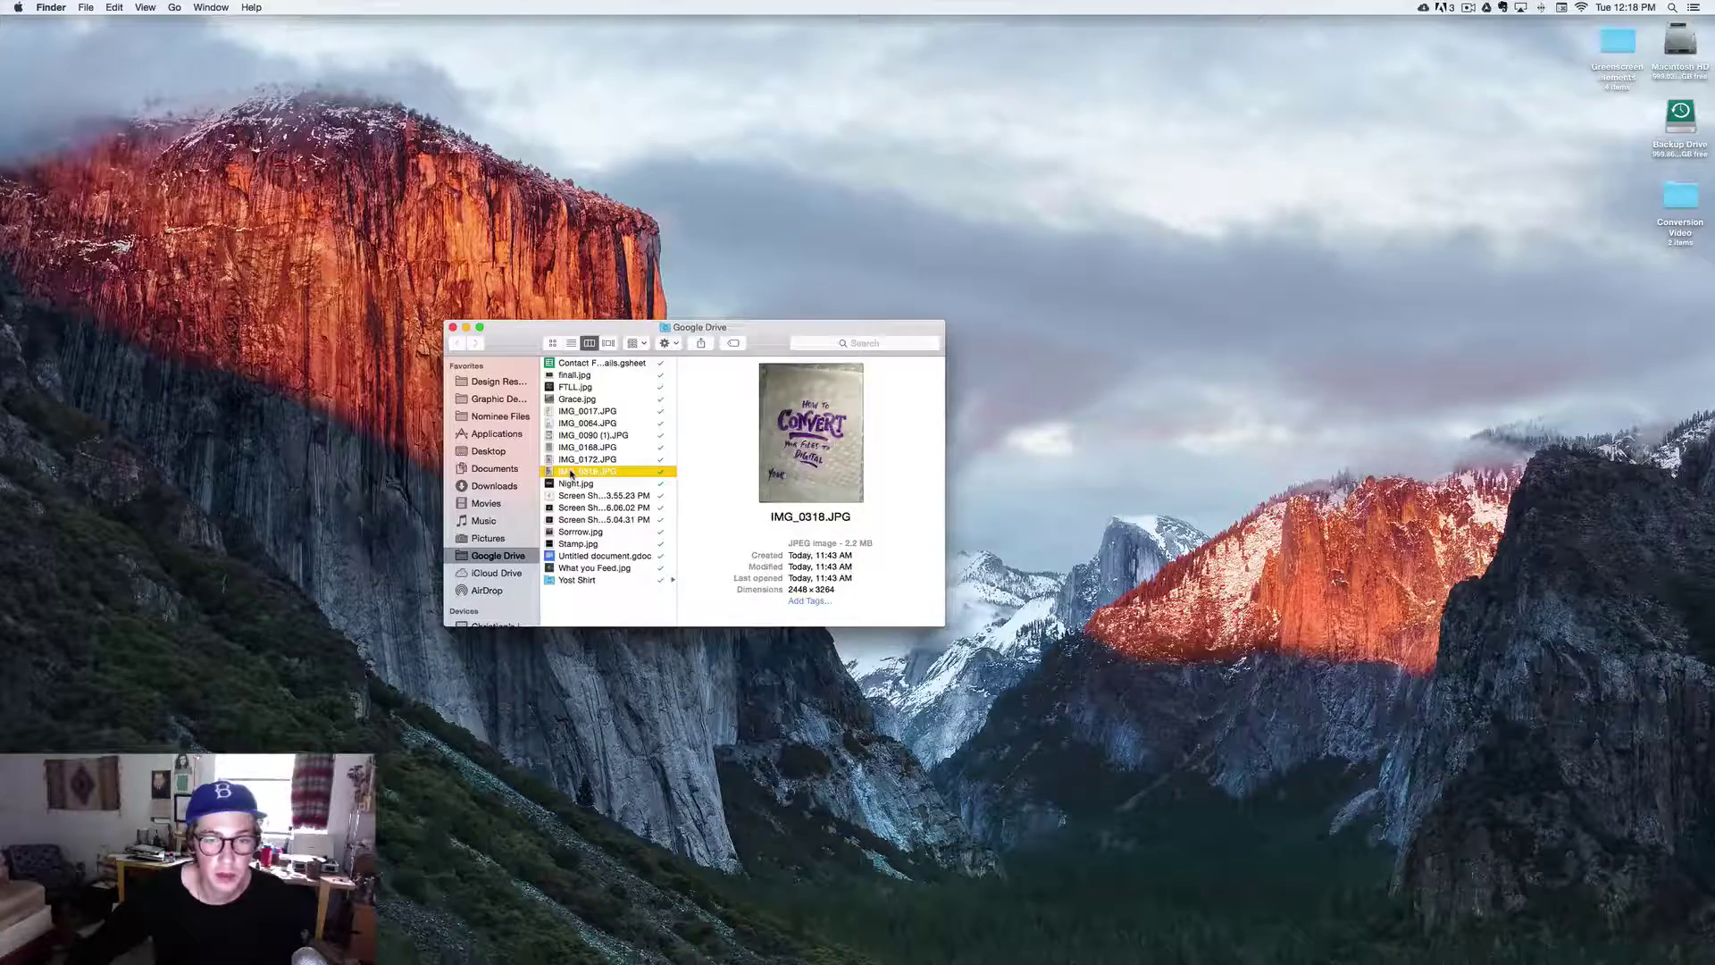
key("space")
key("space")
left_click_drag(1502, 348, 1428, 348)
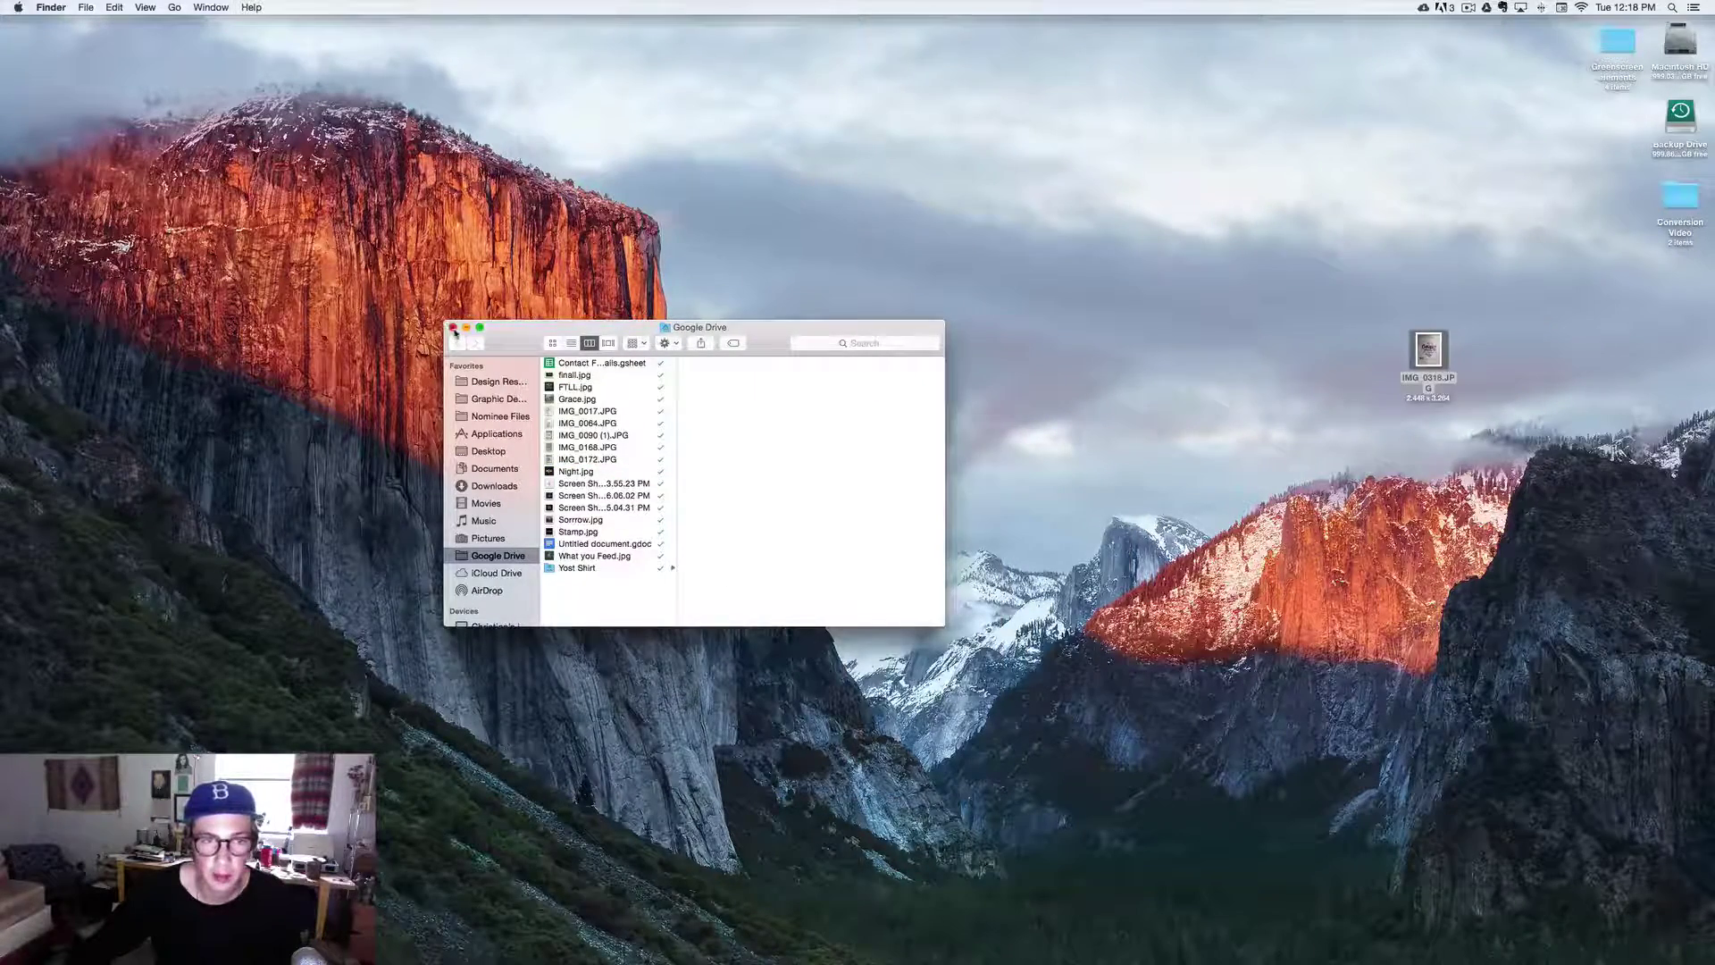
left_click(453, 328)
Switch to Photoshop and create a new 11 by 11 inch, 300 pixels/inch RGB document with a white background
left_click(807, 956)
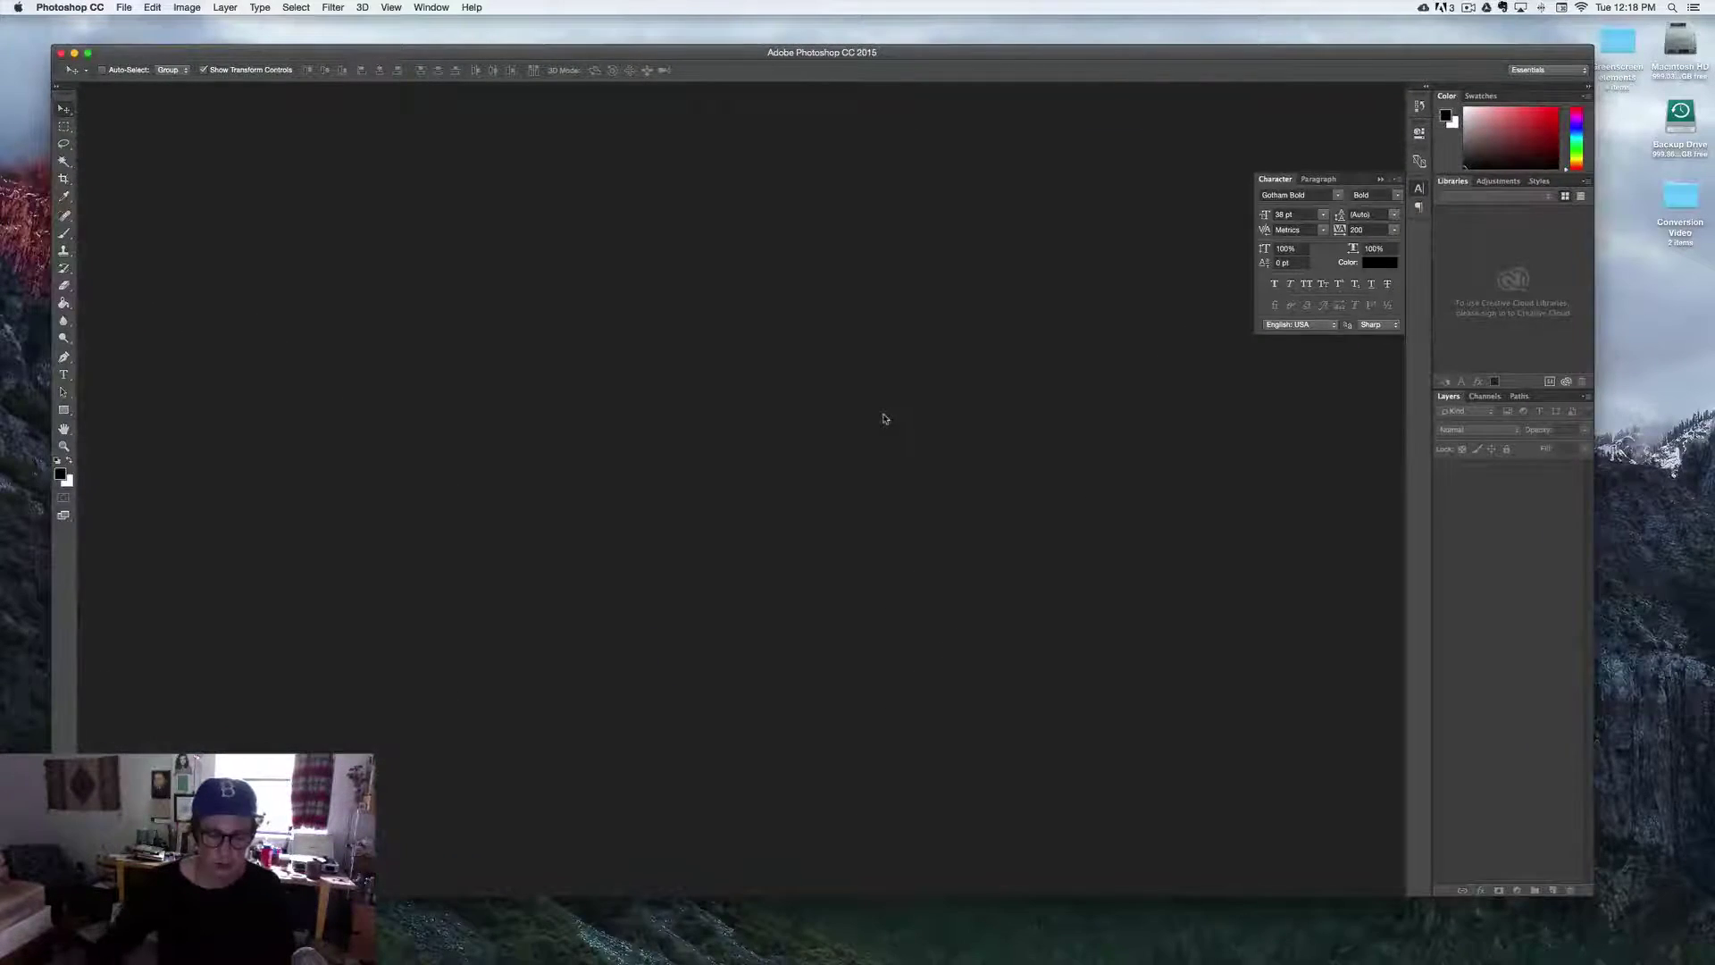
key("super+n")
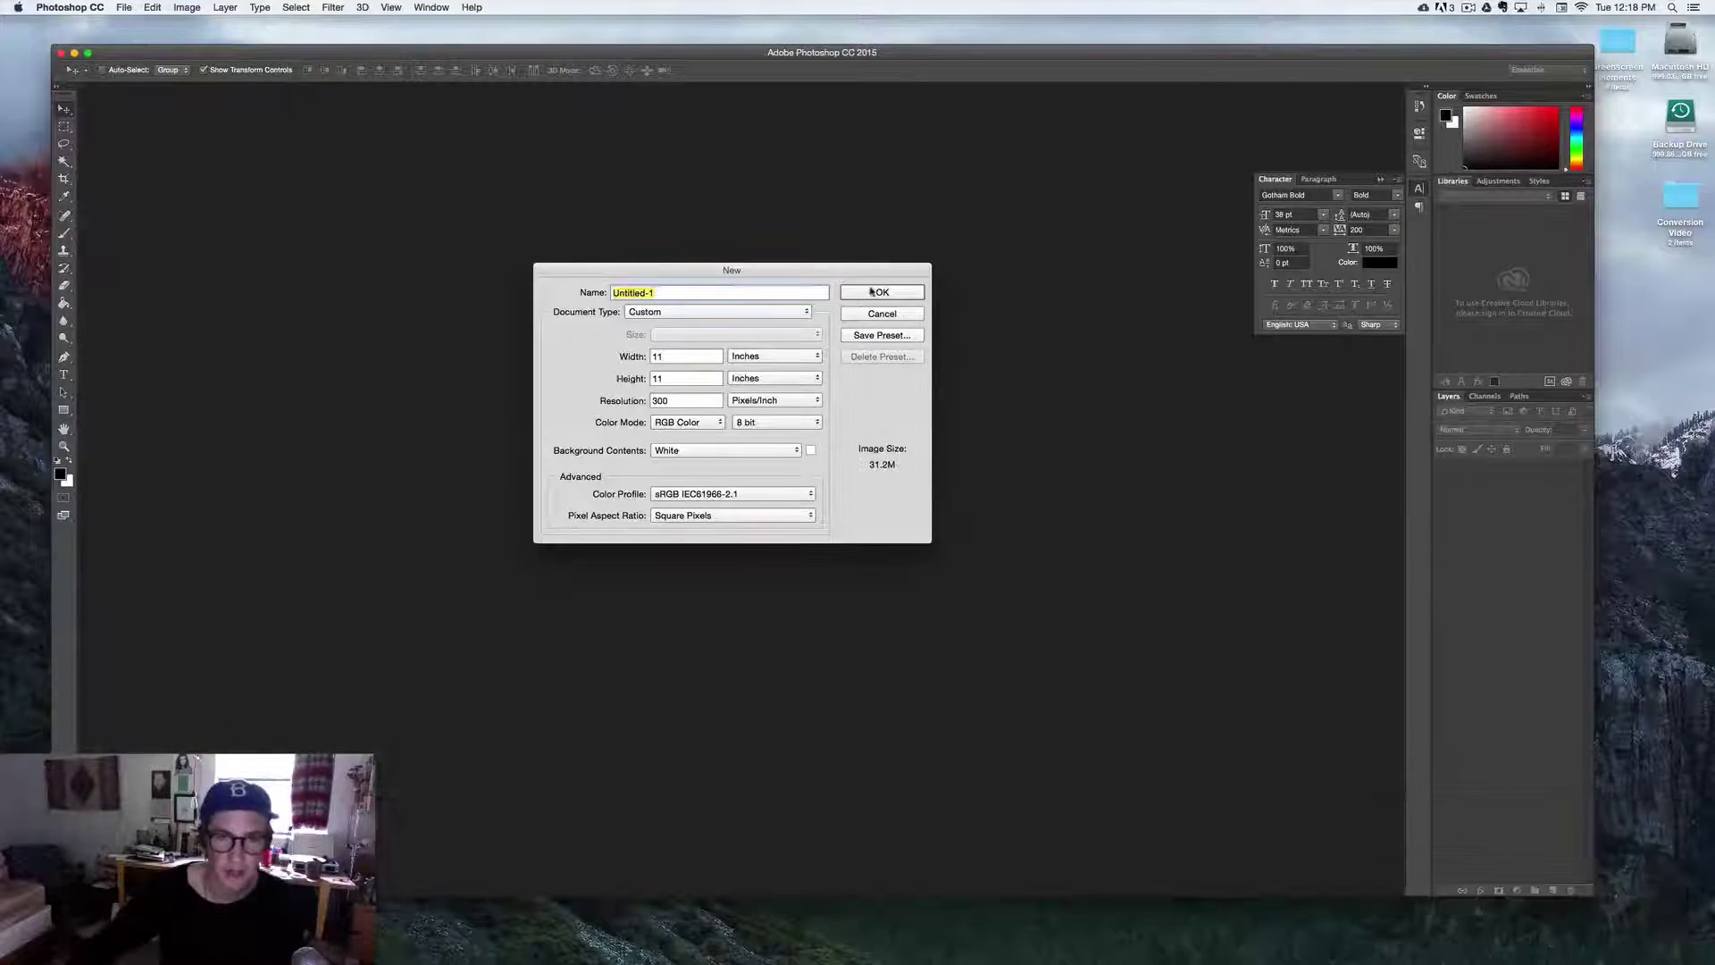
left_click(874, 293)
Place IMG_0318 from the desktop into the document and enlarge it from its centre to about 30% scale
key("v")
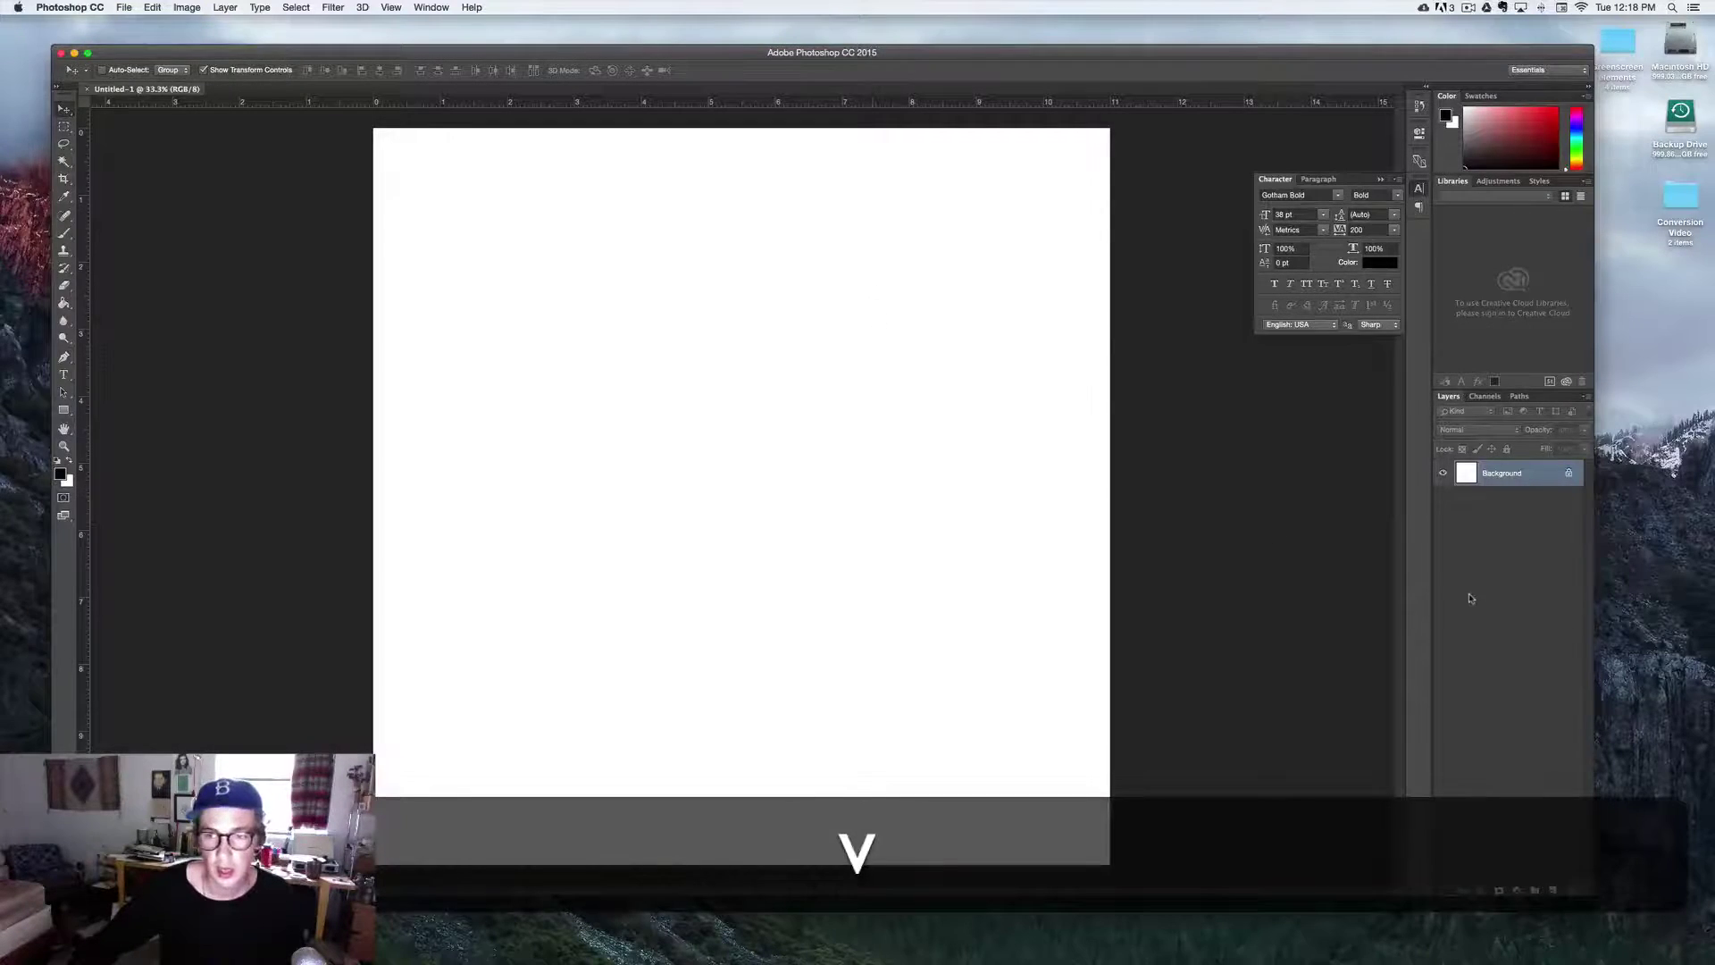
key("F11")
left_click_drag(1527, 317, 659, 527)
key("F11")
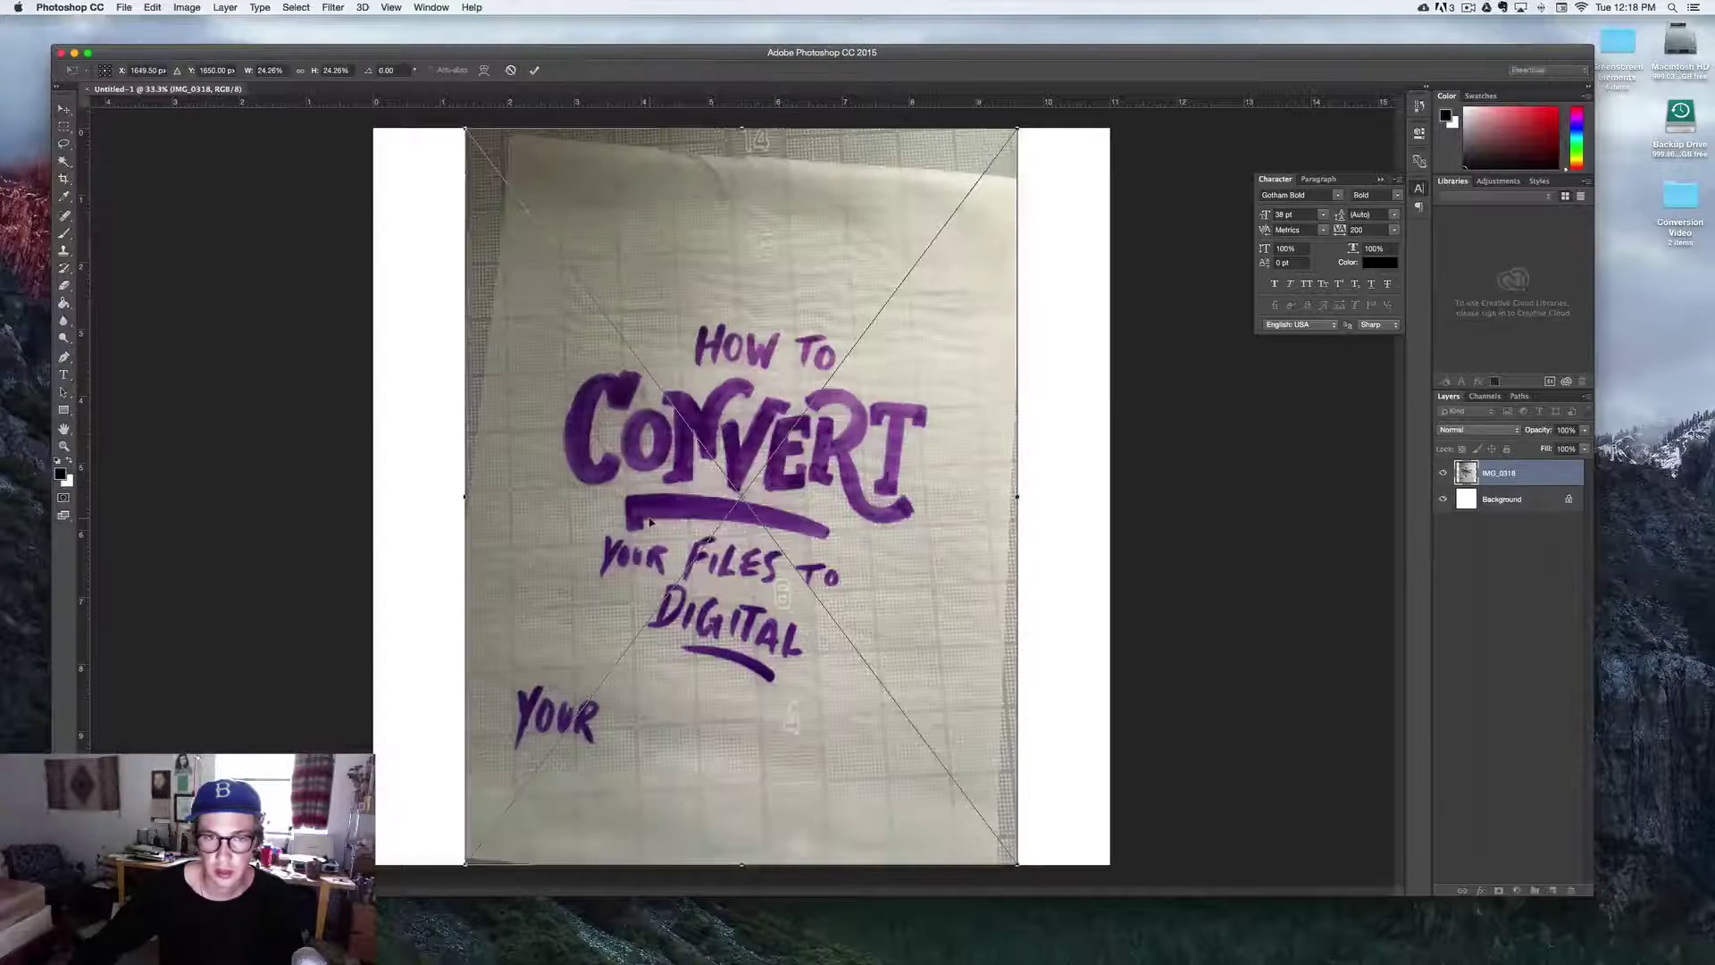
left_click_drag(1041, 911, 1104, 932)
key("Return")
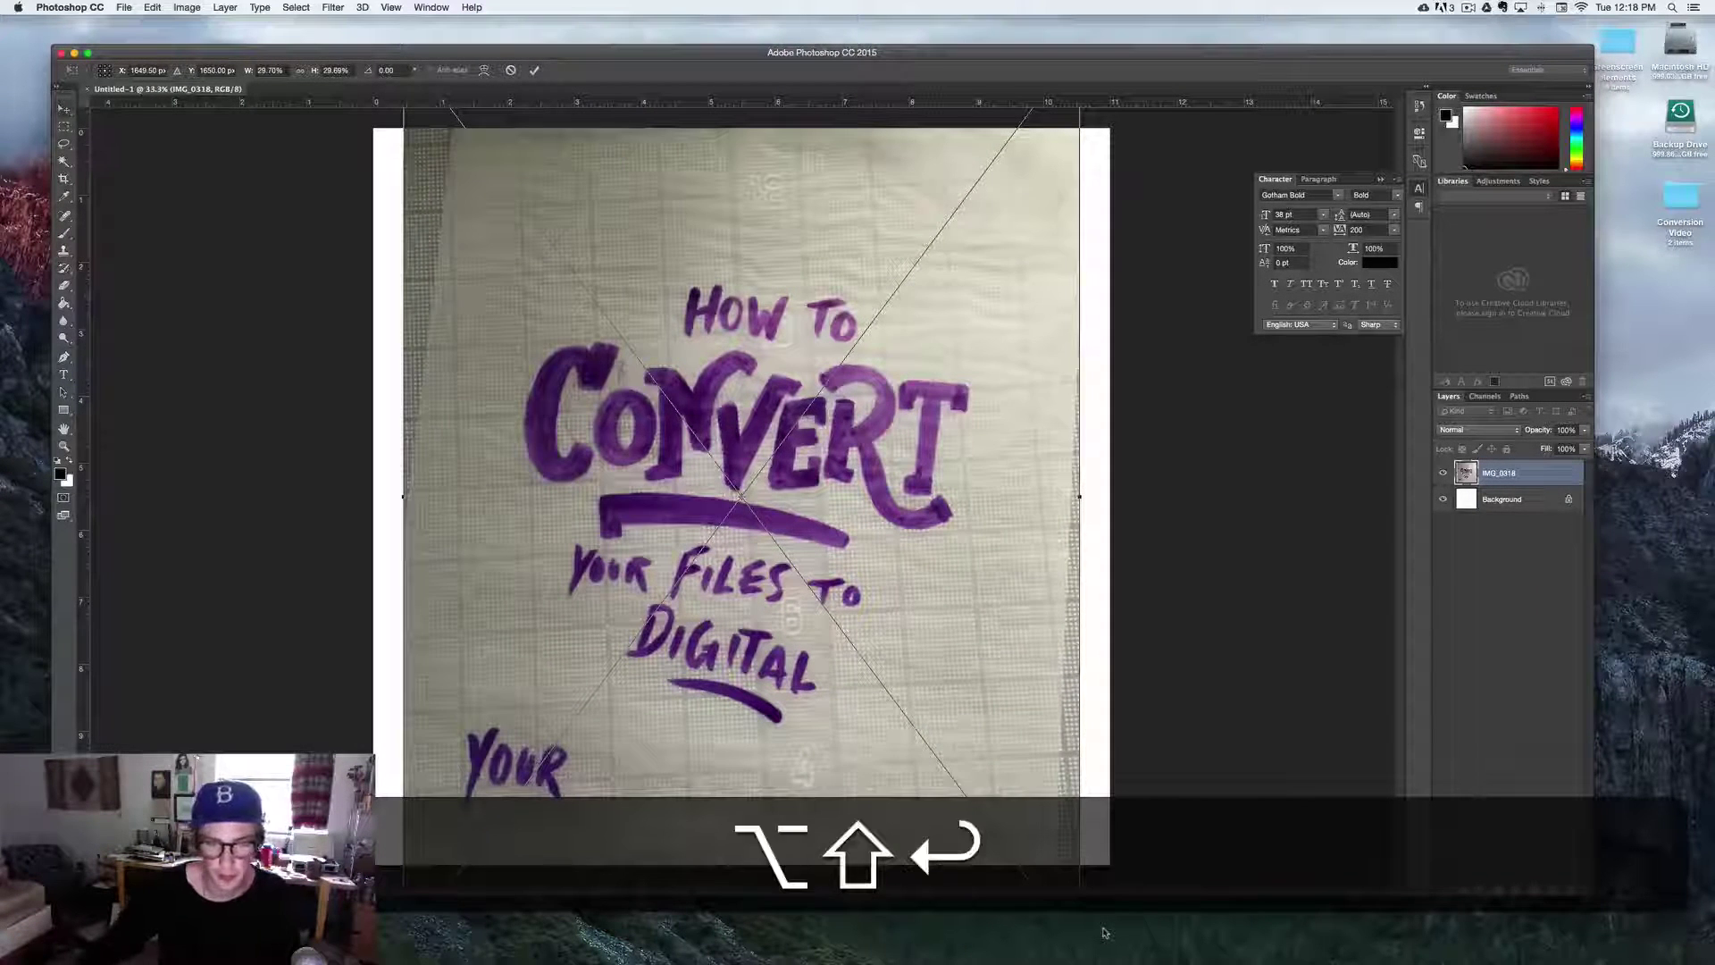
right_click(1504, 488)
key("Escape")
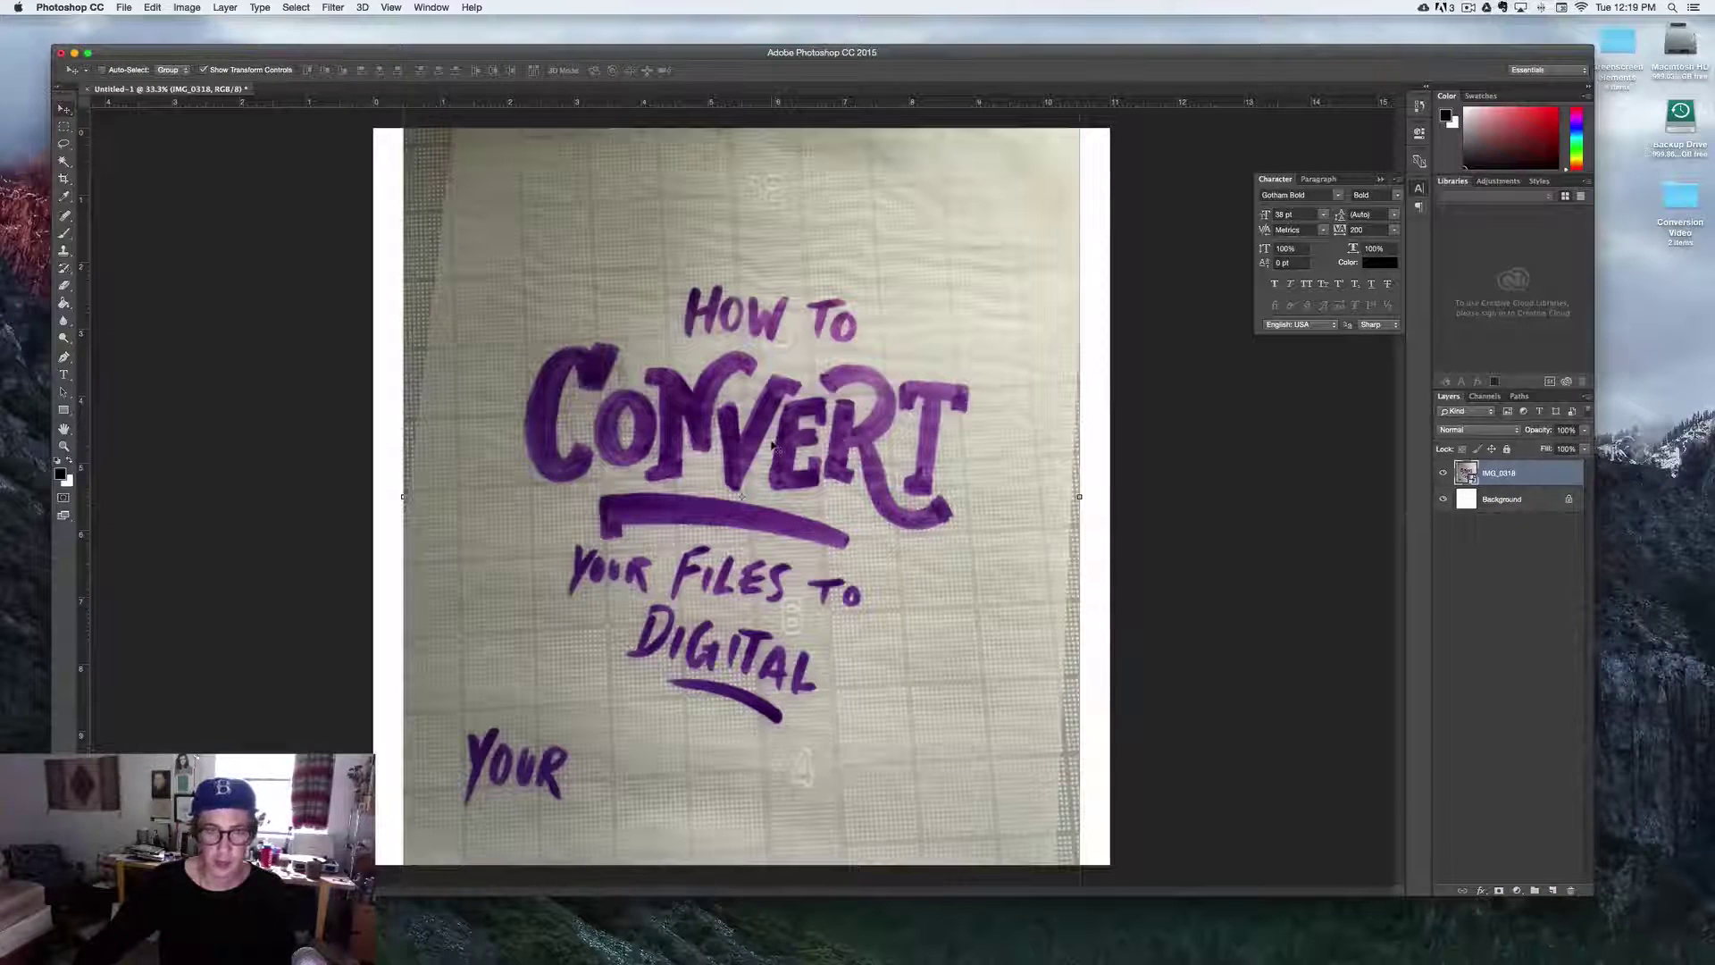
Select the main lettering block plus the separate "Your" below it with rectangular marquees and copy them to a new layer
key("m")
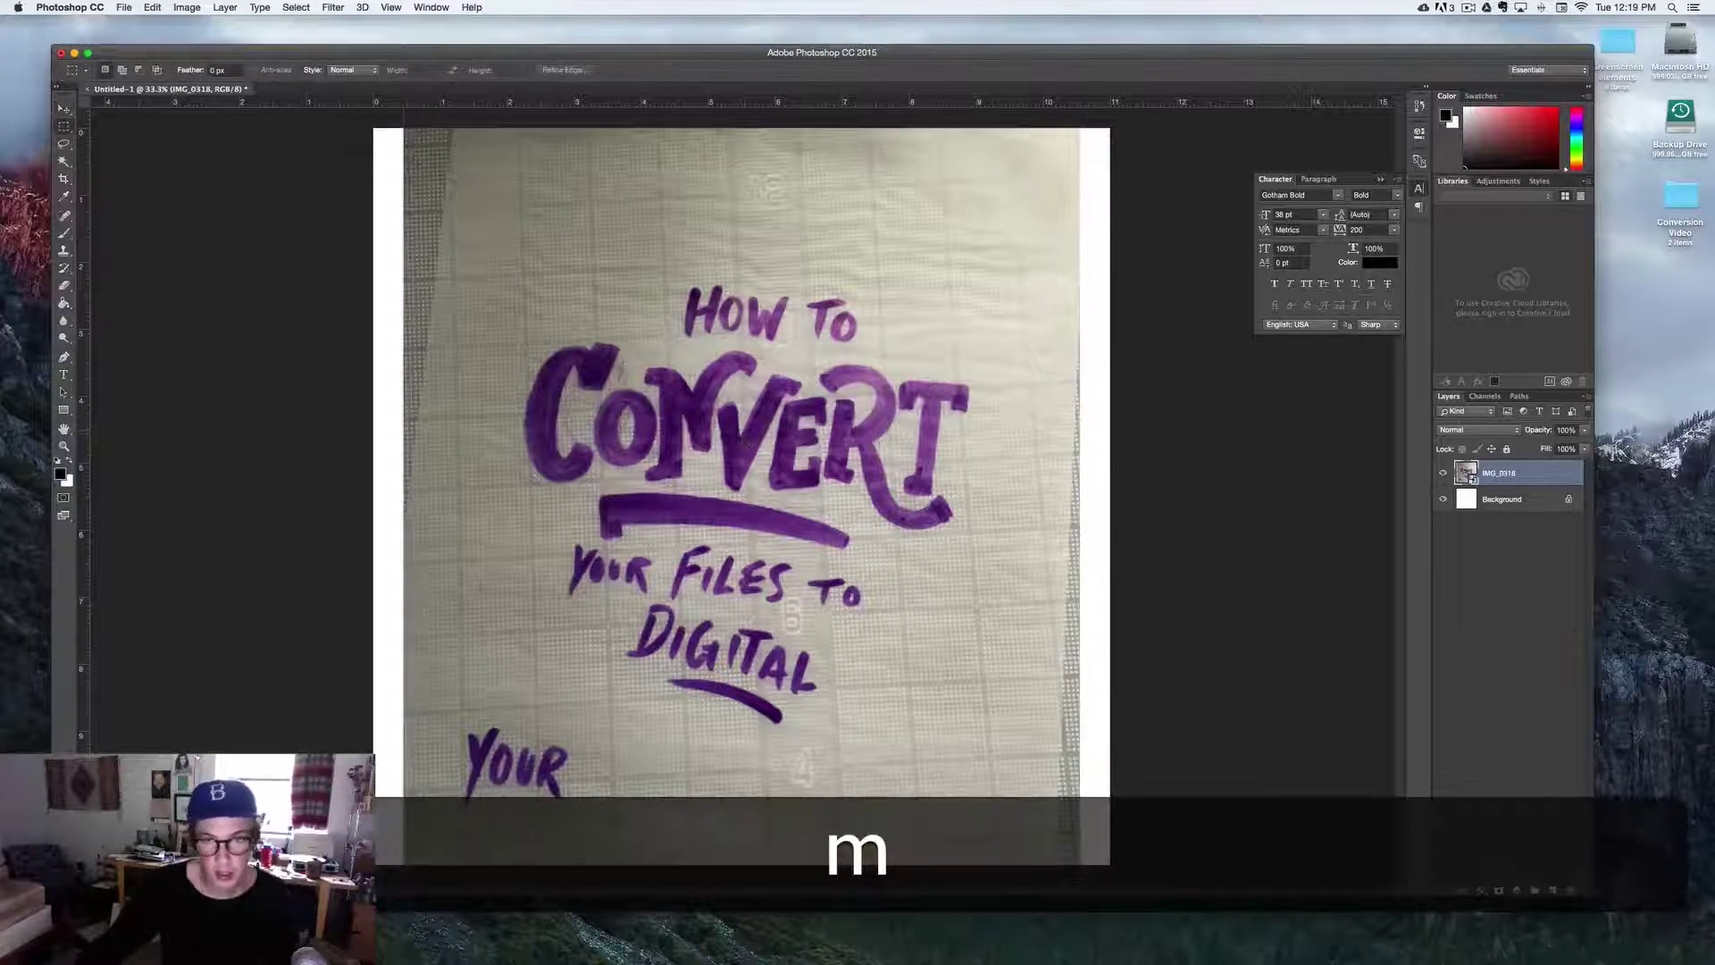
left_click_drag(990, 257, 515, 720)
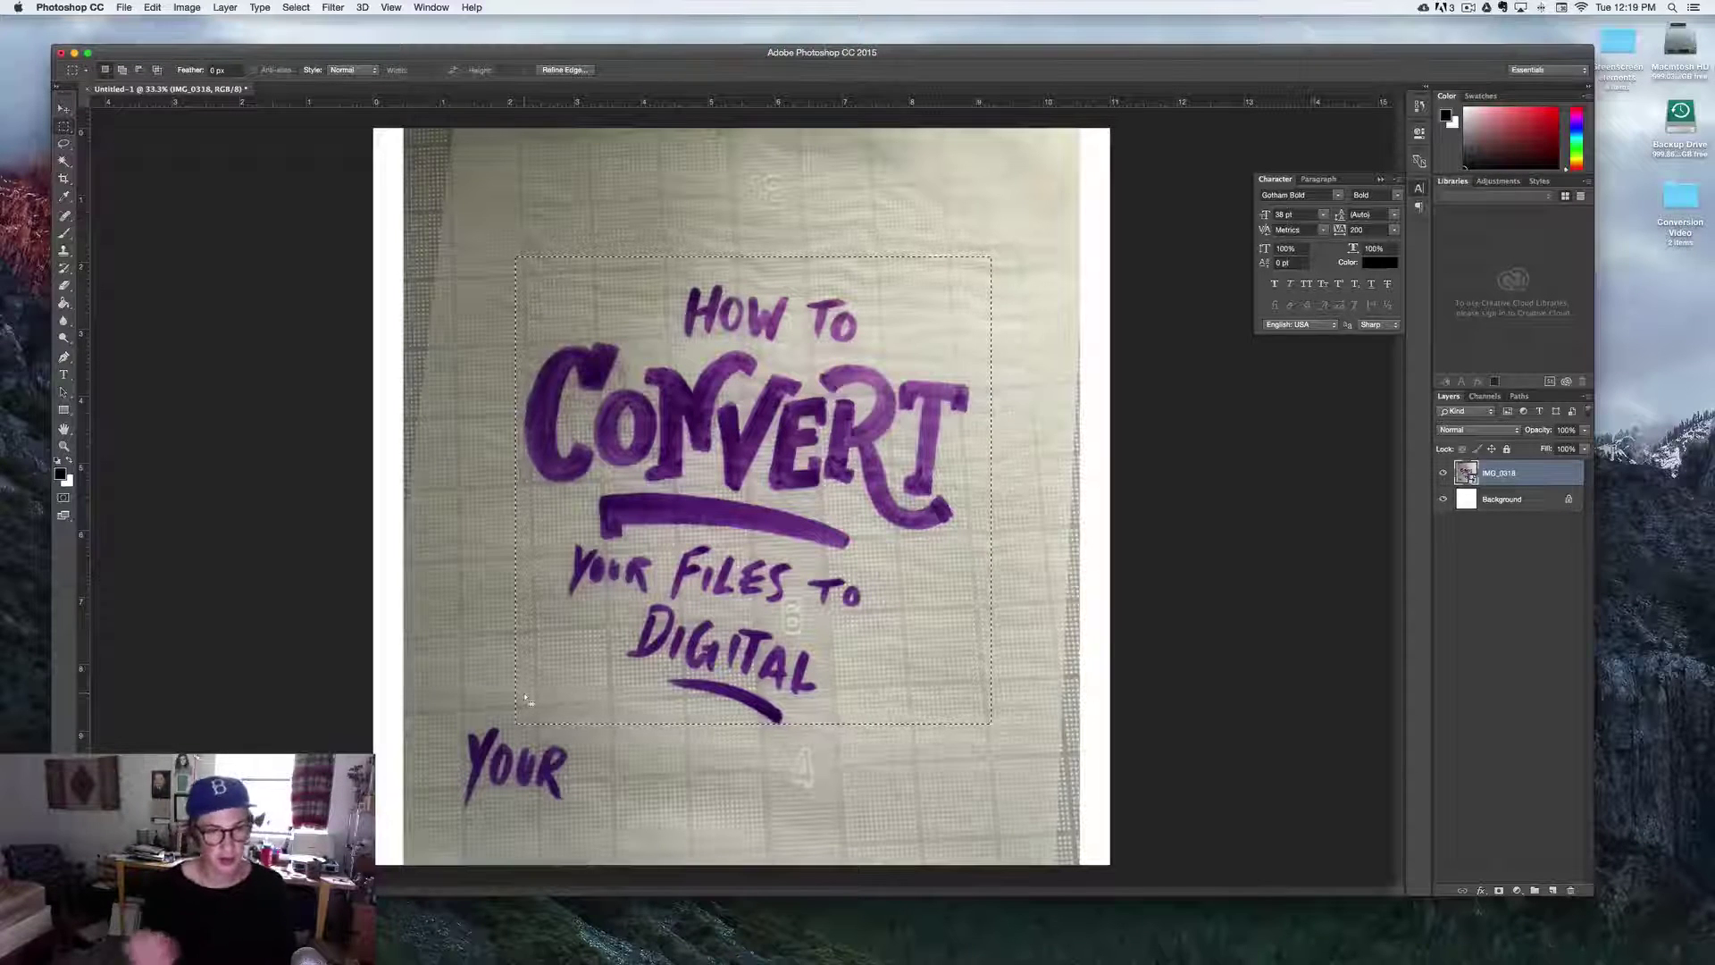
key("shift")
left_click_drag(527, 701, 611, 795)
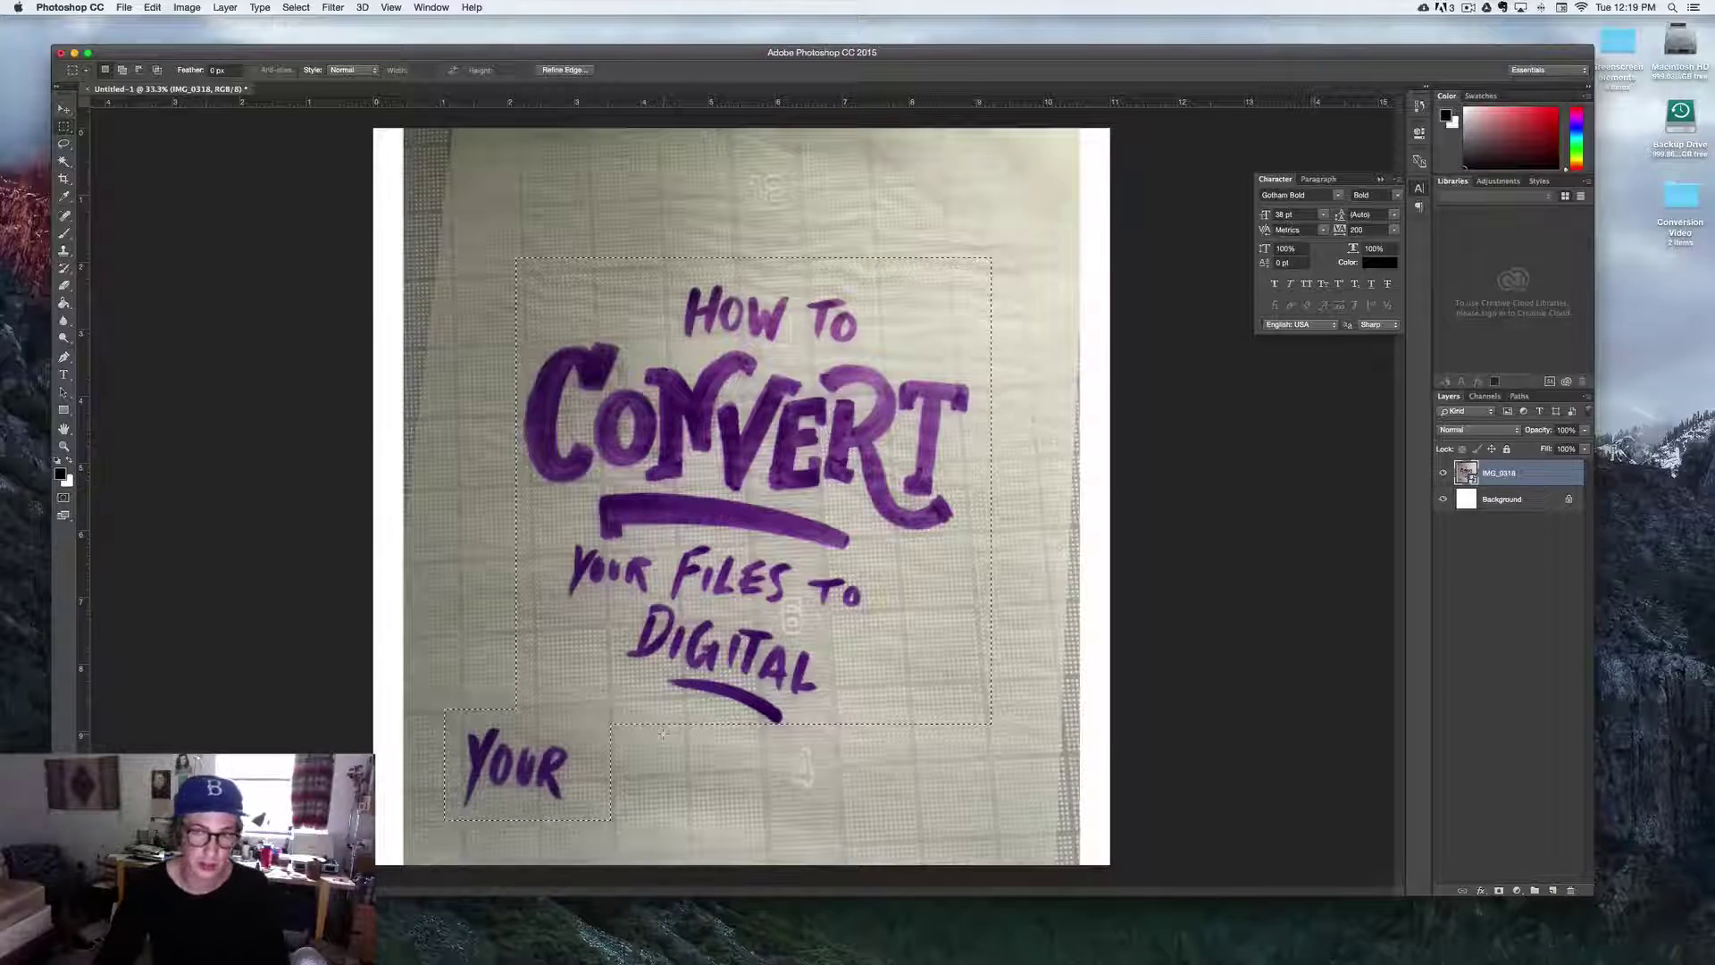
key("super+j")
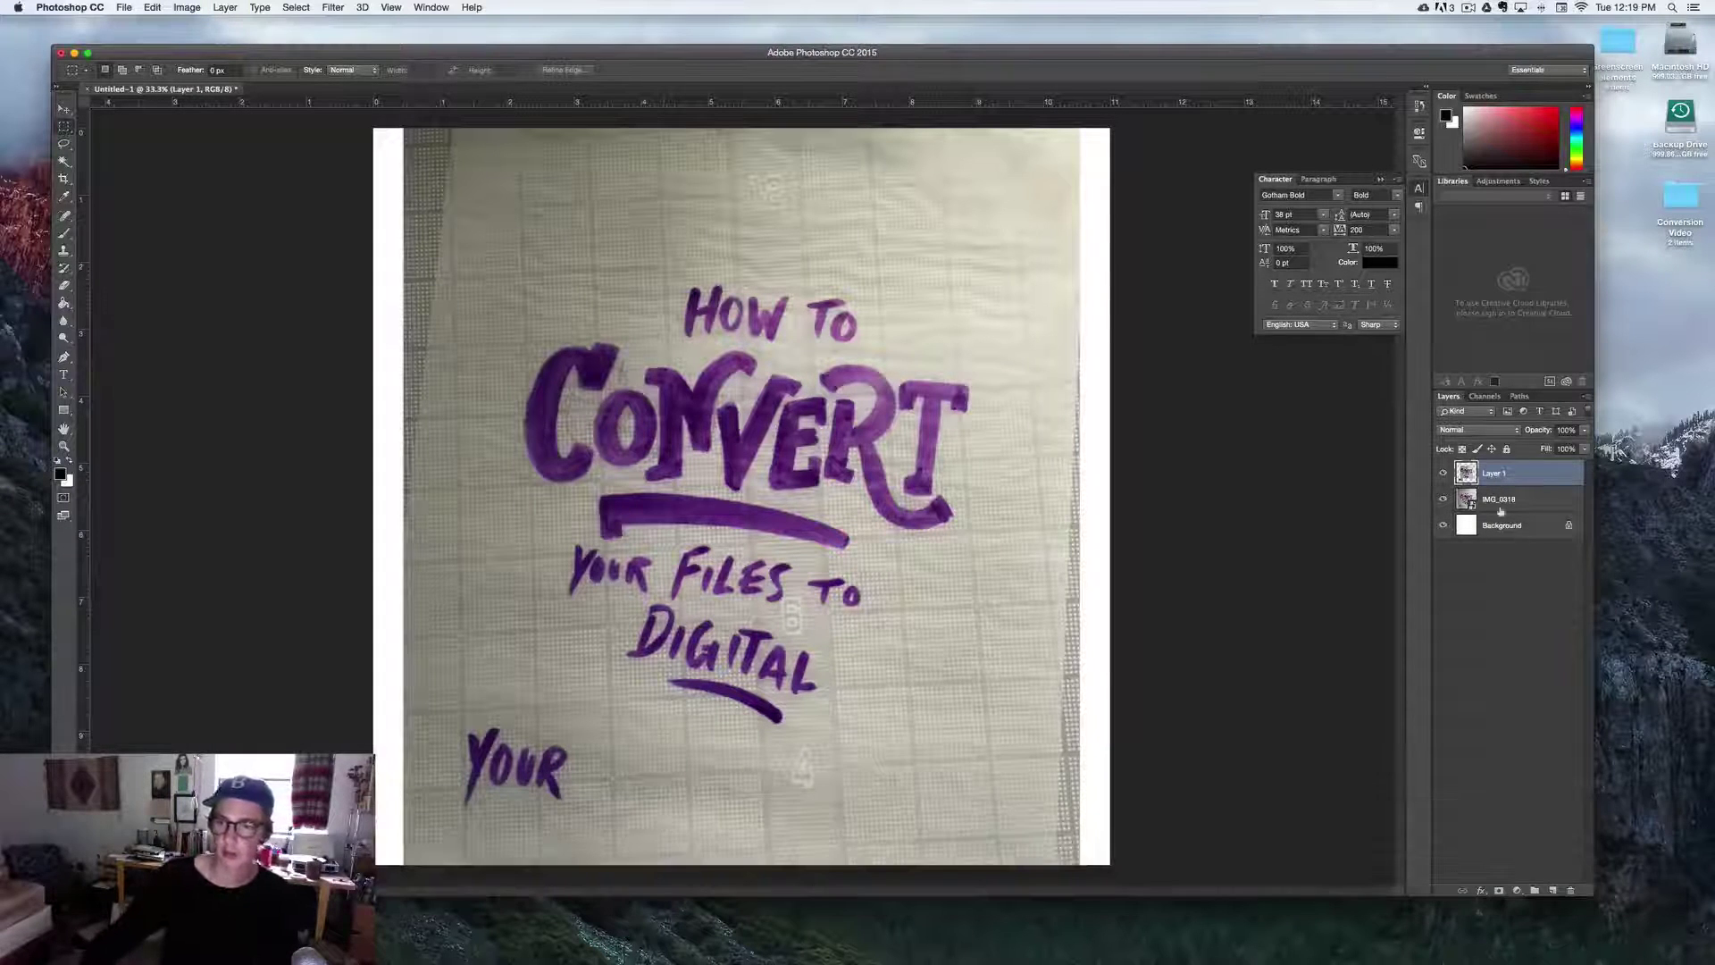
Delete the original IMG_0318 layer and make the copied lettering layer active
left_click(1495, 497)
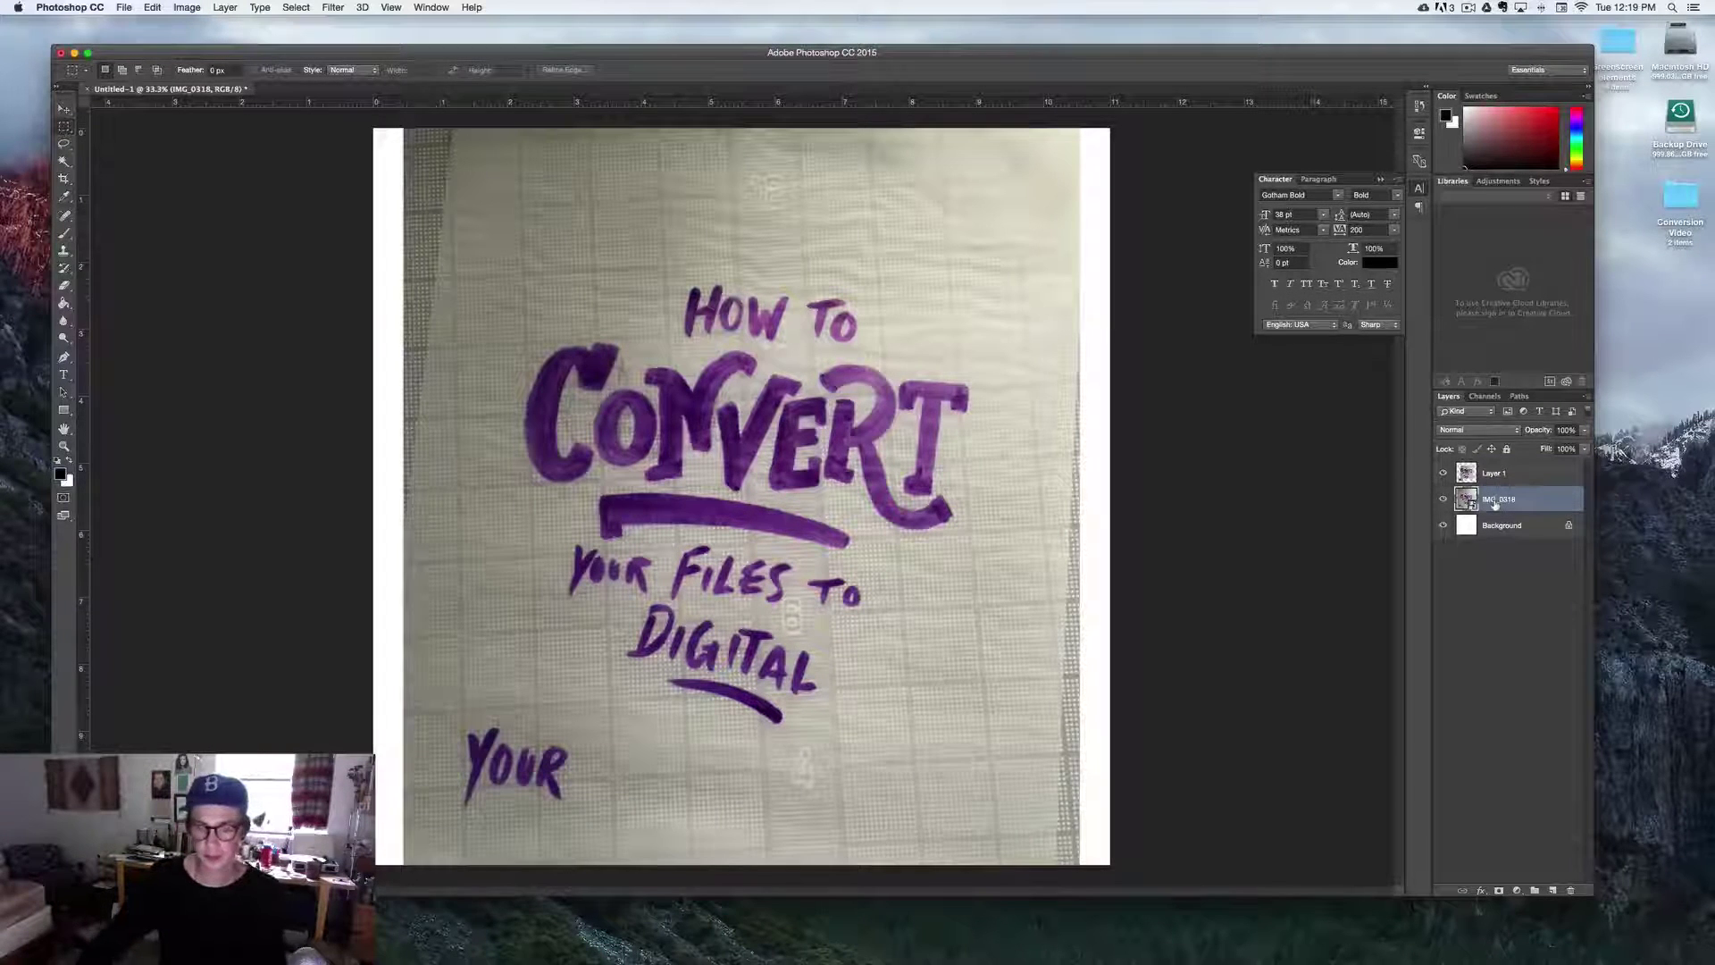
key("BackSpace")
left_click(1501, 478)
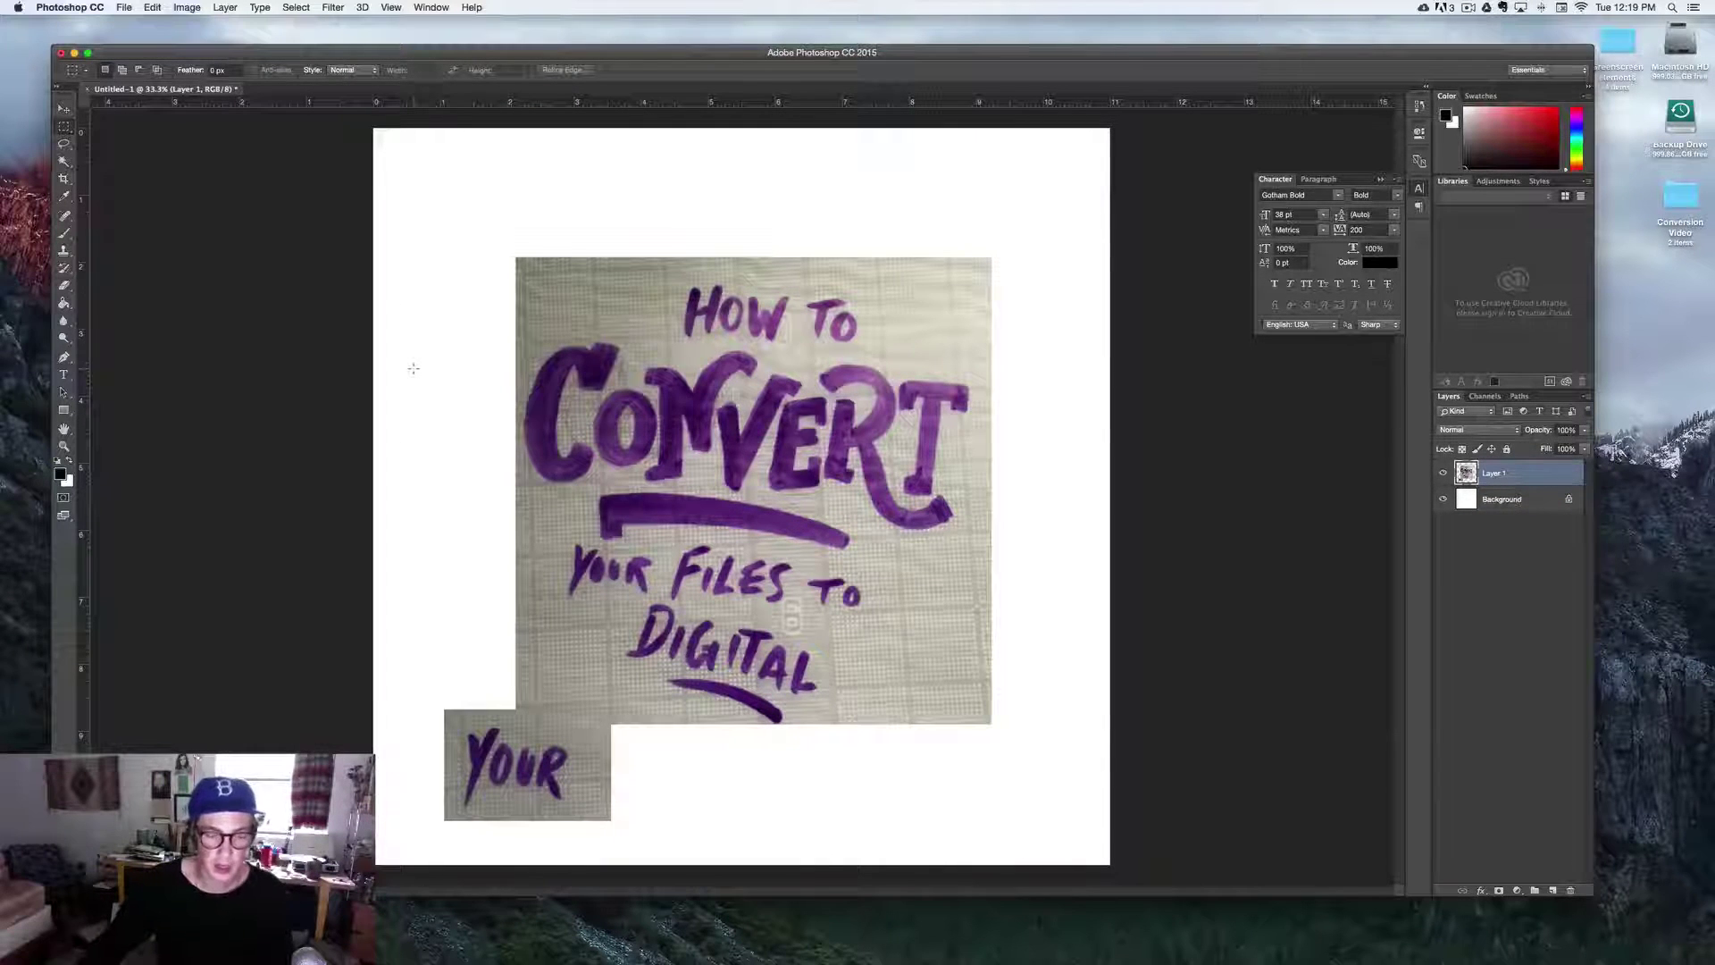
Apply Levels to the lettering layer with black input 109 and white input 117 to remove the paper background
key("super+l")
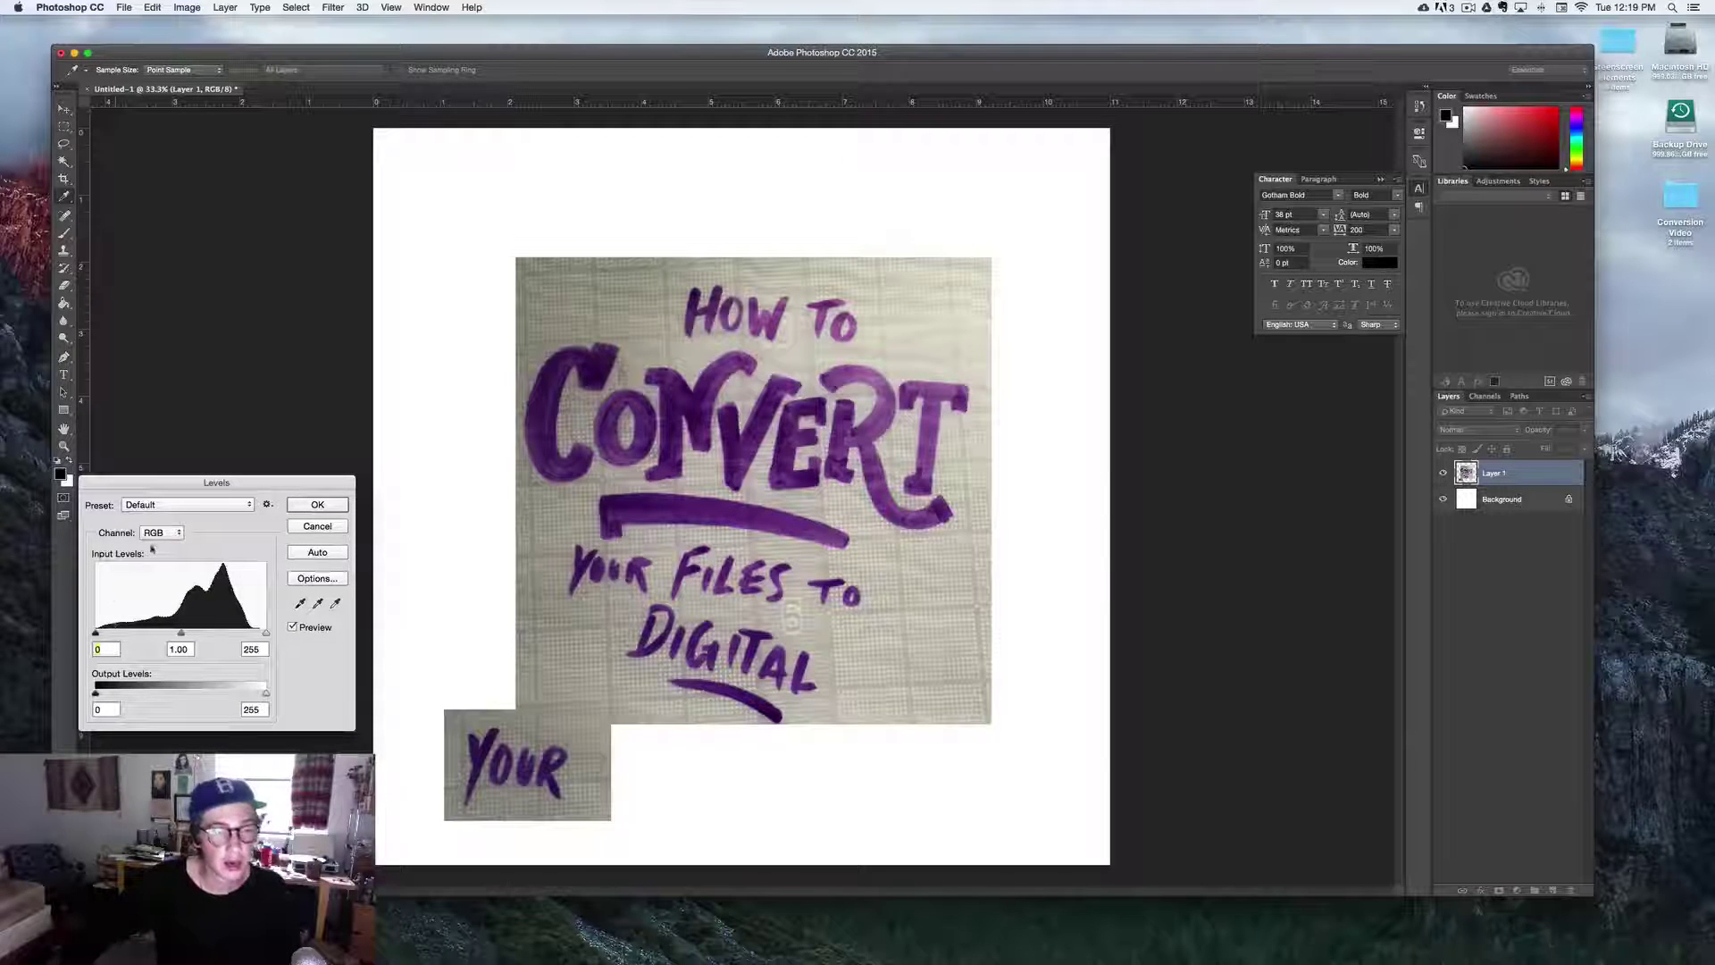
left_click_drag(193, 485, 213, 486)
left_click_drag(117, 637, 194, 636)
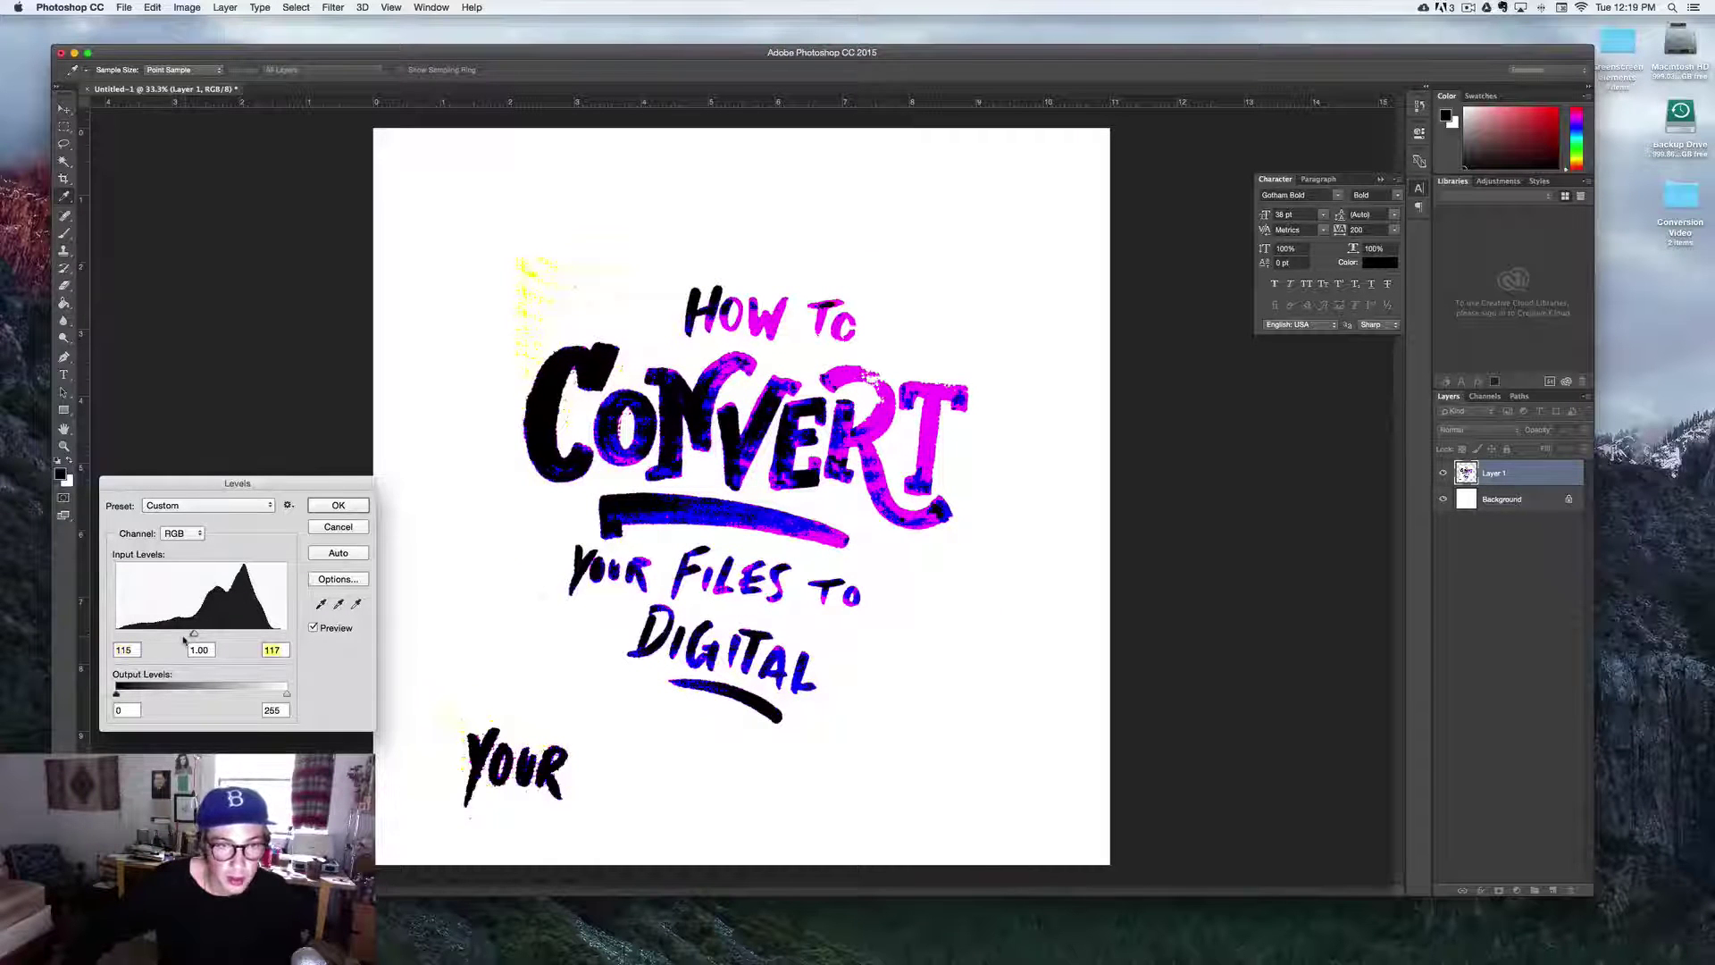
left_click_drag(186, 636, 187, 636)
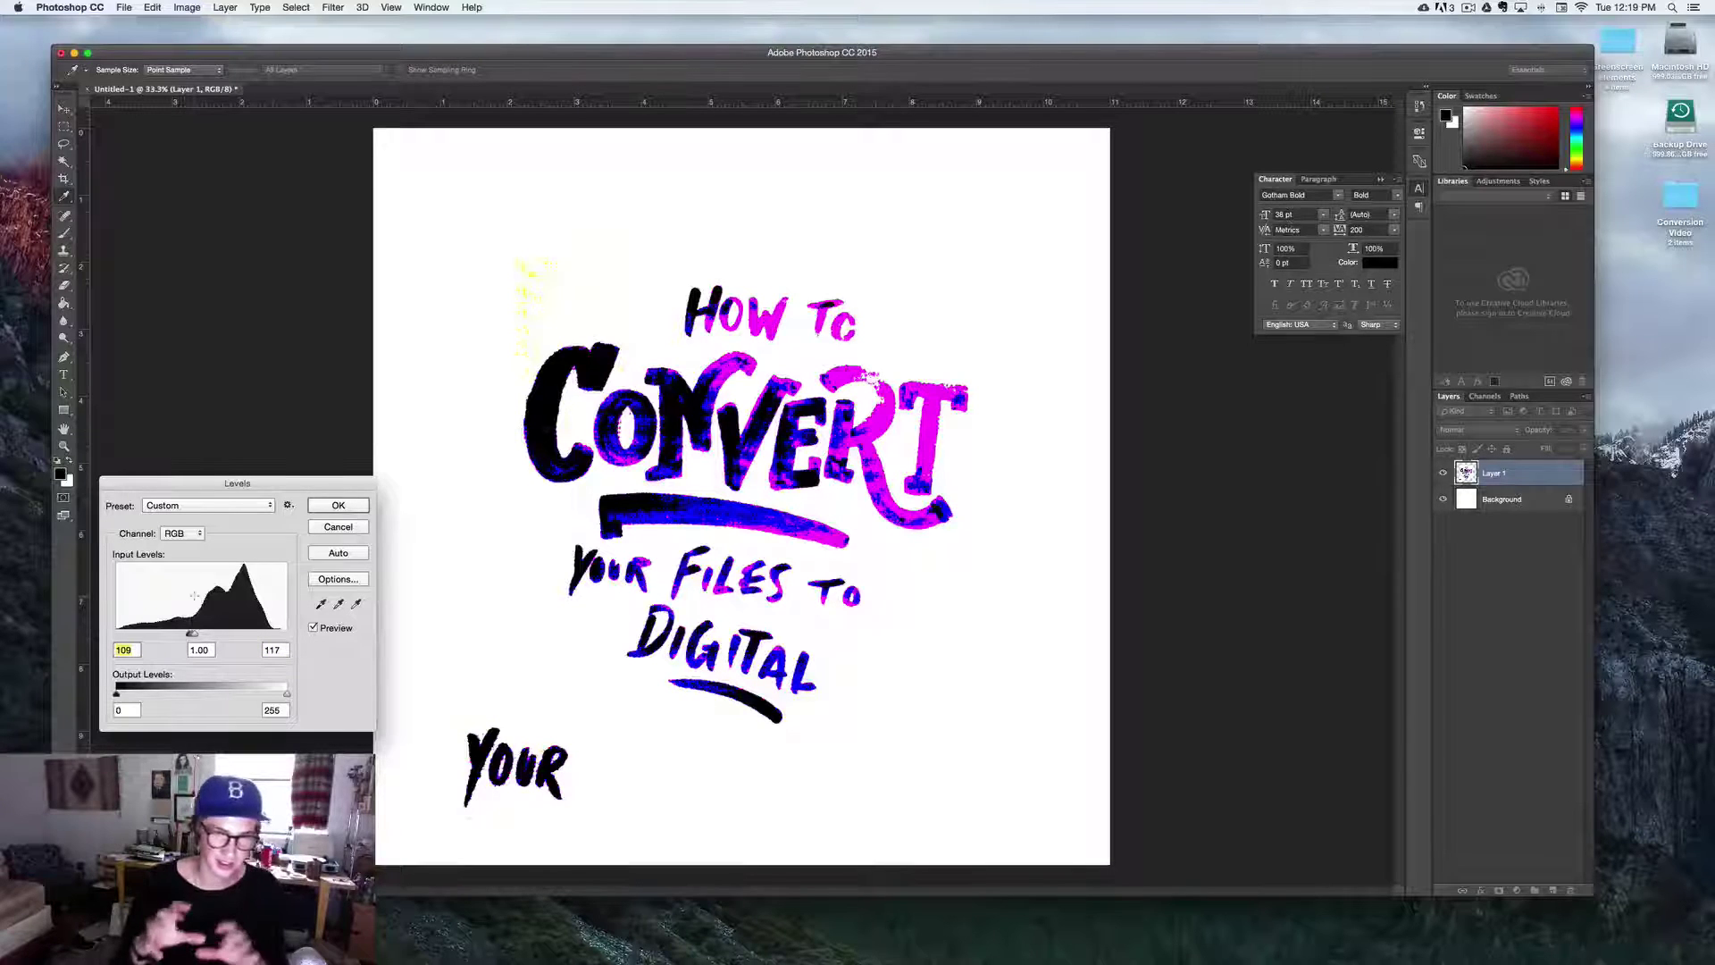
left_click(339, 505)
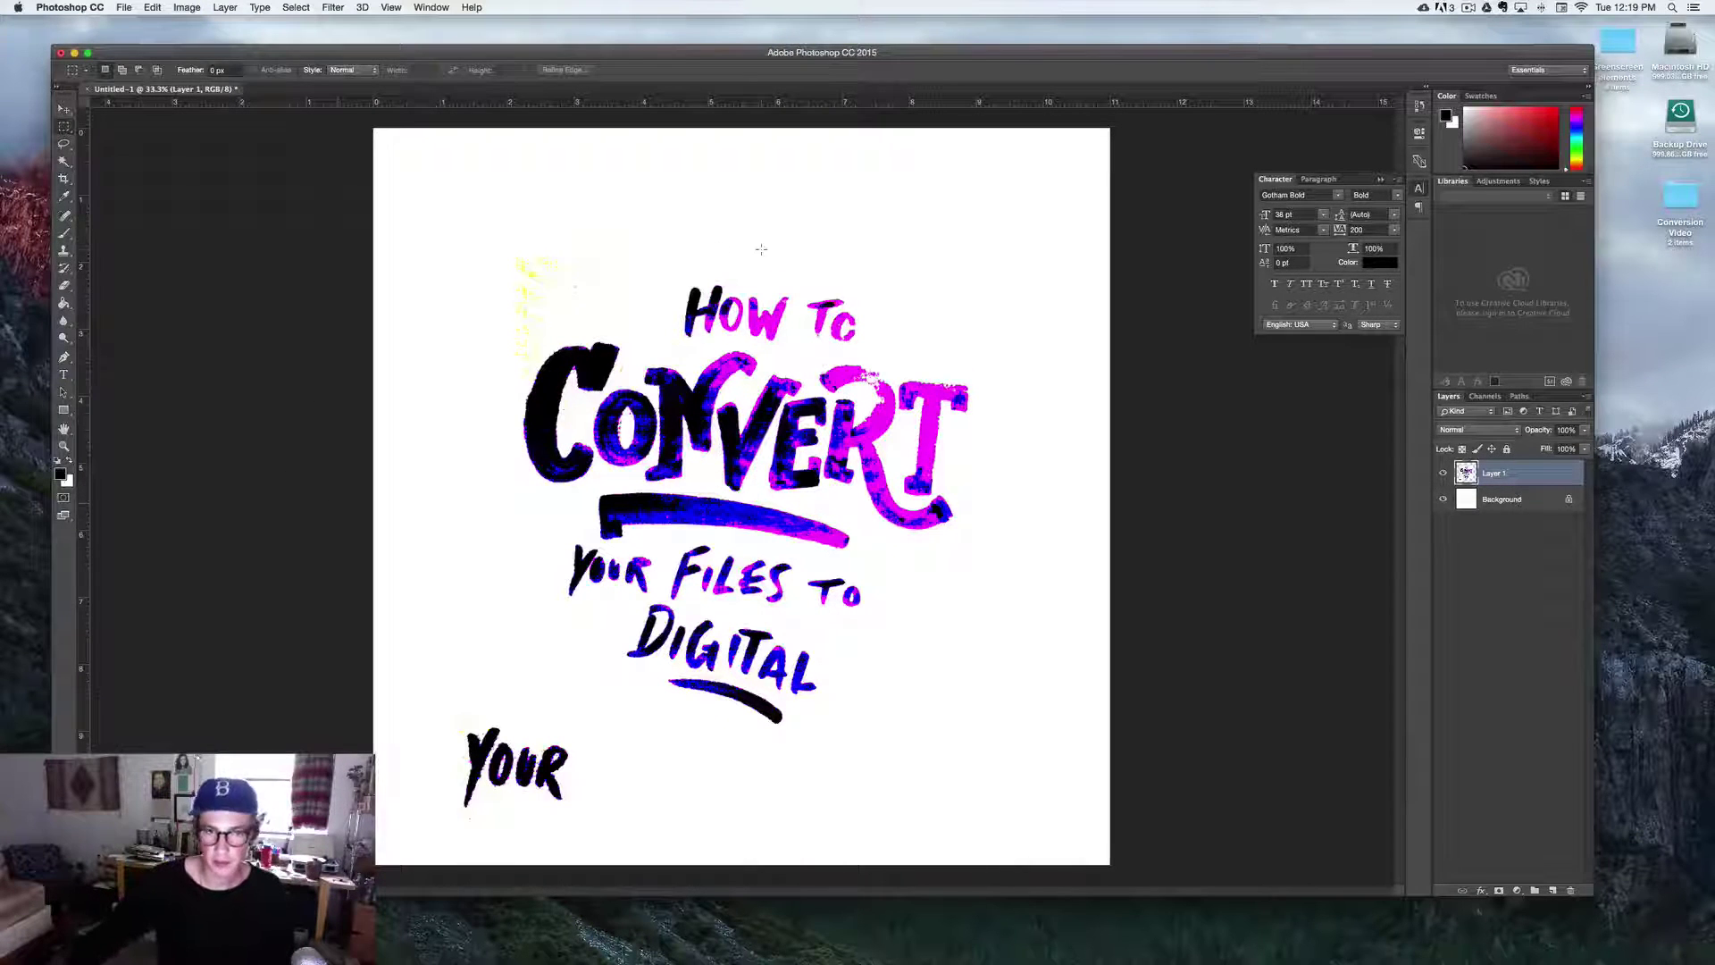
Erase the stray yellow specks above the C of "Convert" and rotate the whole lettering layer about 2° counterclockwise
key("e")
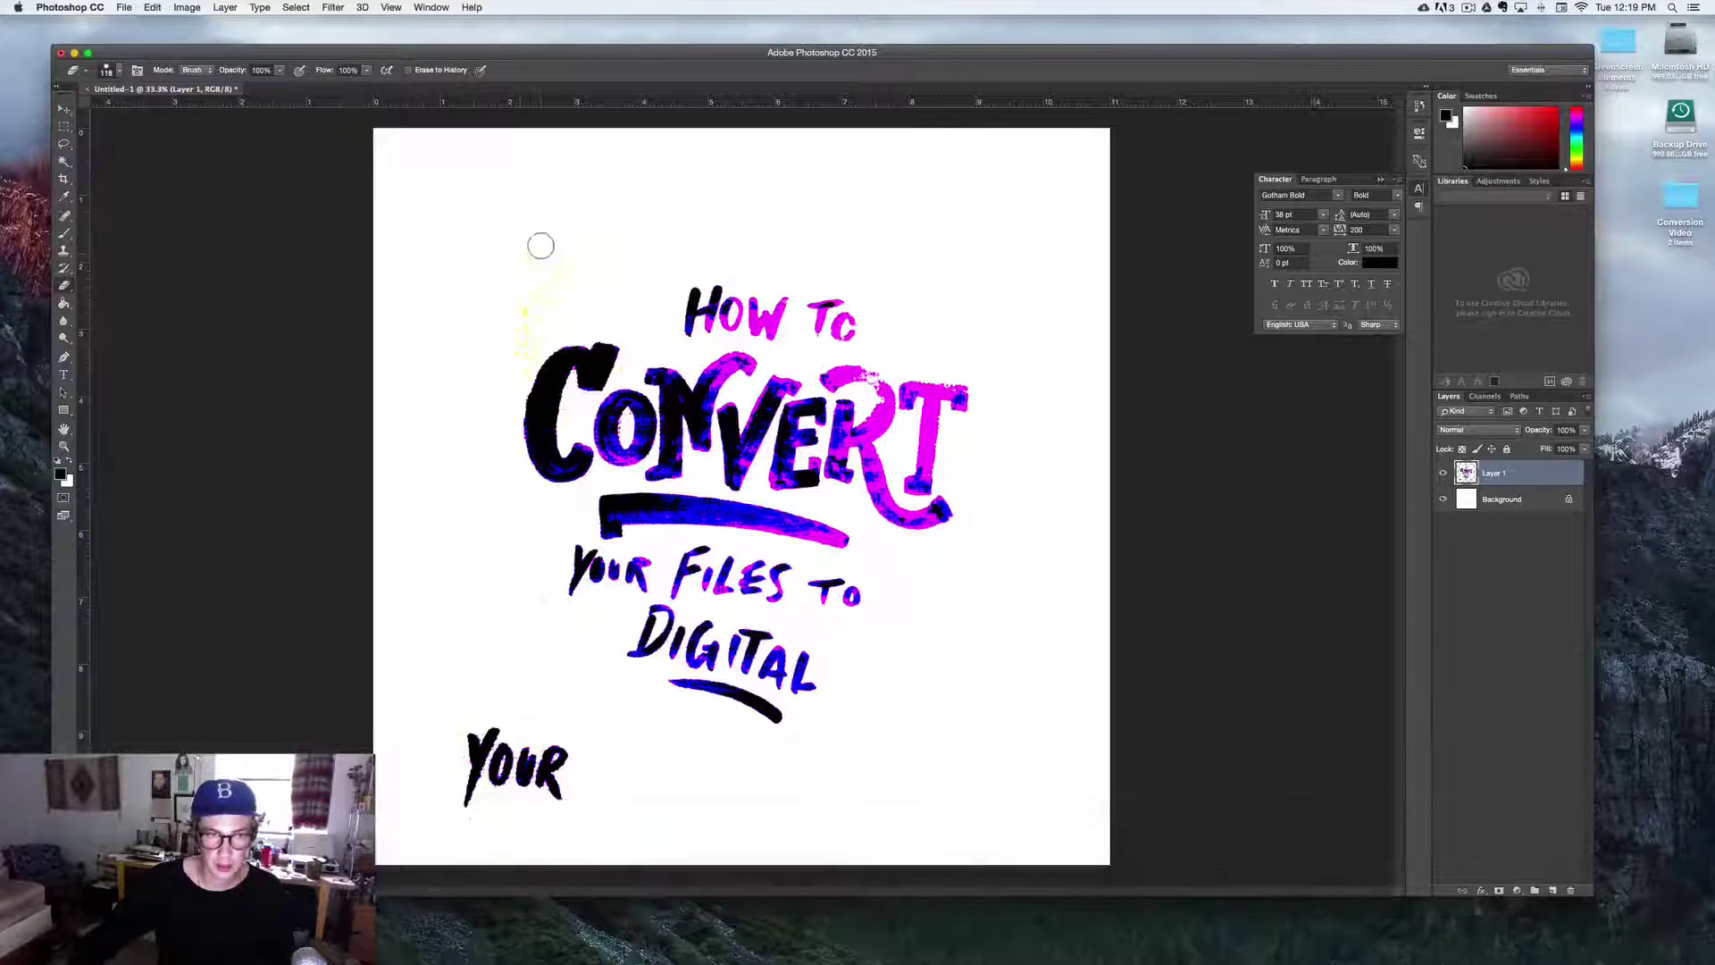
left_click_drag(538, 331, 516, 365)
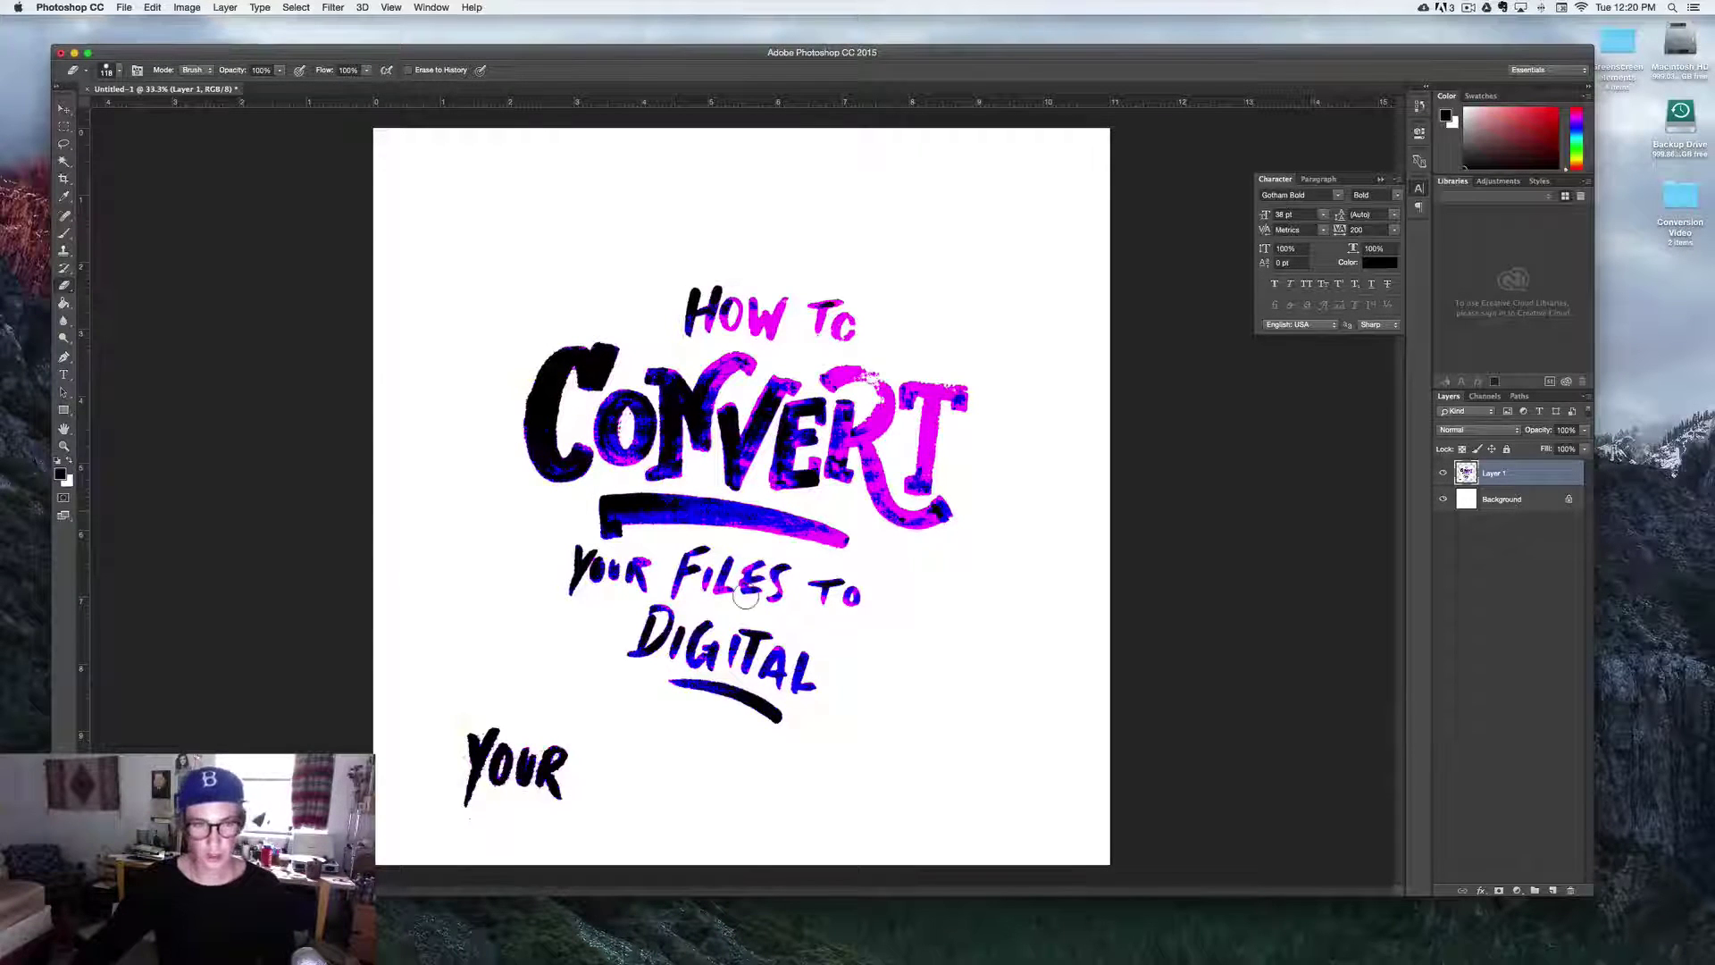
key("v")
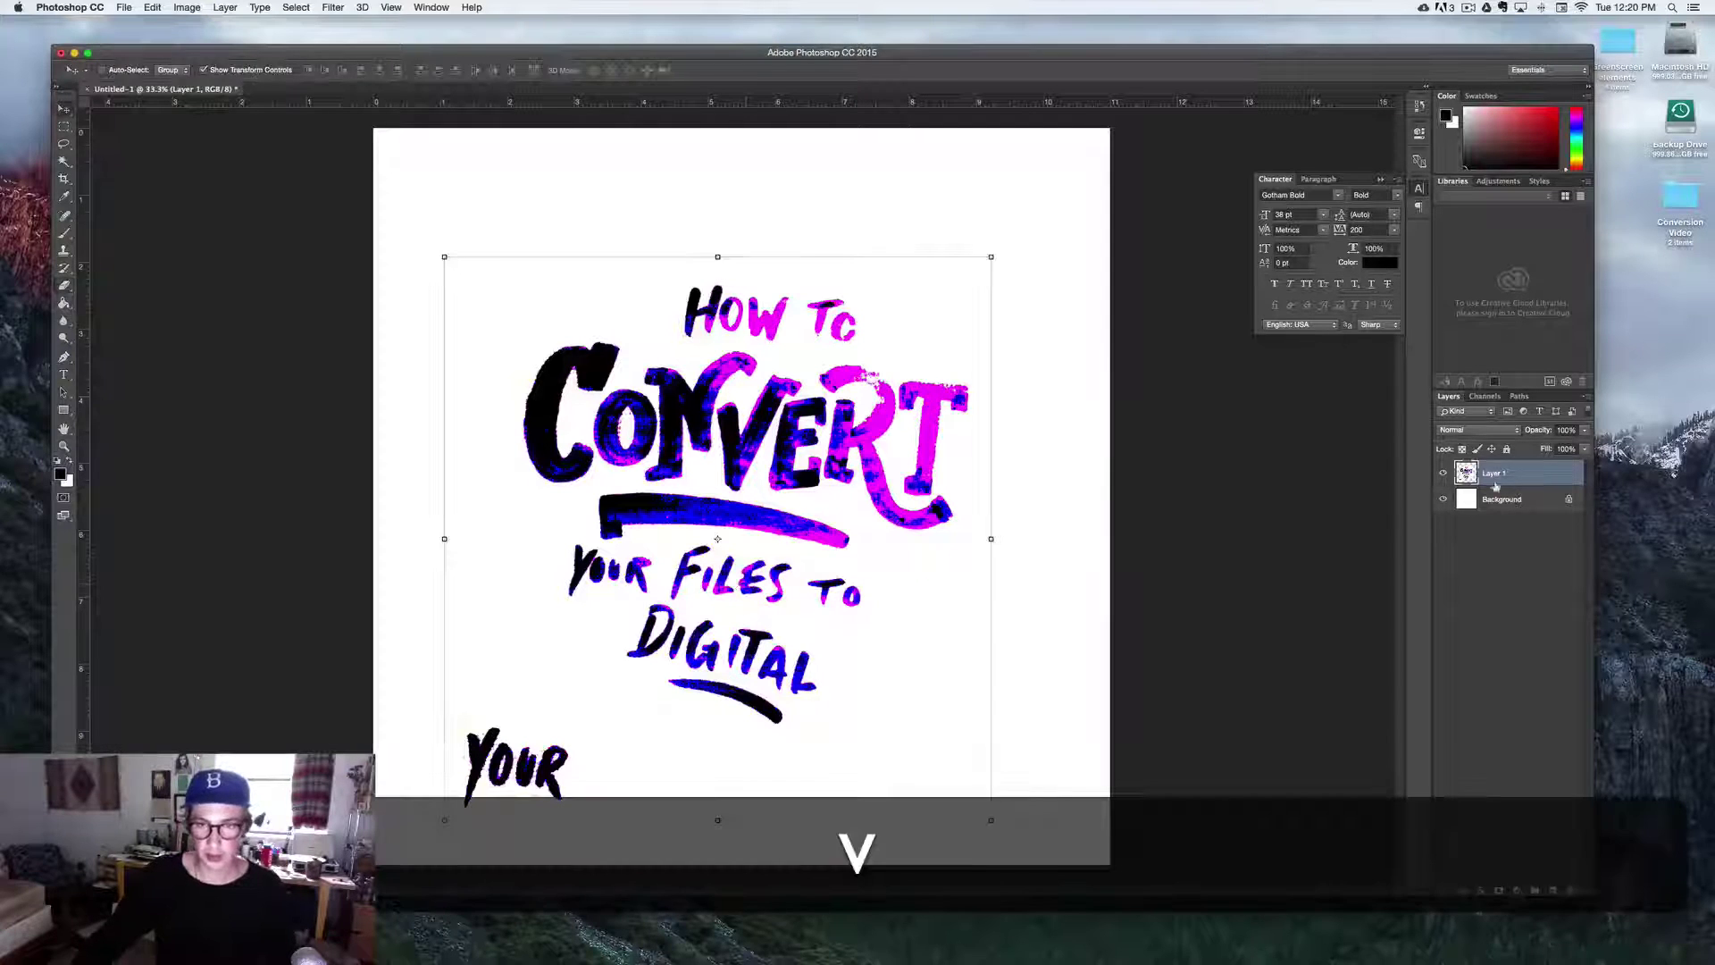
left_click_drag(1006, 246, 995, 235)
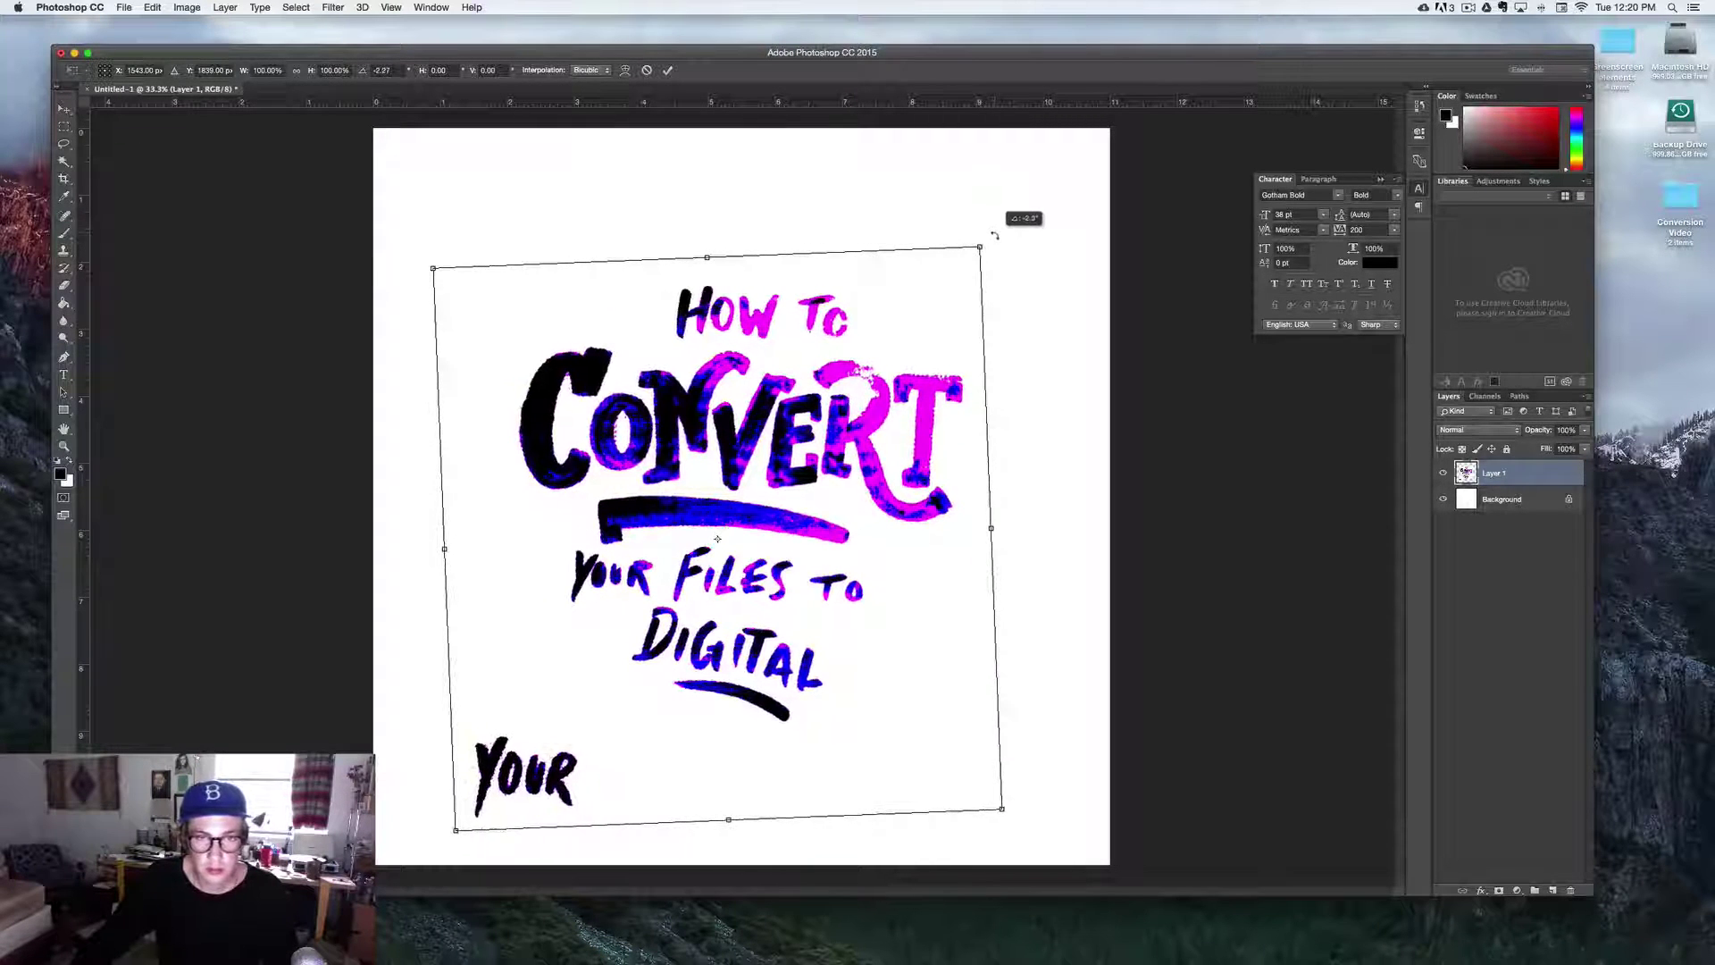
key("Return")
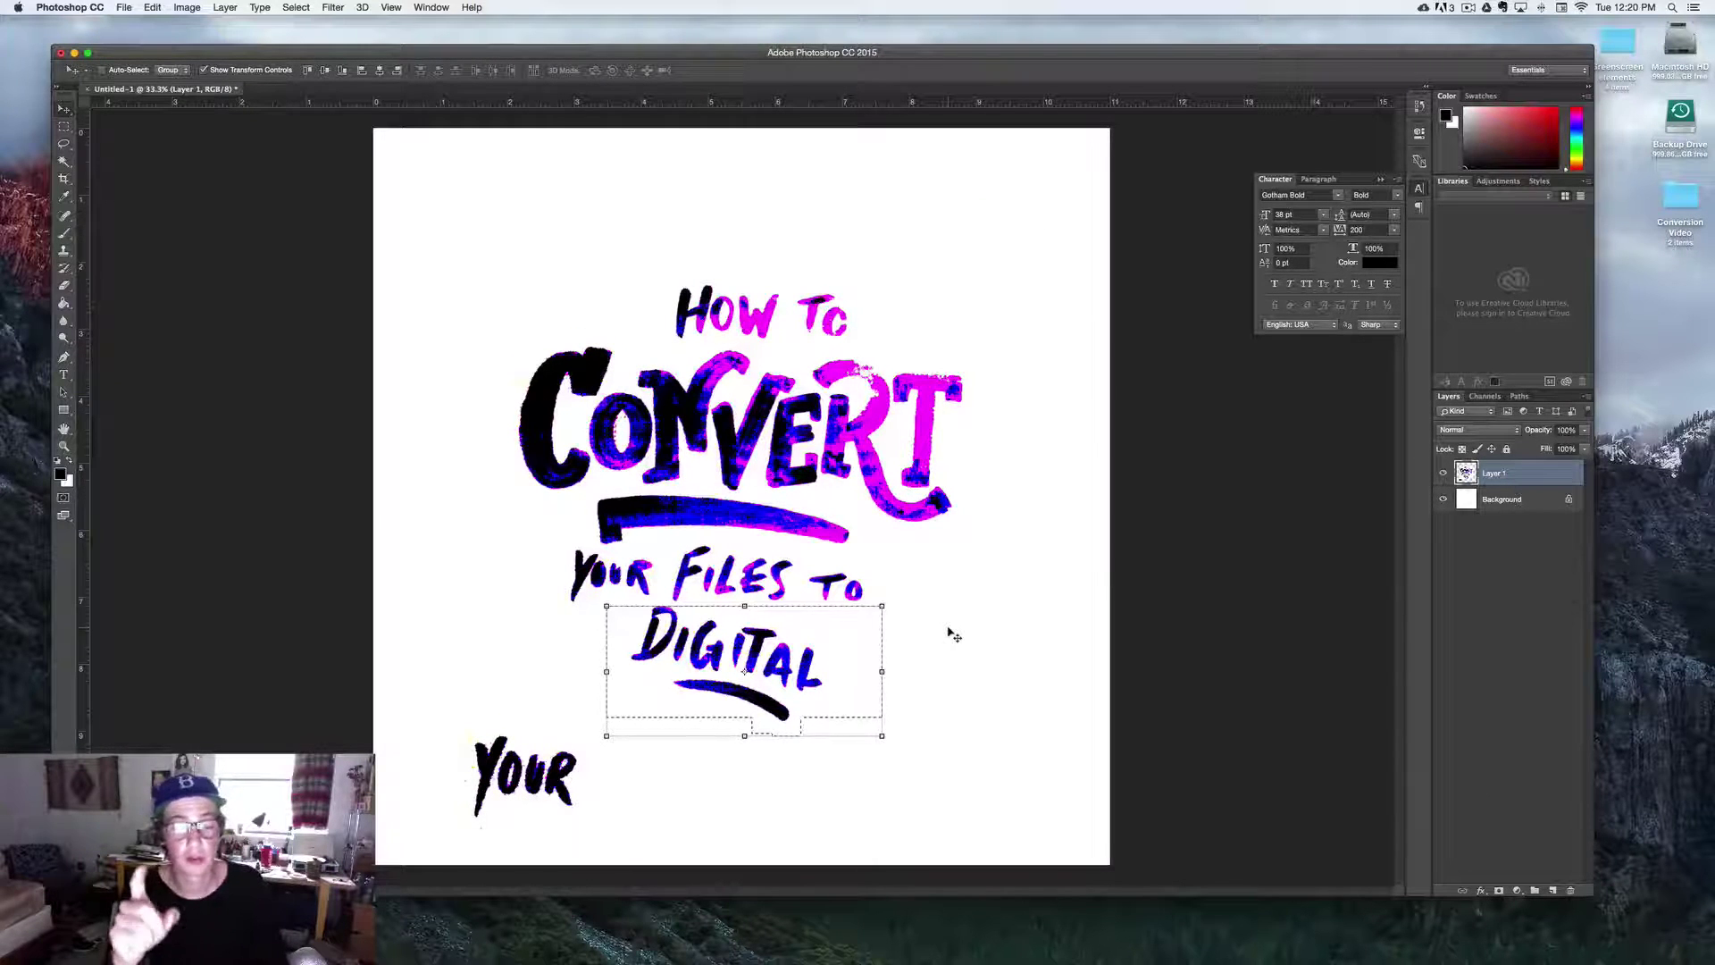
Undo the earlier selection of "Digital", reselect the word with its underline, rotate it about 14° counterclockwise and deselect
key("alt+super+z")
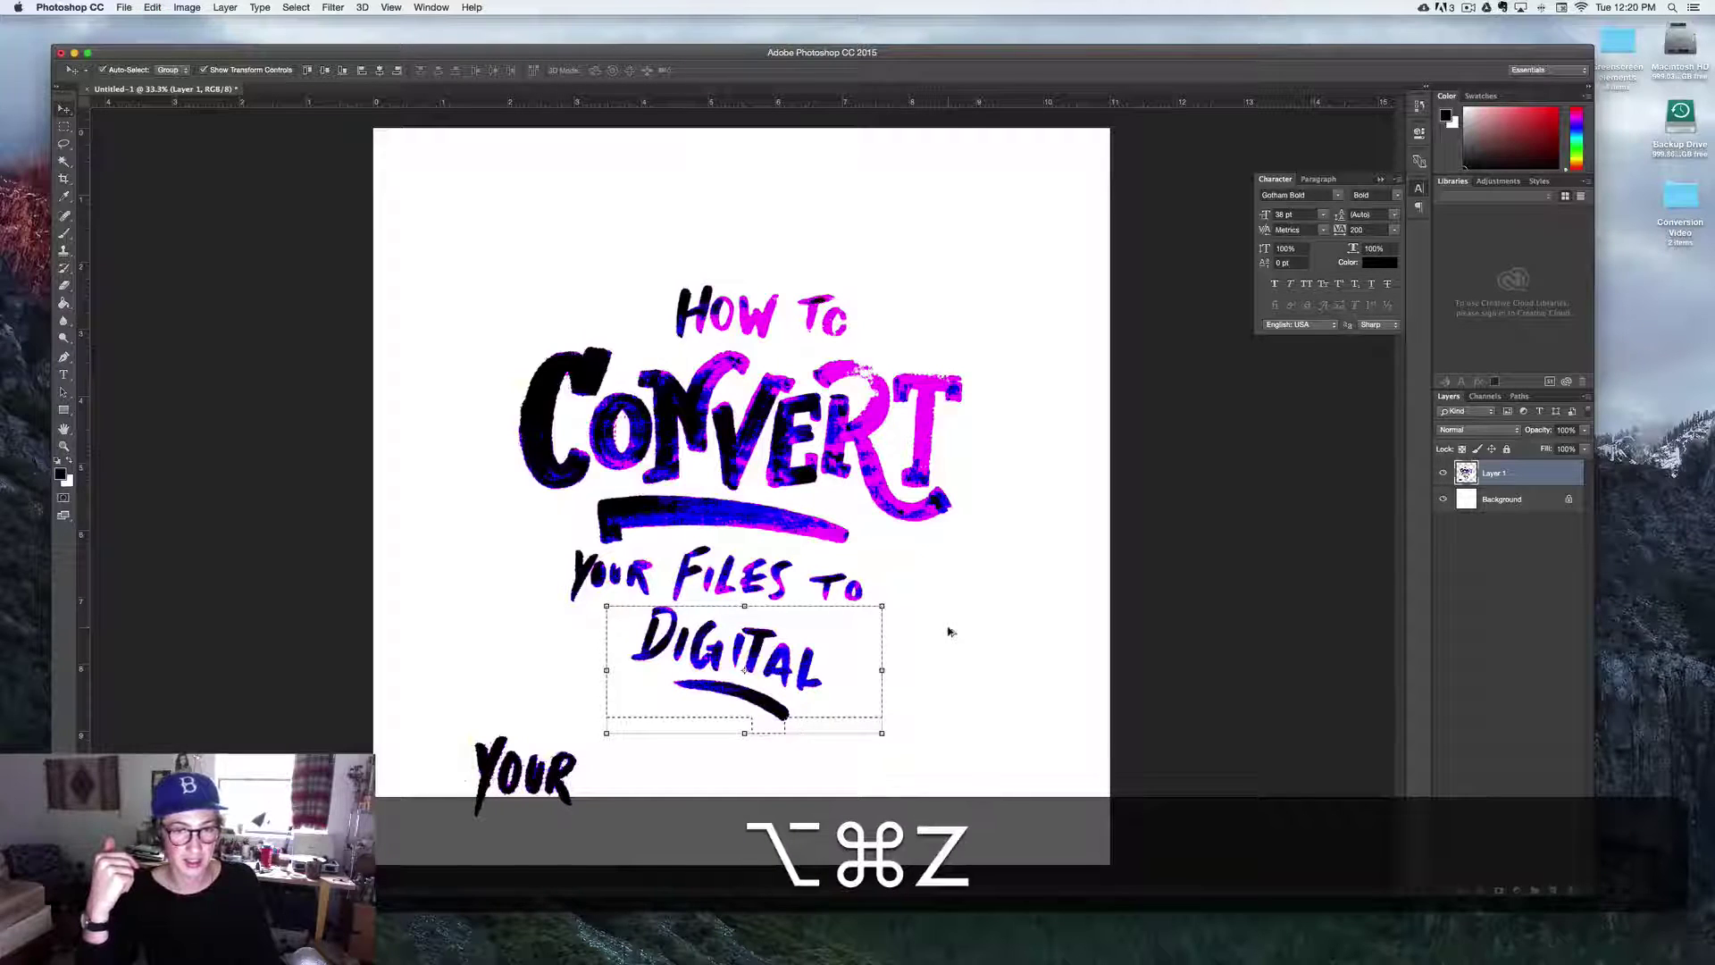
key("alt+super+z")
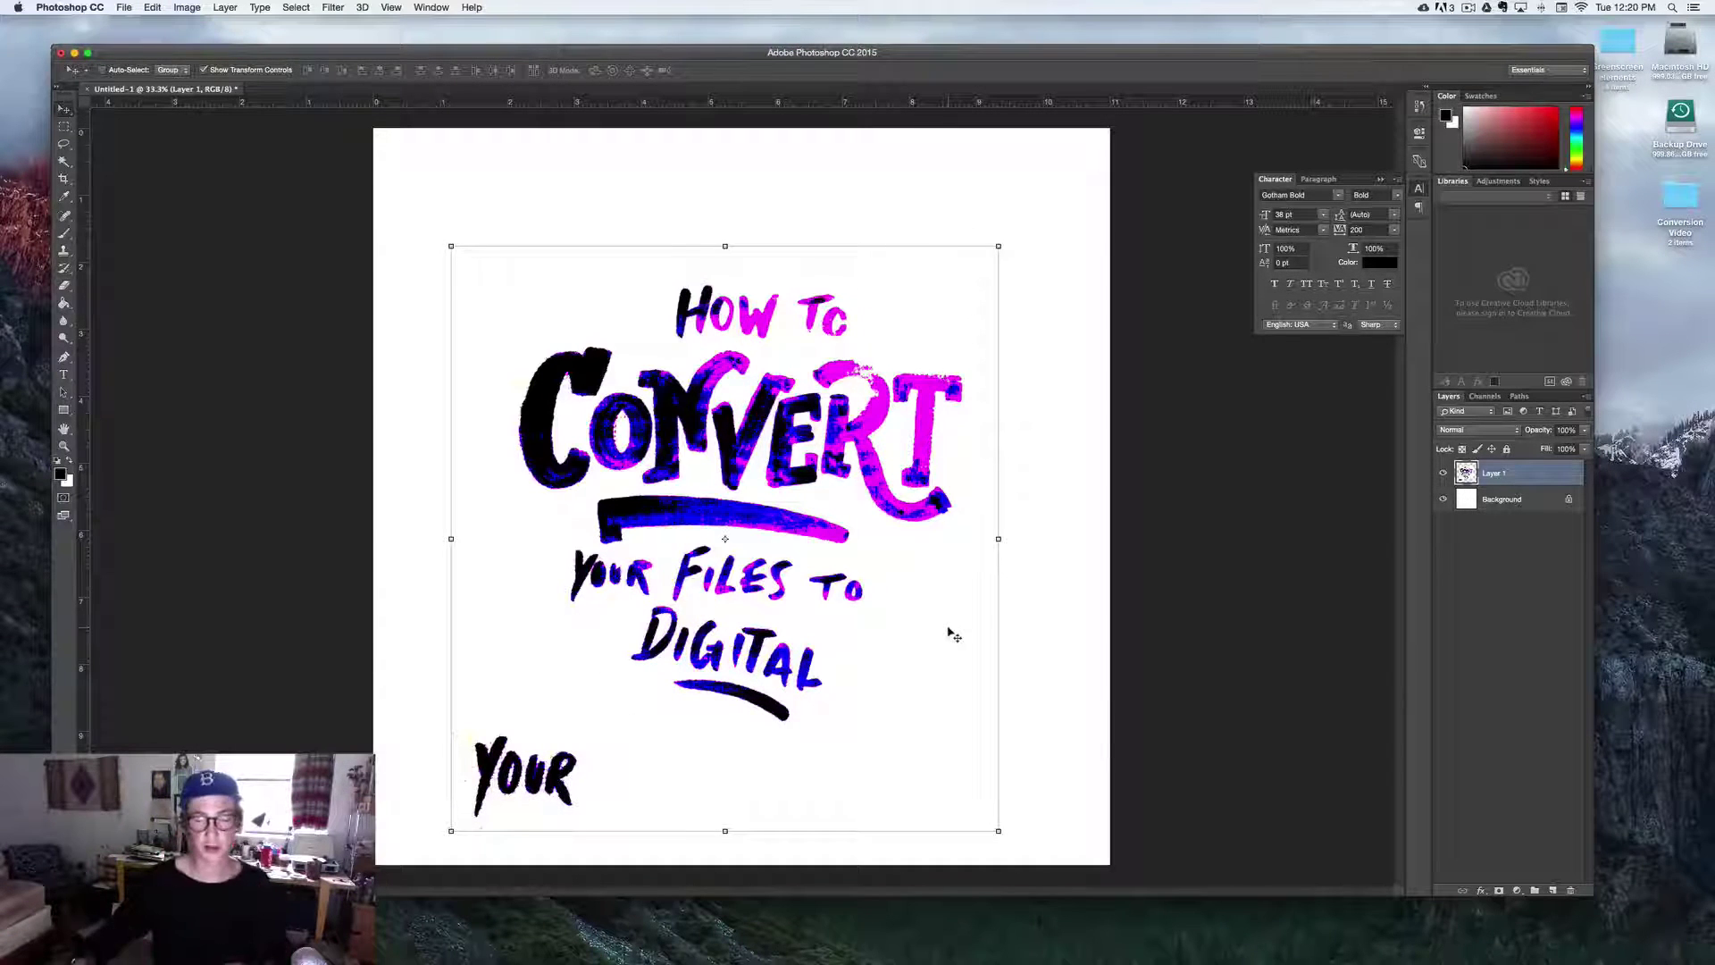
key("m")
left_click_drag(604, 720, 826, 733)
key("shift")
key("v")
key("super+t")
left_click_drag(841, 597, 818, 578)
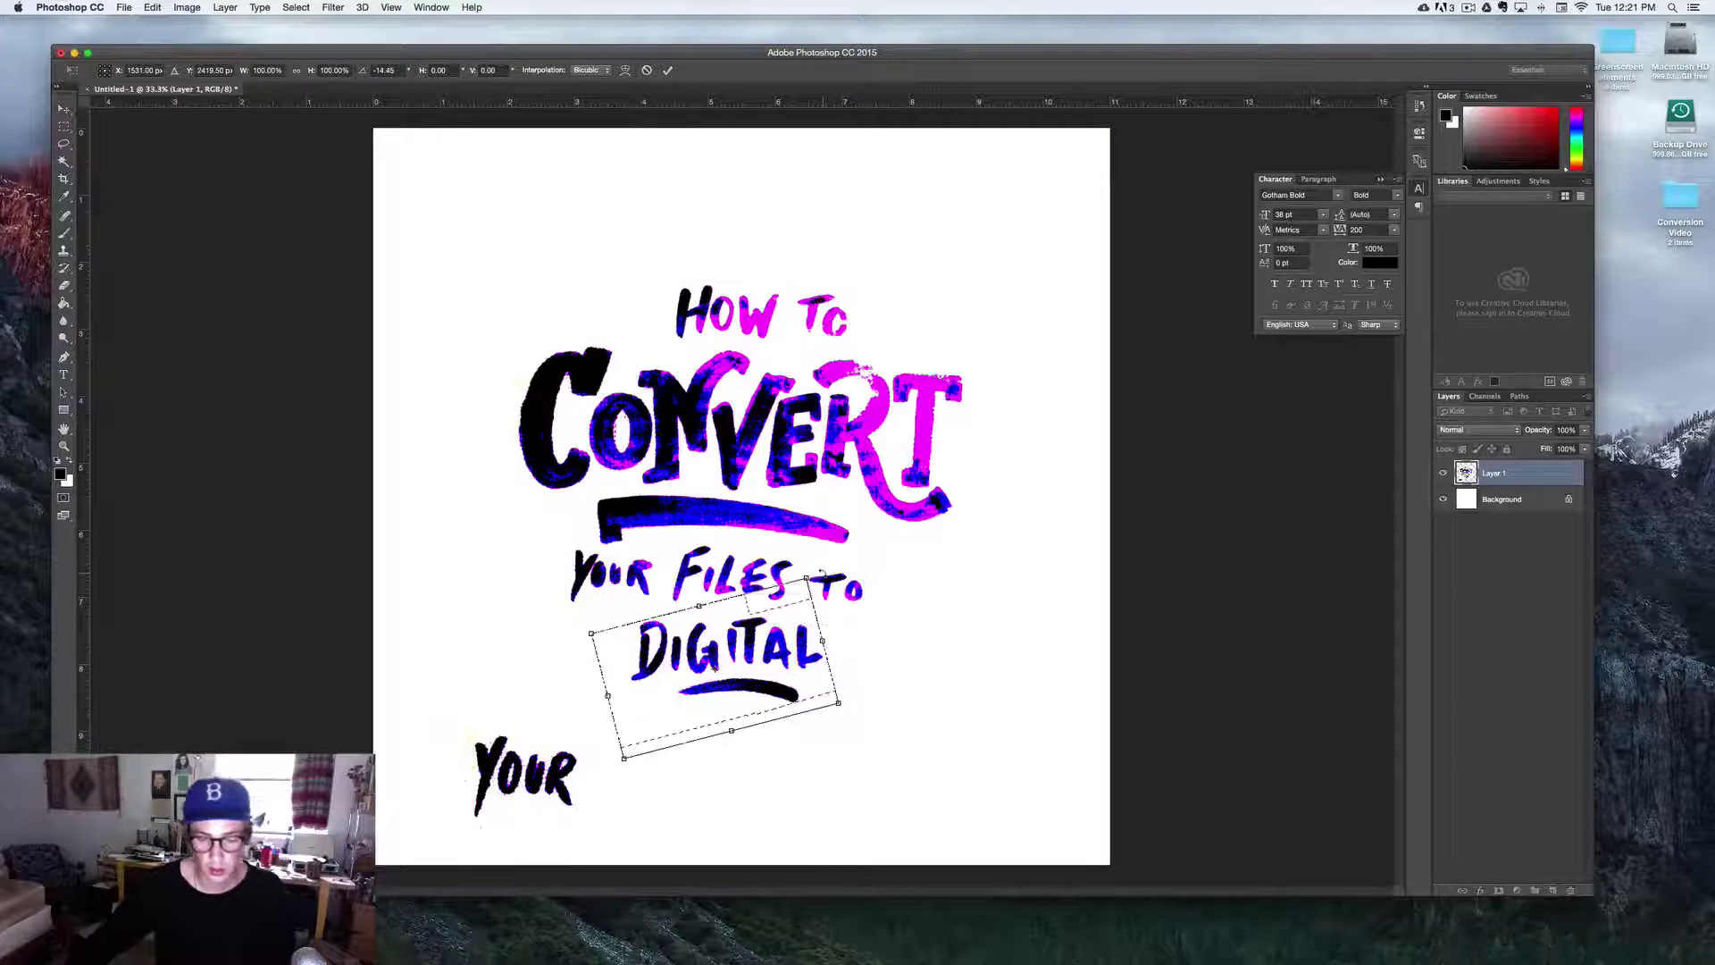
key("Return")
key("super+d")
Erase the small word "Your" in front of "Files to"
key("e")
mouse_move(643, 581)
left_mouse_down()
mouse_move(588, 563)
mouse_move(577, 589)
mouse_move(597, 563)
mouse_move(628, 581)
left_mouse_up()
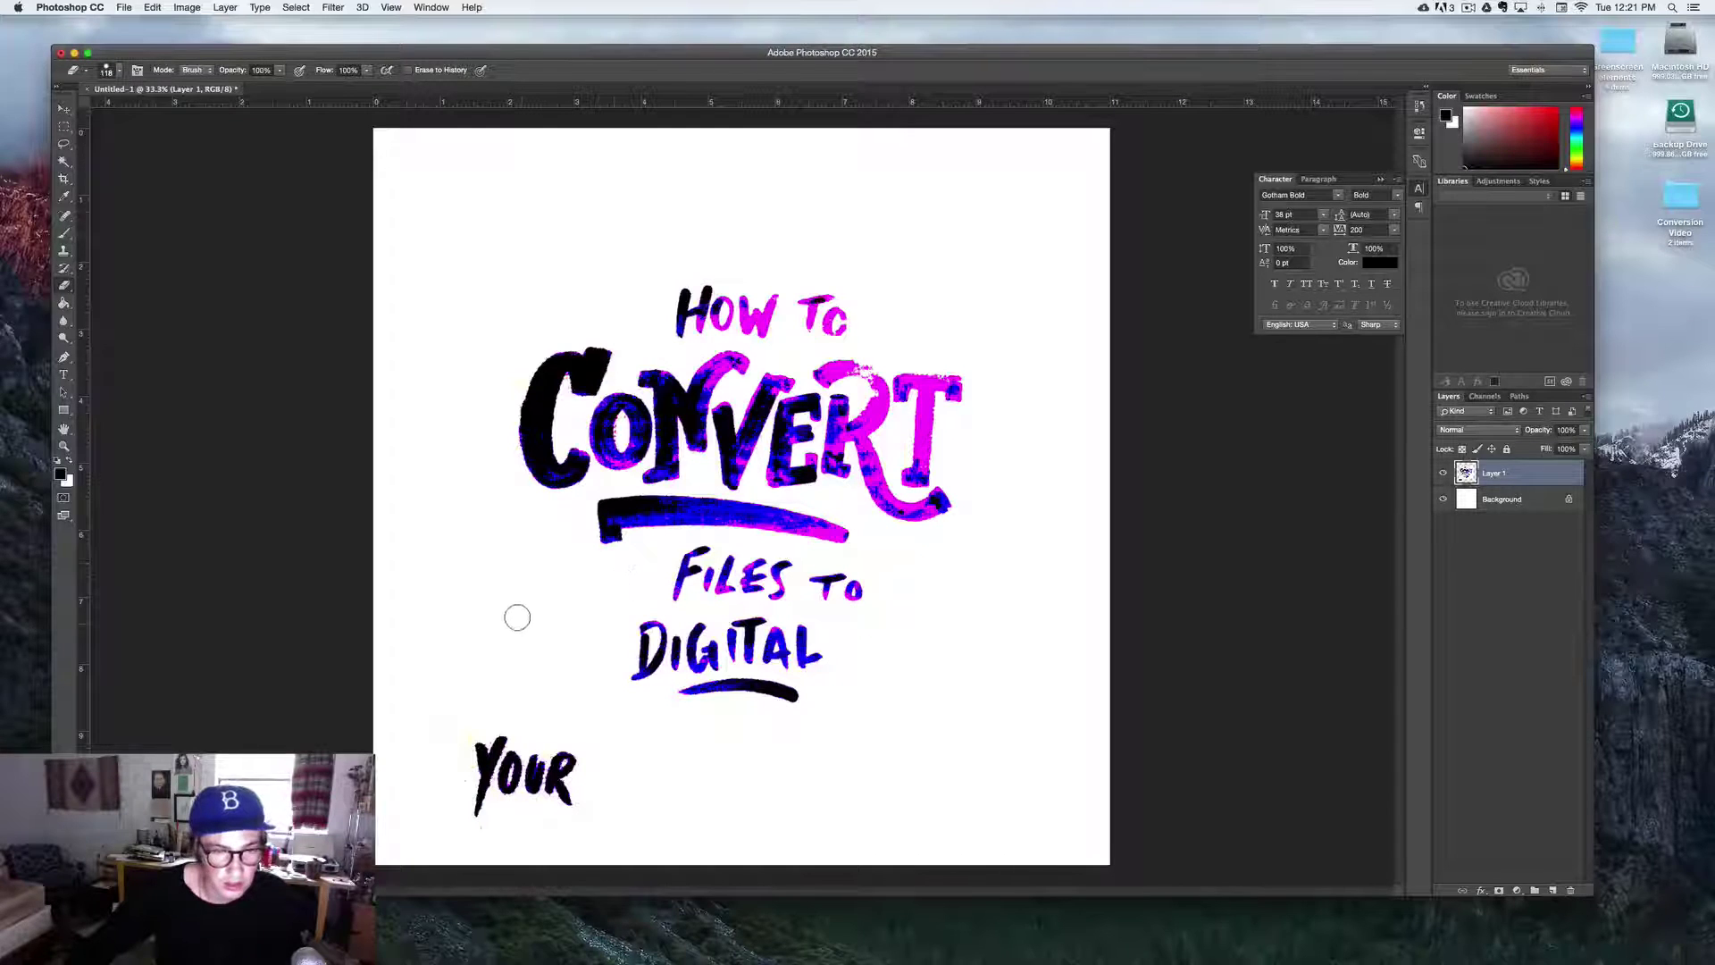
Select the large word "Your" below the main lettering and copy it to a new layer
key("w")
key("shift+w")
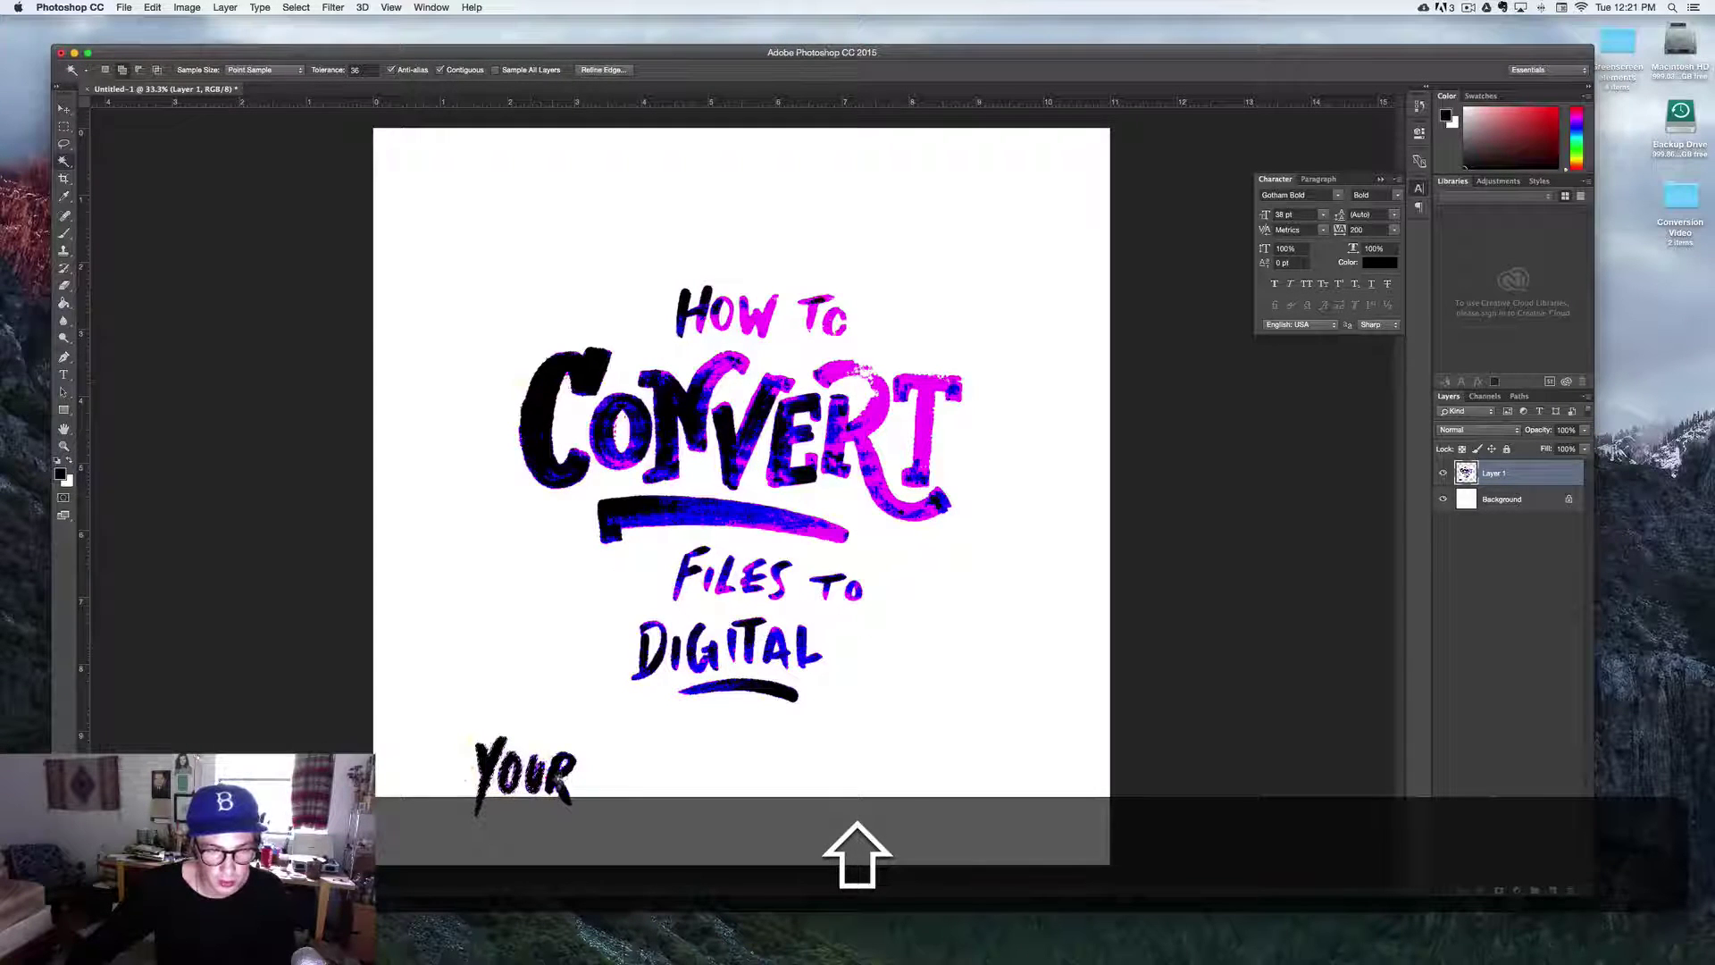
key("shift+v")
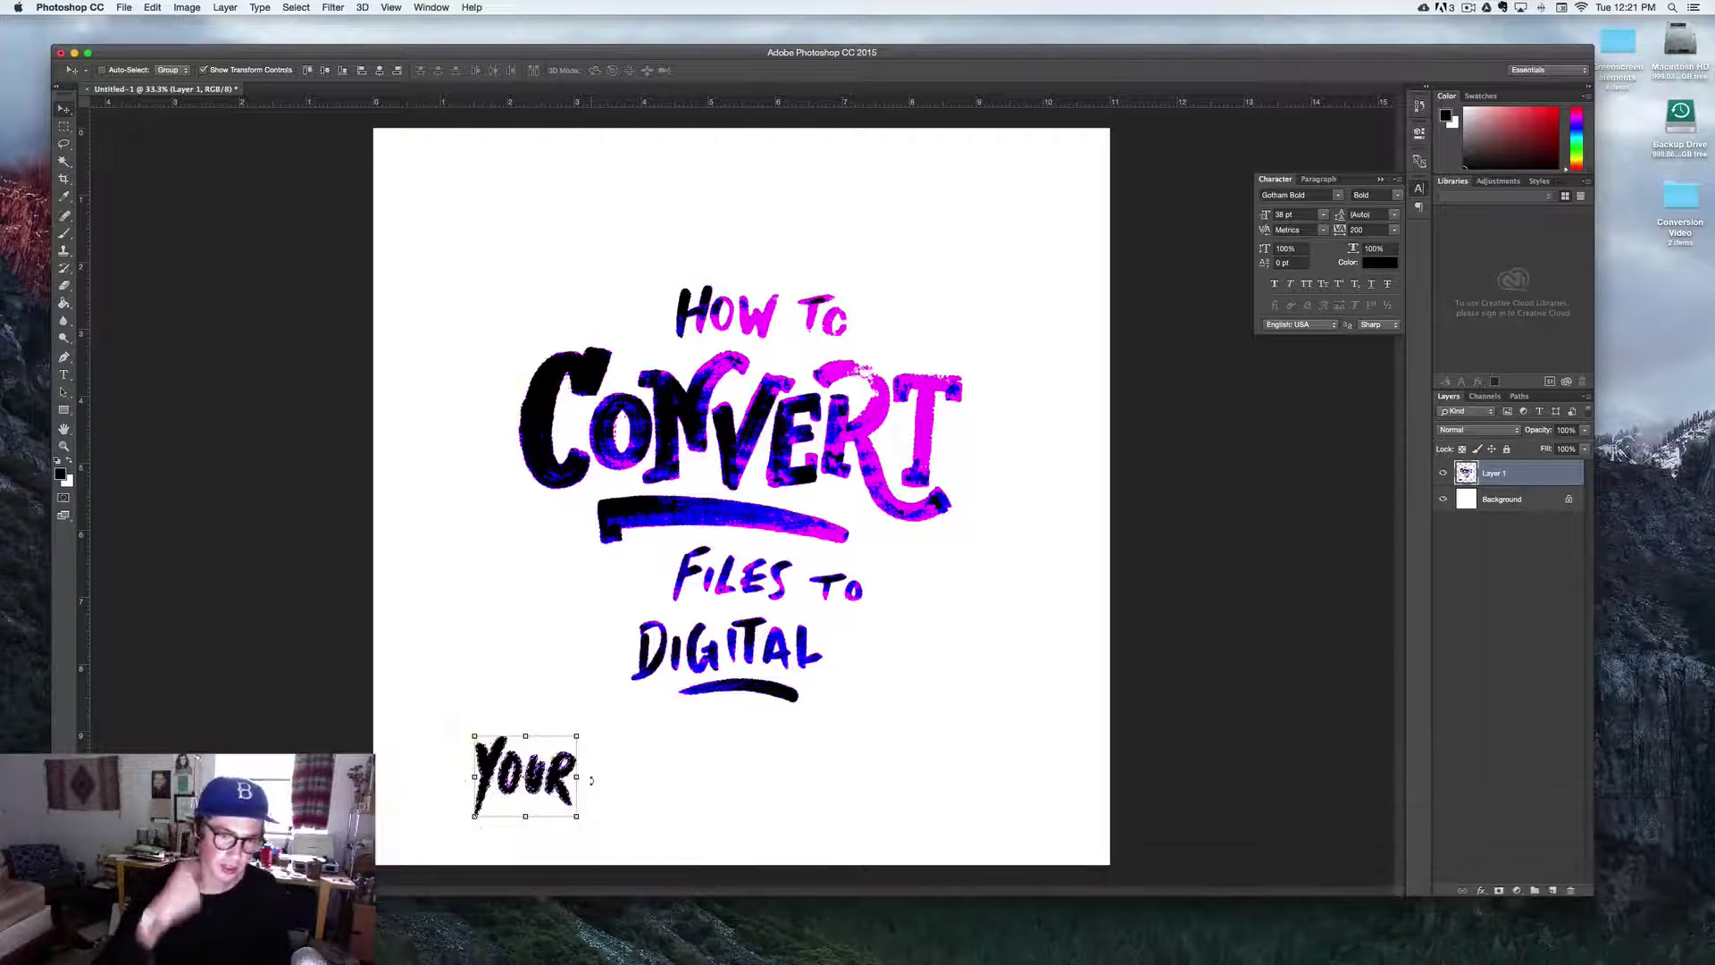
key("super+j")
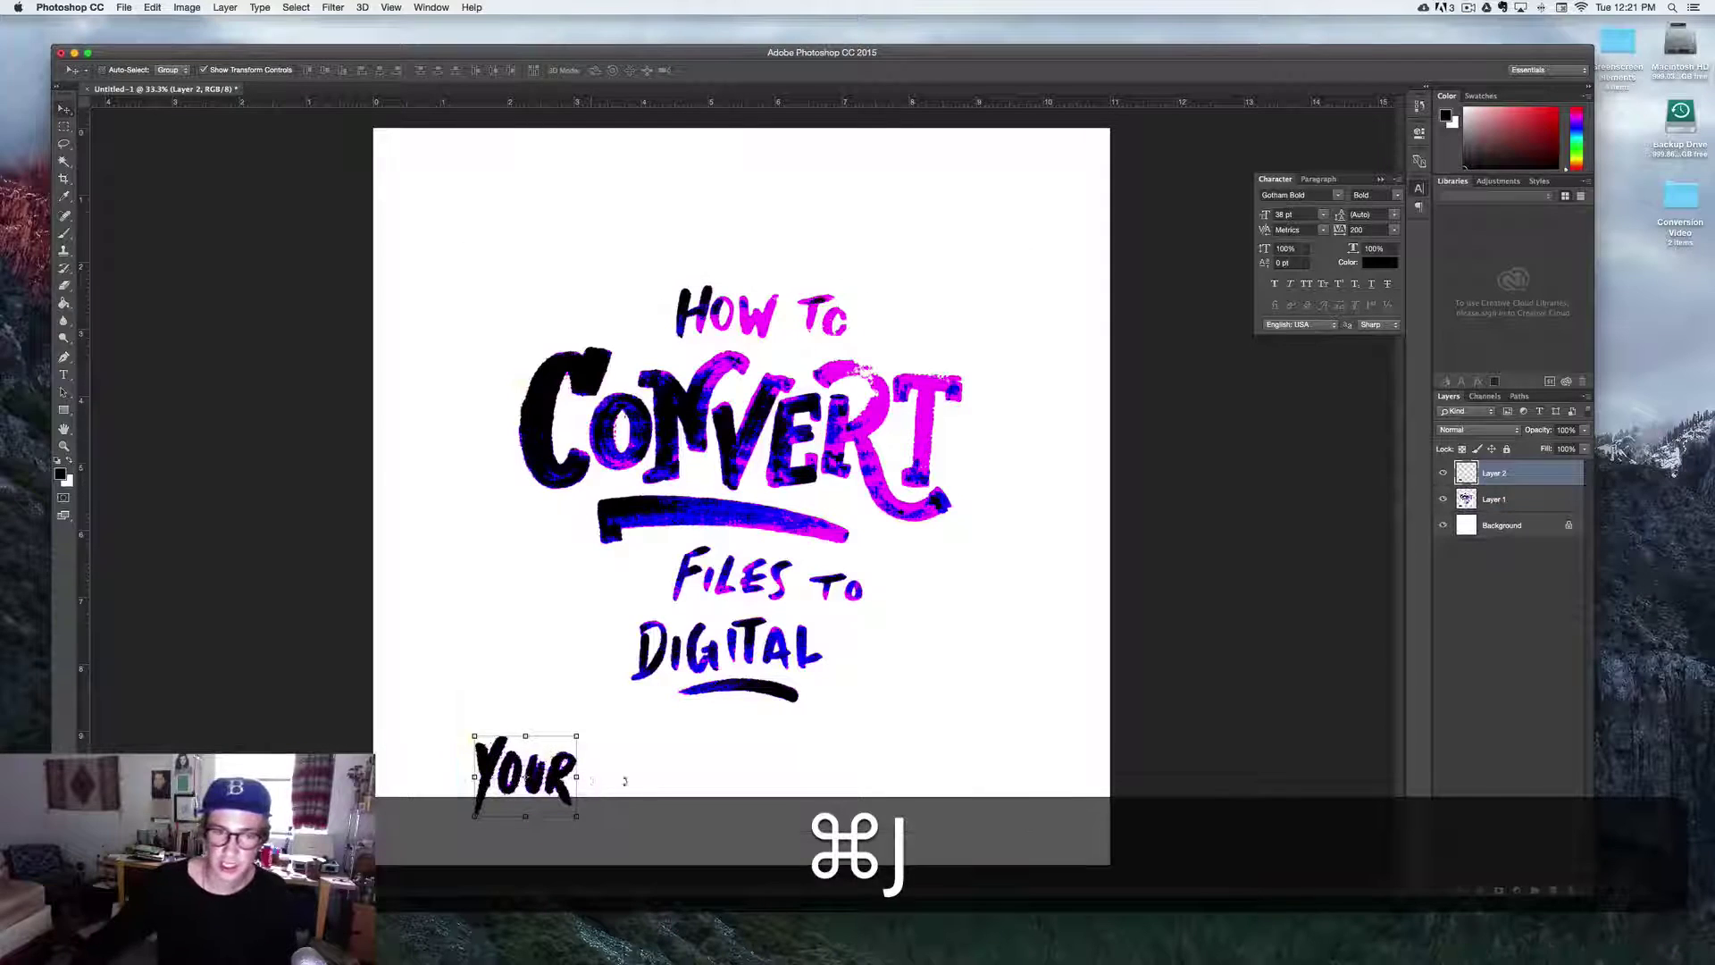
Hide the copied word's layer and erase the original large "Your" from Layer 1
left_click(1516, 503)
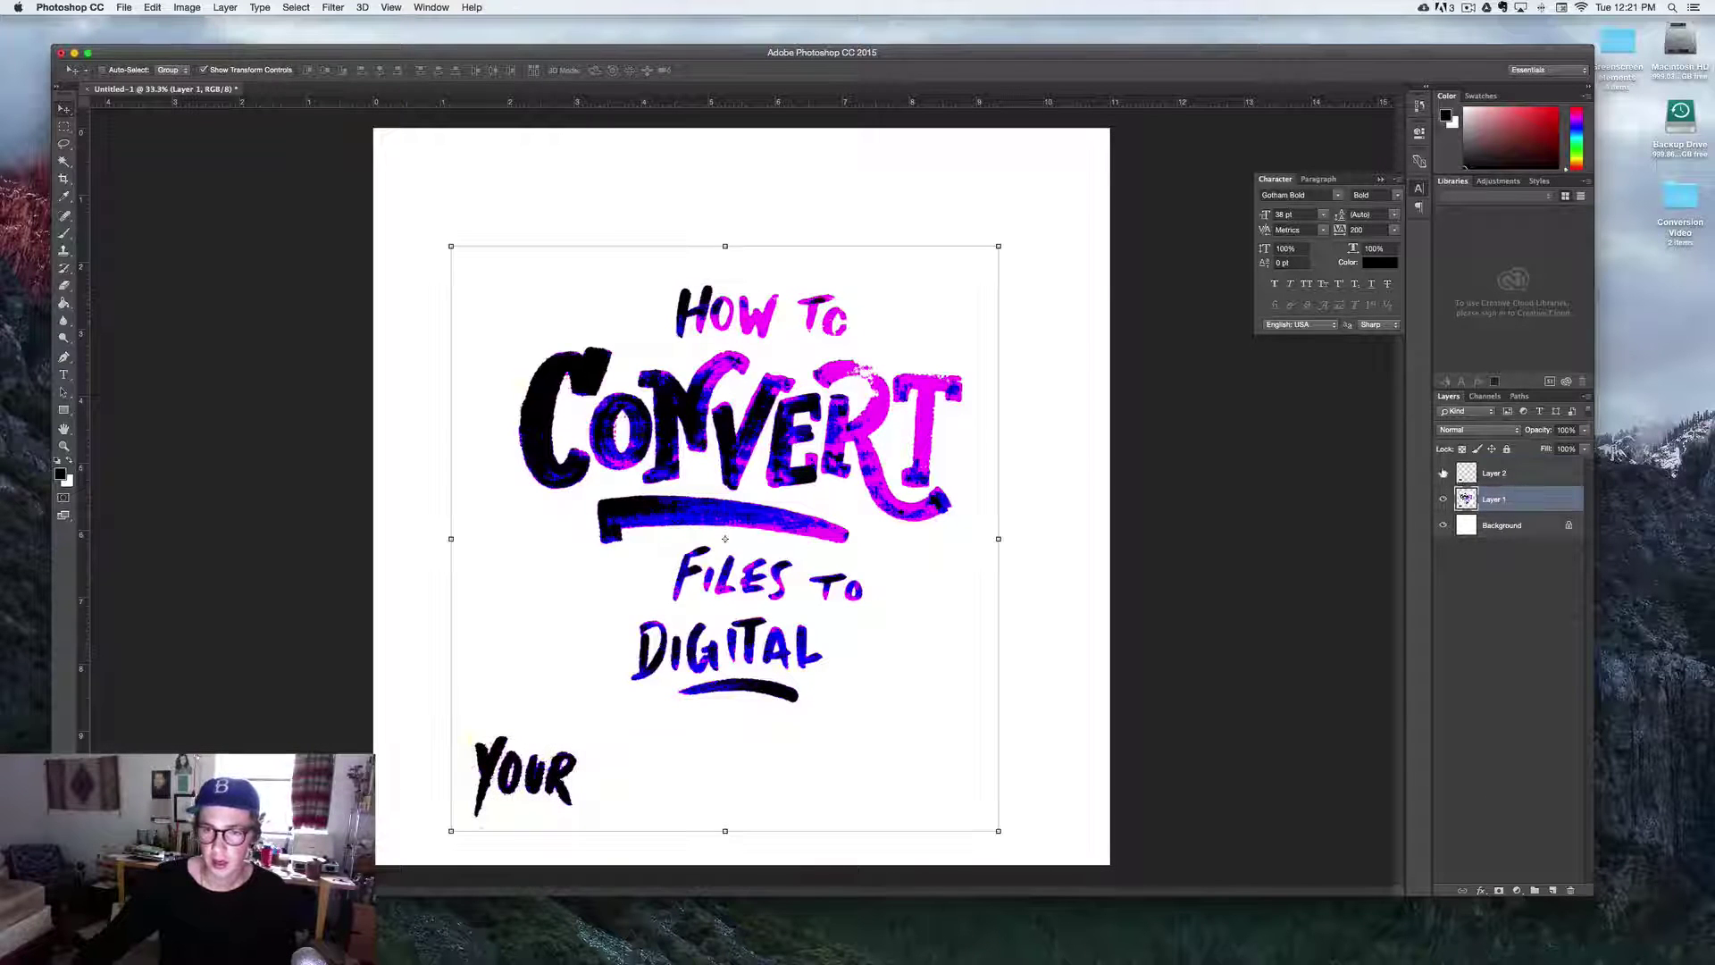
key("e")
mouse_move(568, 773)
left_mouse_down()
mouse_move(582, 735)
mouse_move(501, 807)
left_mouse_up()
left_click_drag(469, 748, 464, 747)
key("v")
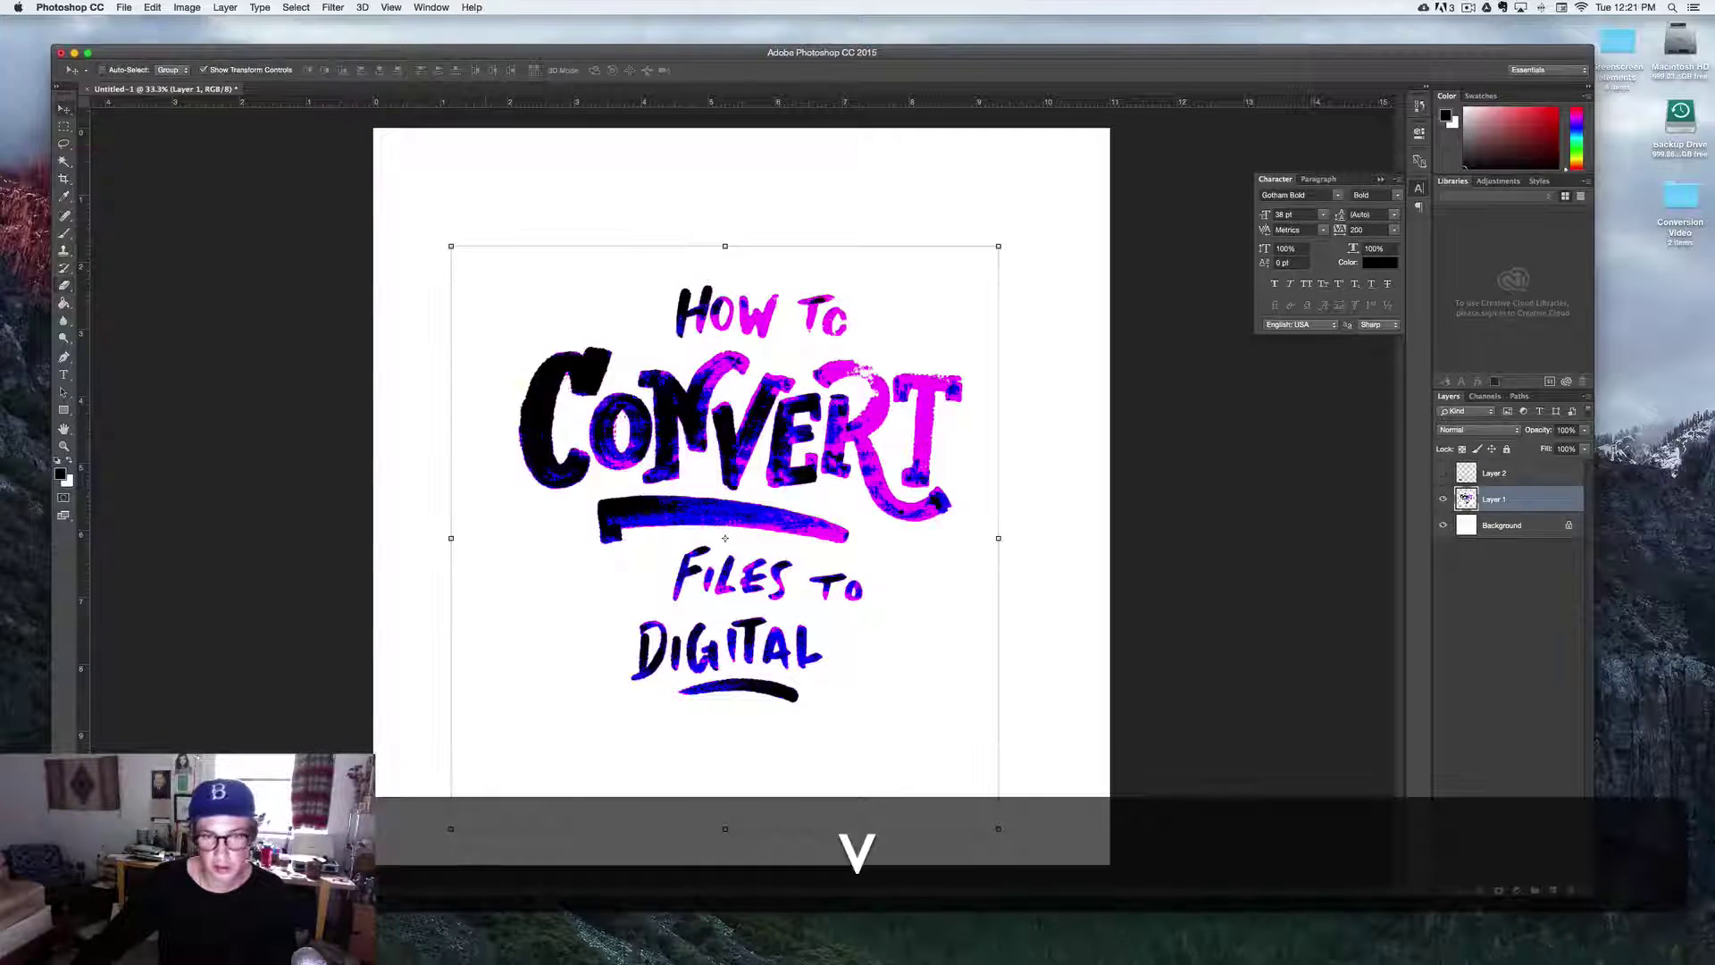
Show the copied "Your" again, move it in front of "Files to", scale it to 72.11% and rotate it about 12° counterclockwise
left_click(1498, 470)
left_click(1444, 473)
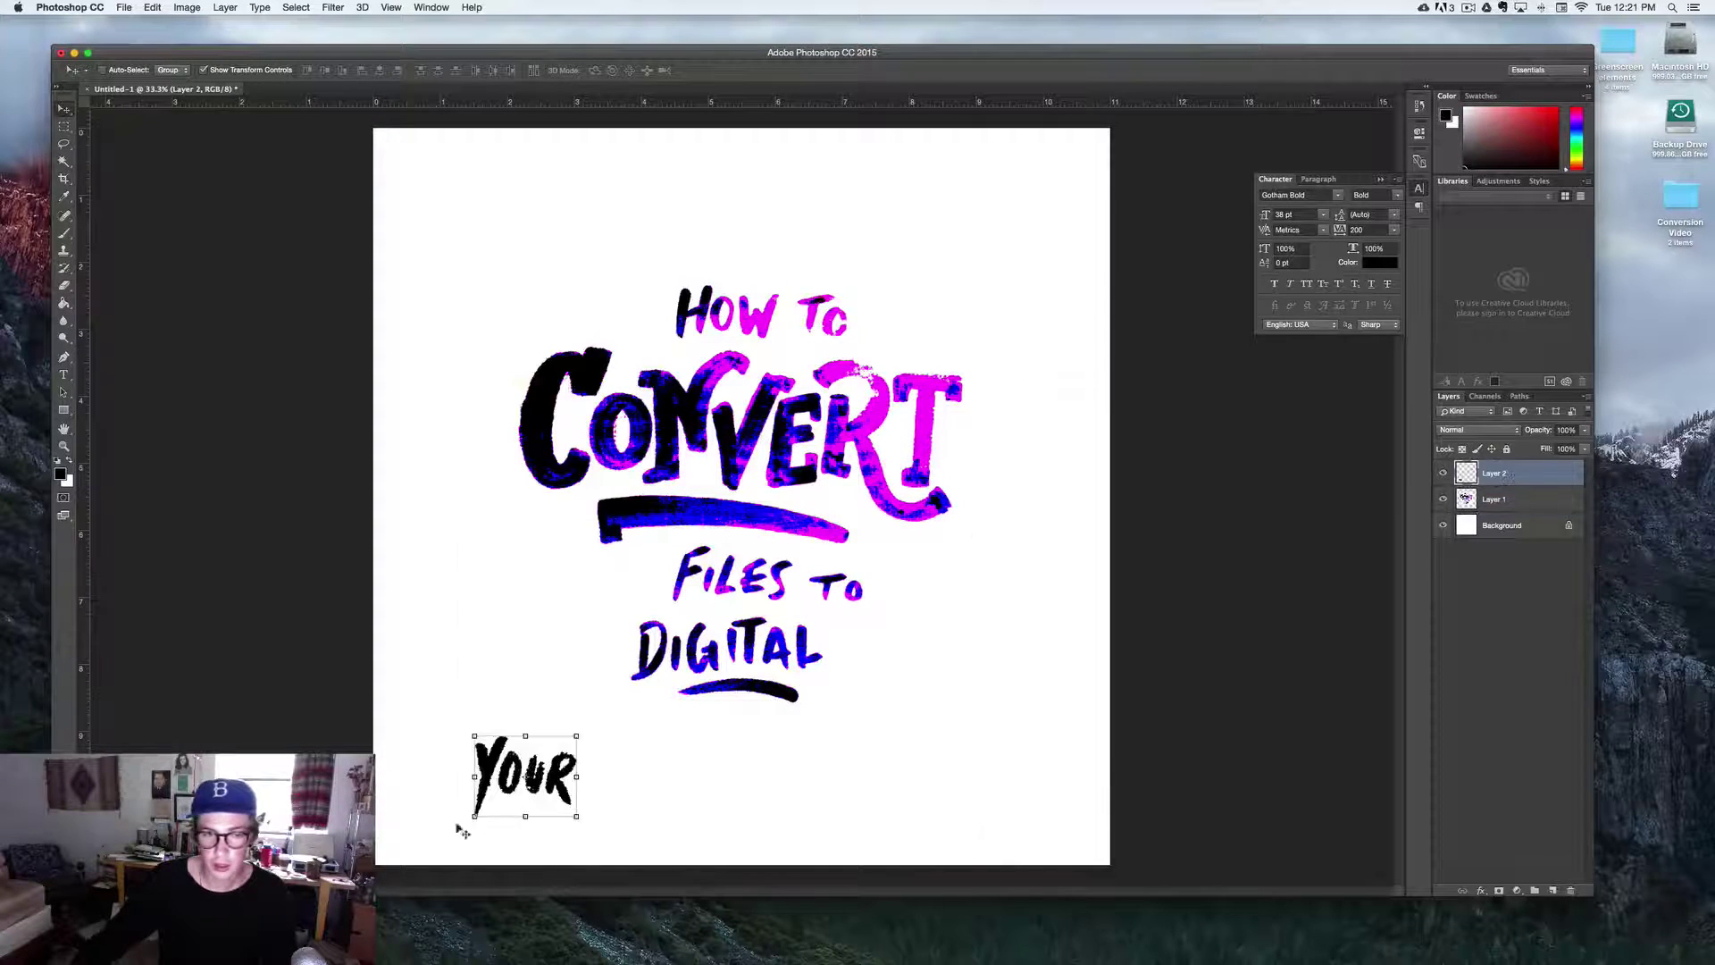
left_click_drag(549, 786, 638, 574)
key("Return")
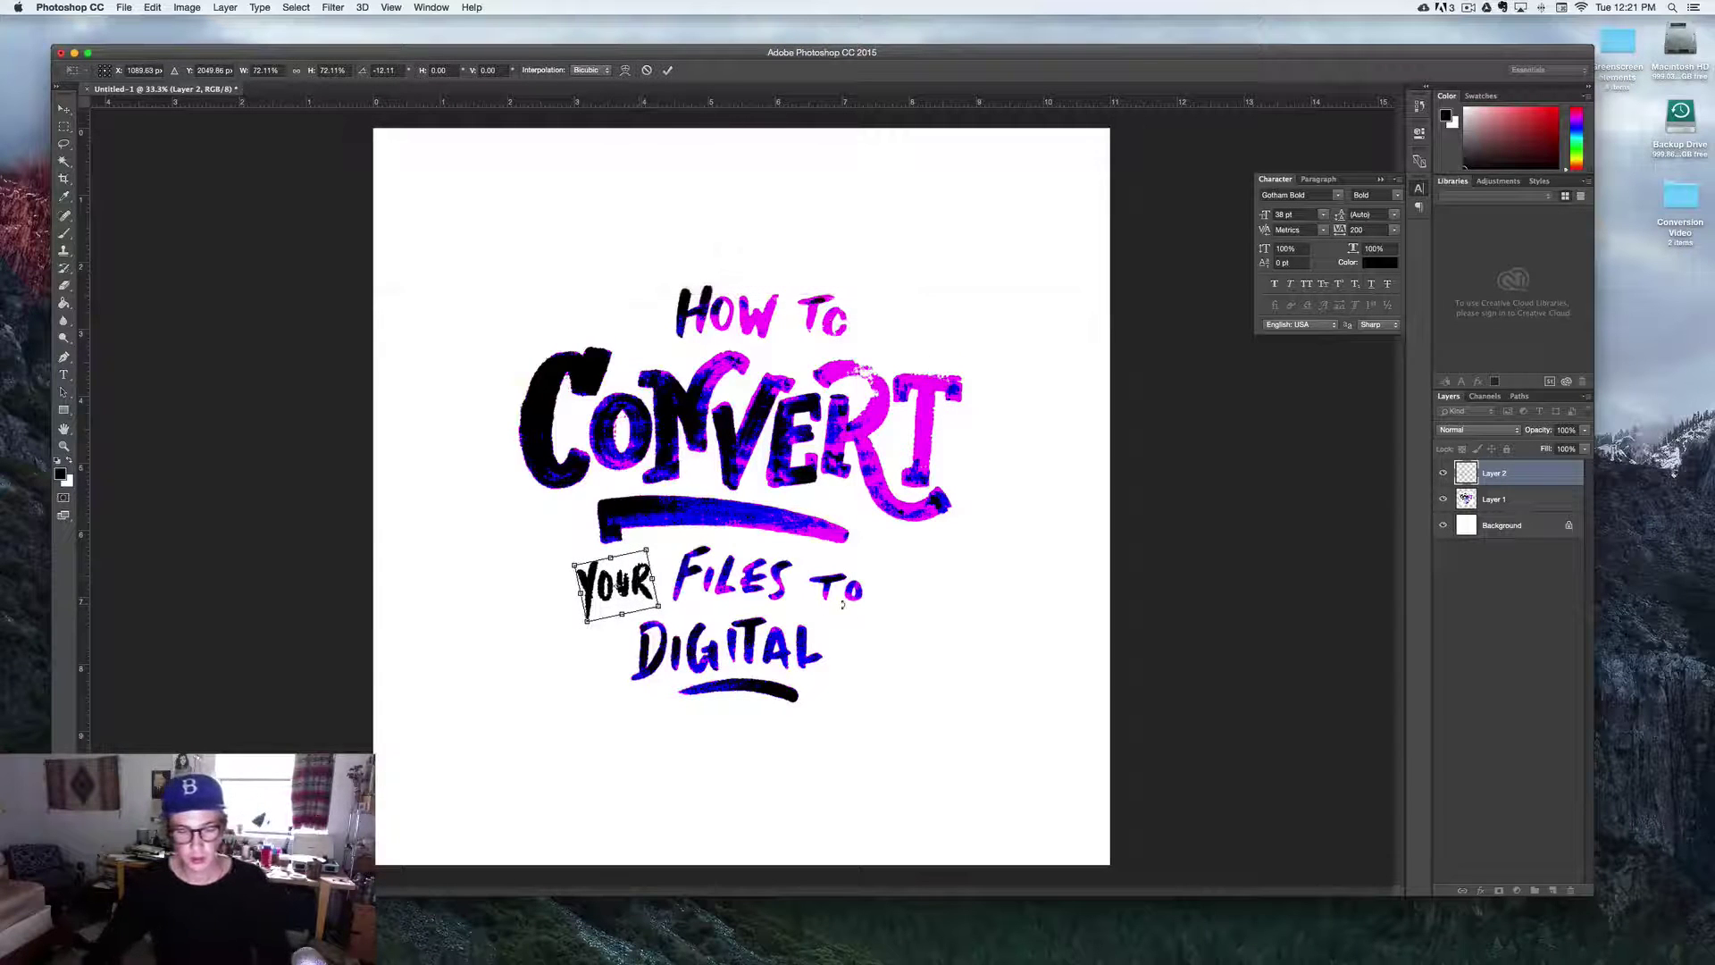
key("super+d")
left_click(1514, 601)
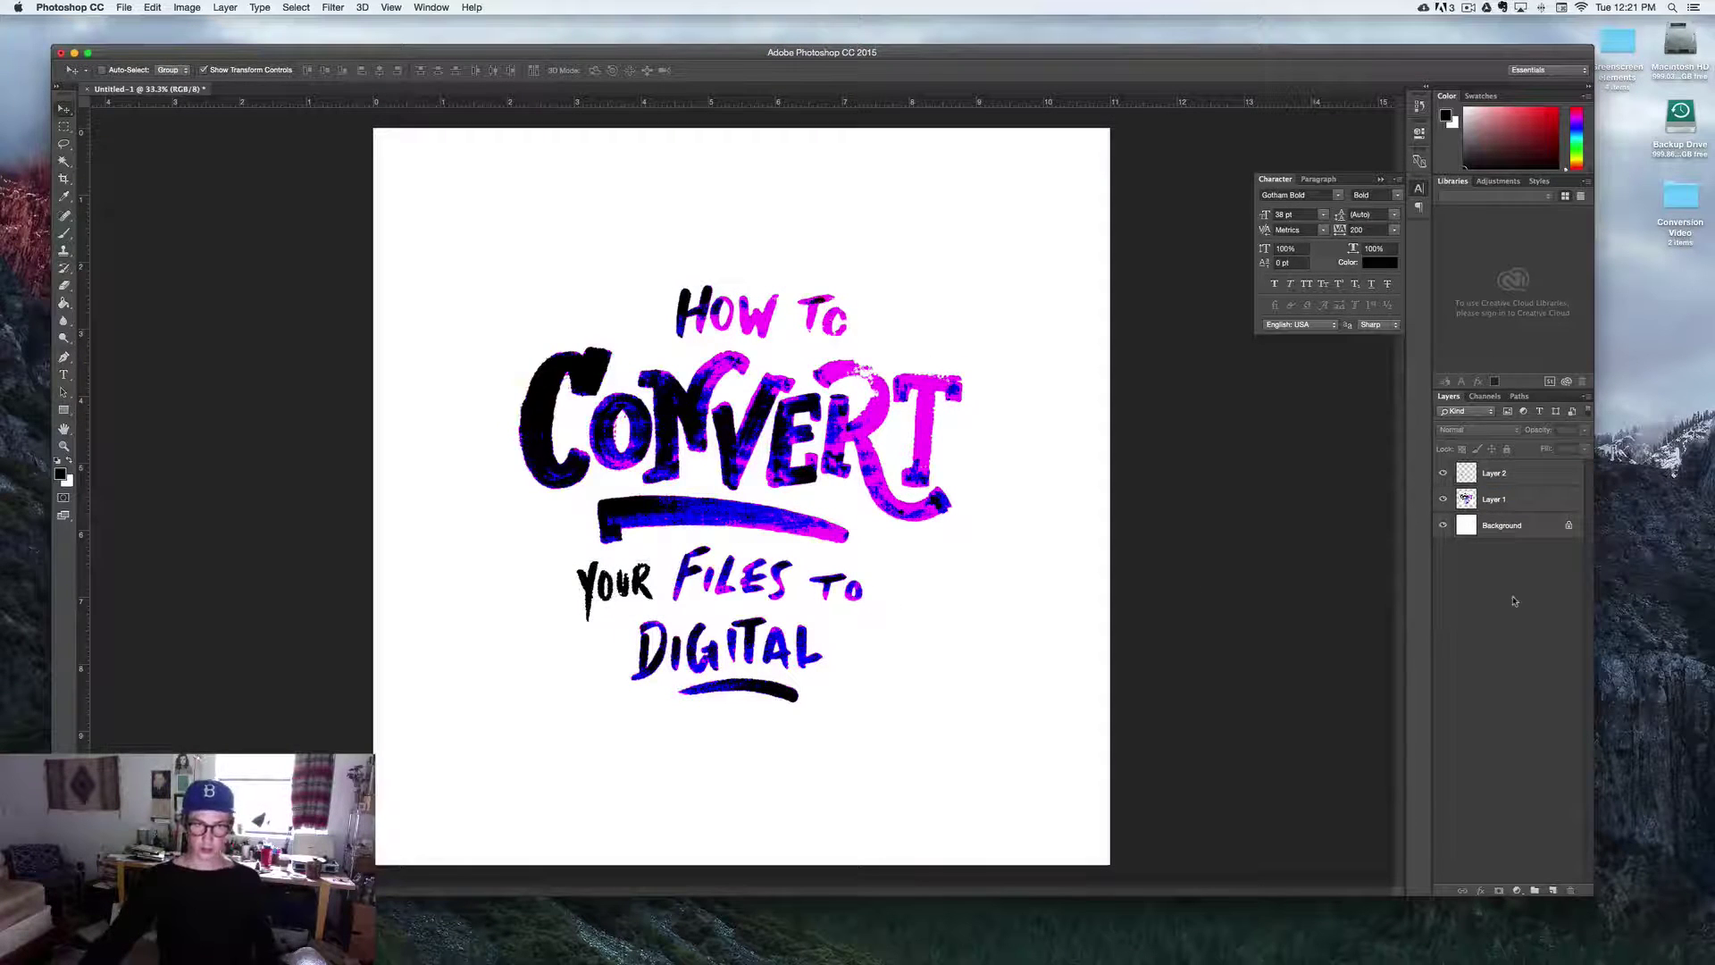
Merge the "Your" layer with the main lettering layer
left_click(1512, 480)
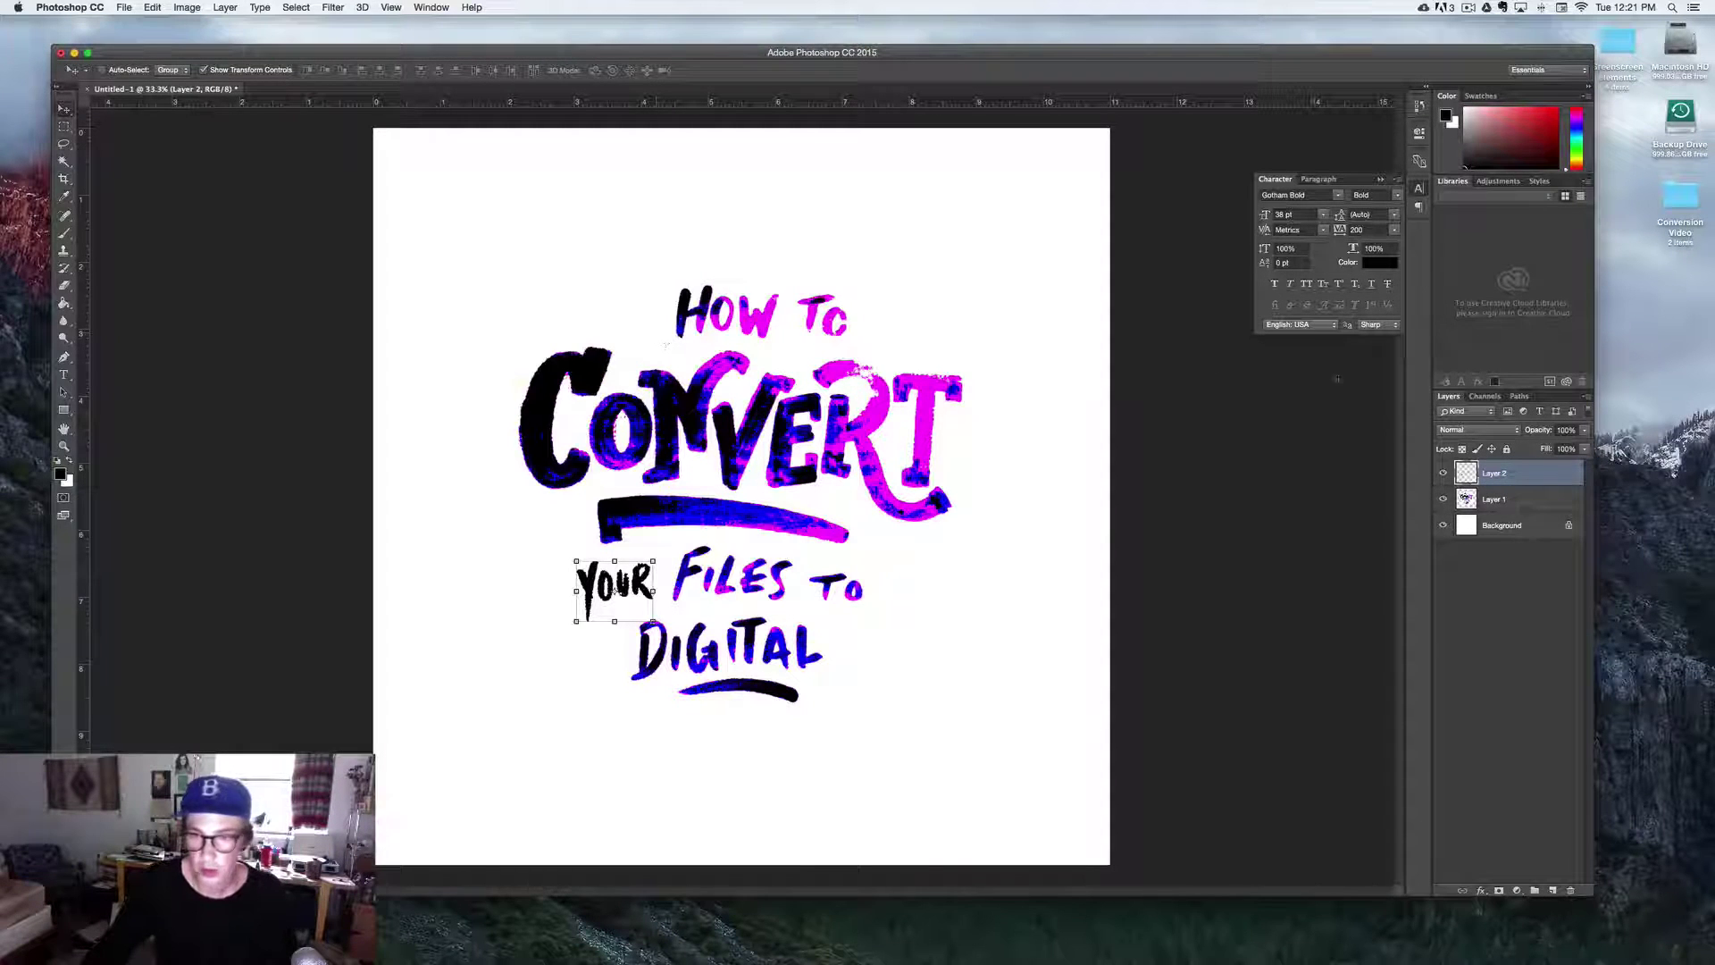
left_click(1526, 500, "shift")
right_click(1522, 508)
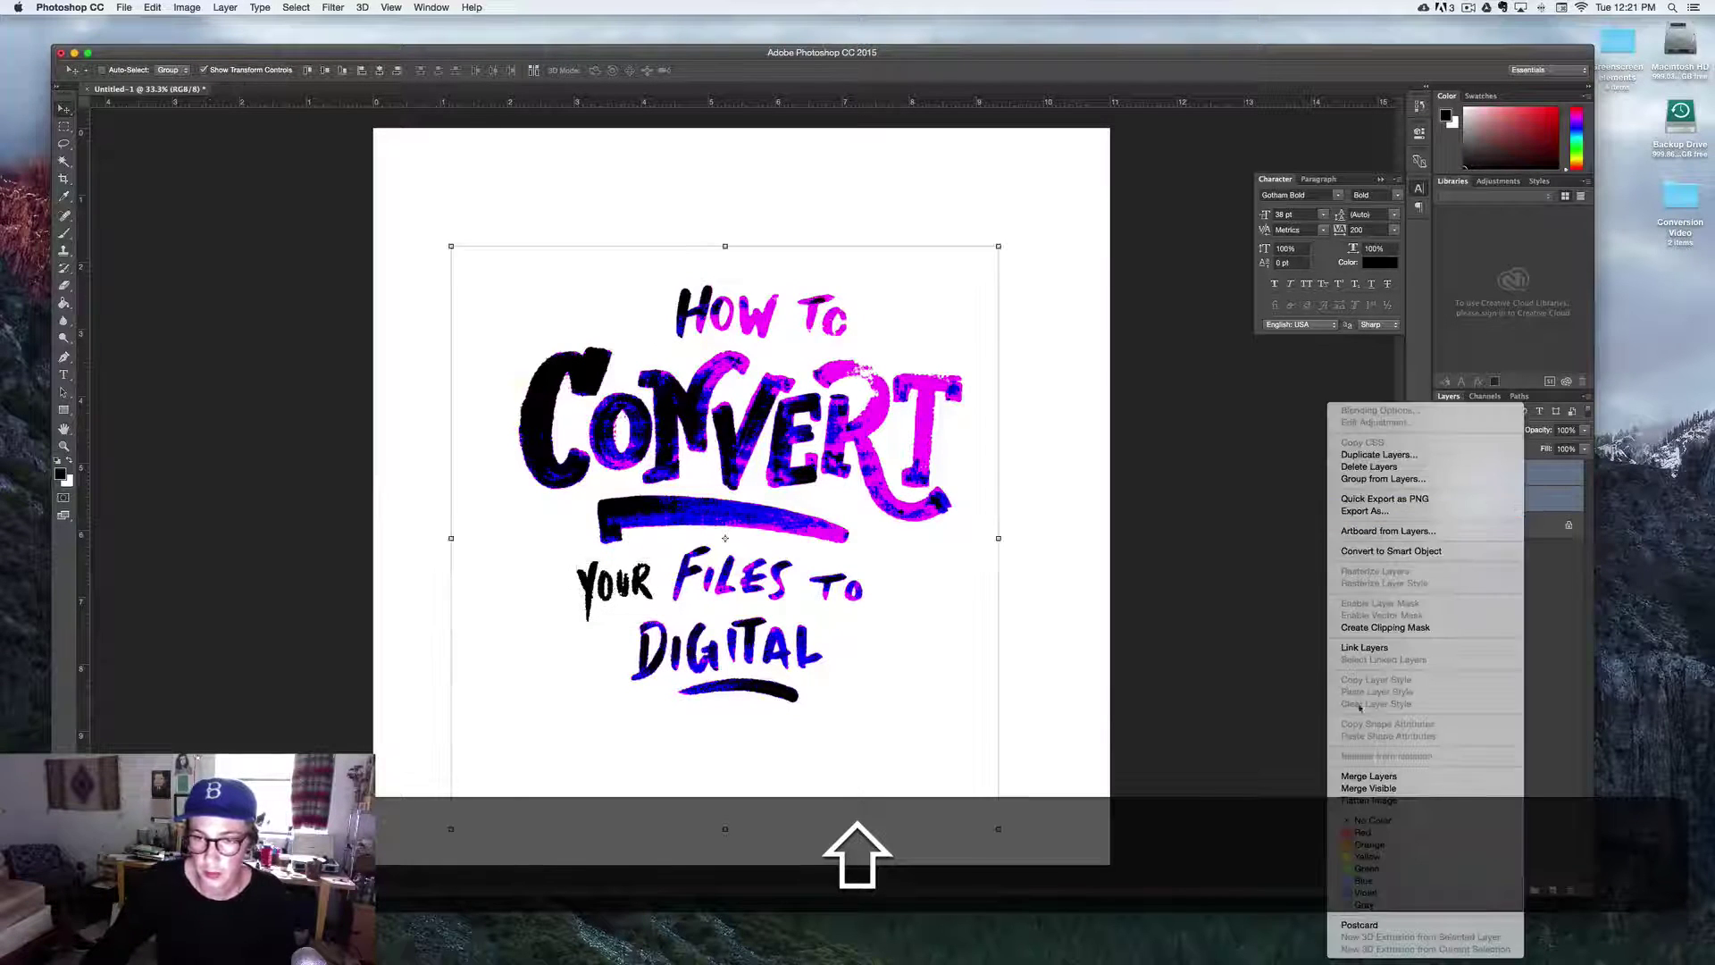
left_click(1368, 777)
Select all similar white paper areas on the lettering layer, delete them, and check the transparency by briefly hiding the background
key("w")
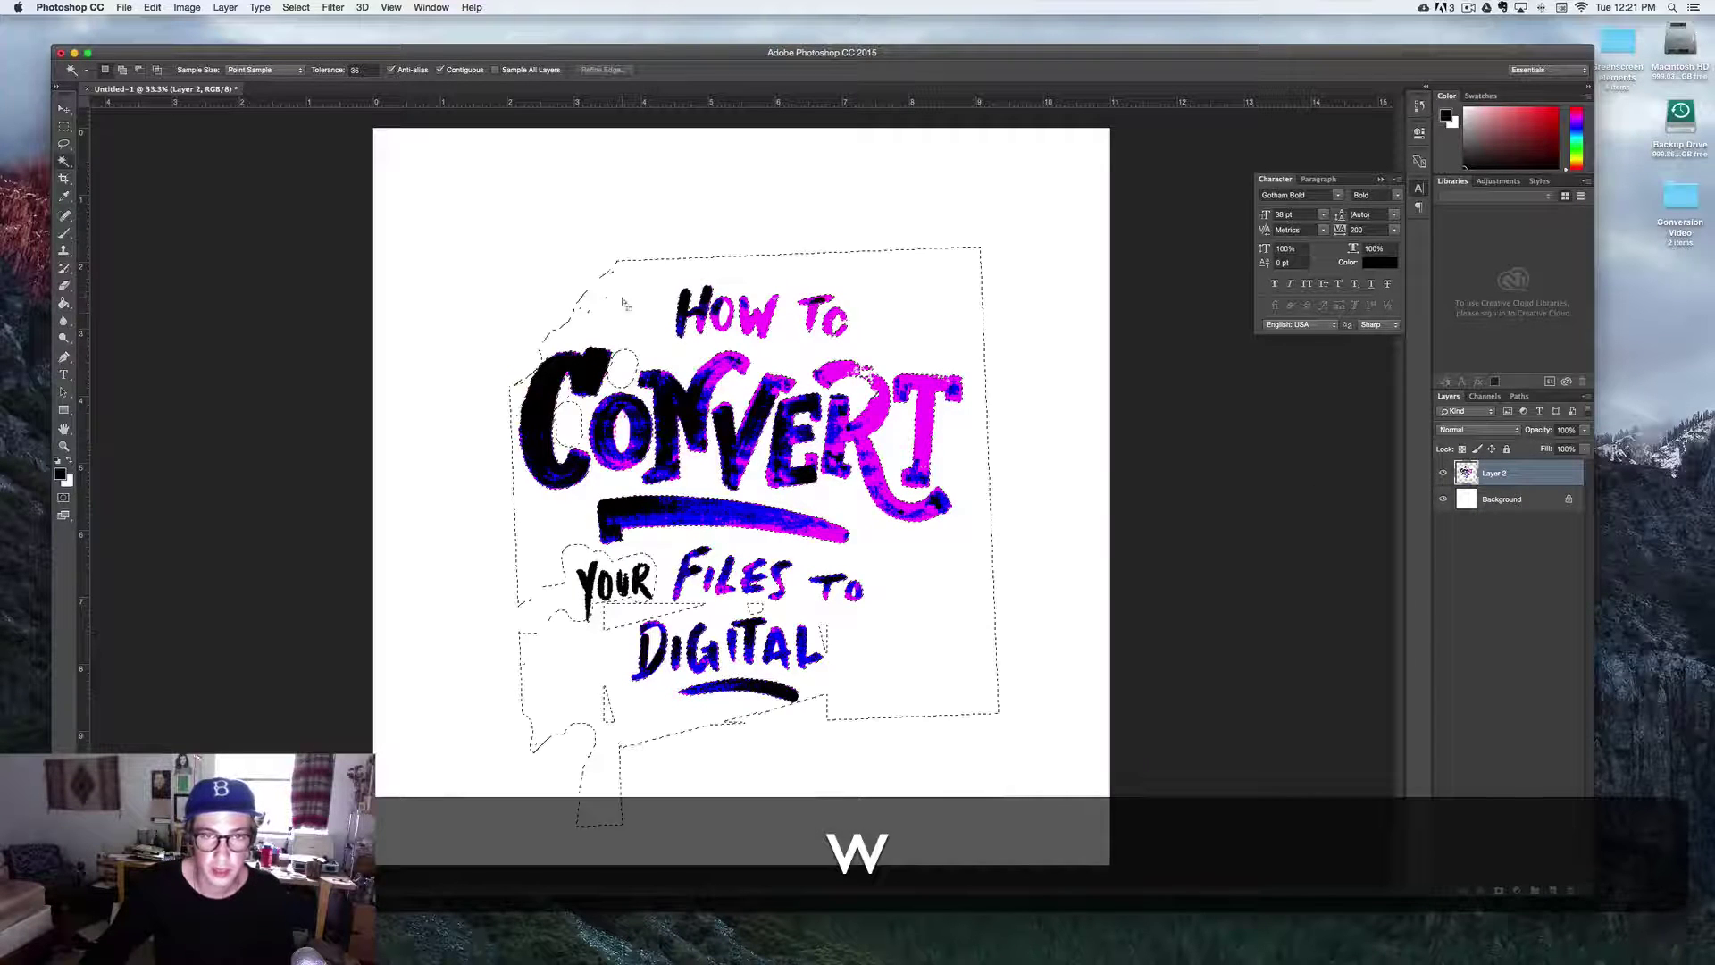
left_click(618, 298)
right_click(659, 351)
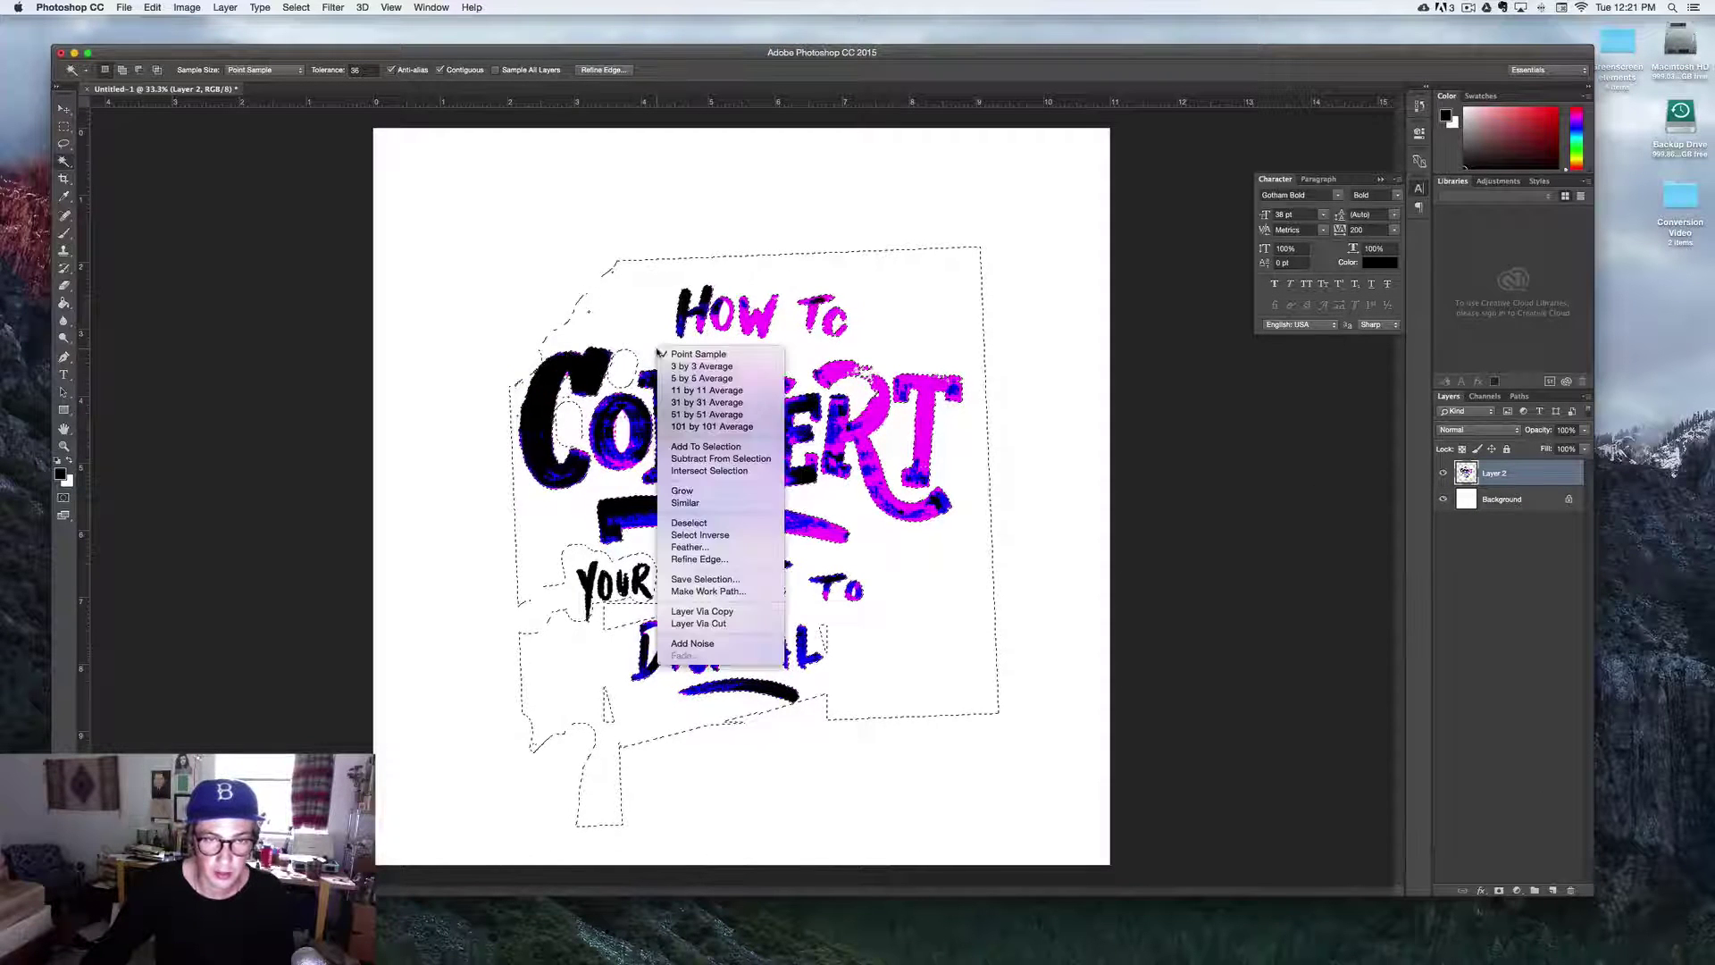
left_click(714, 504)
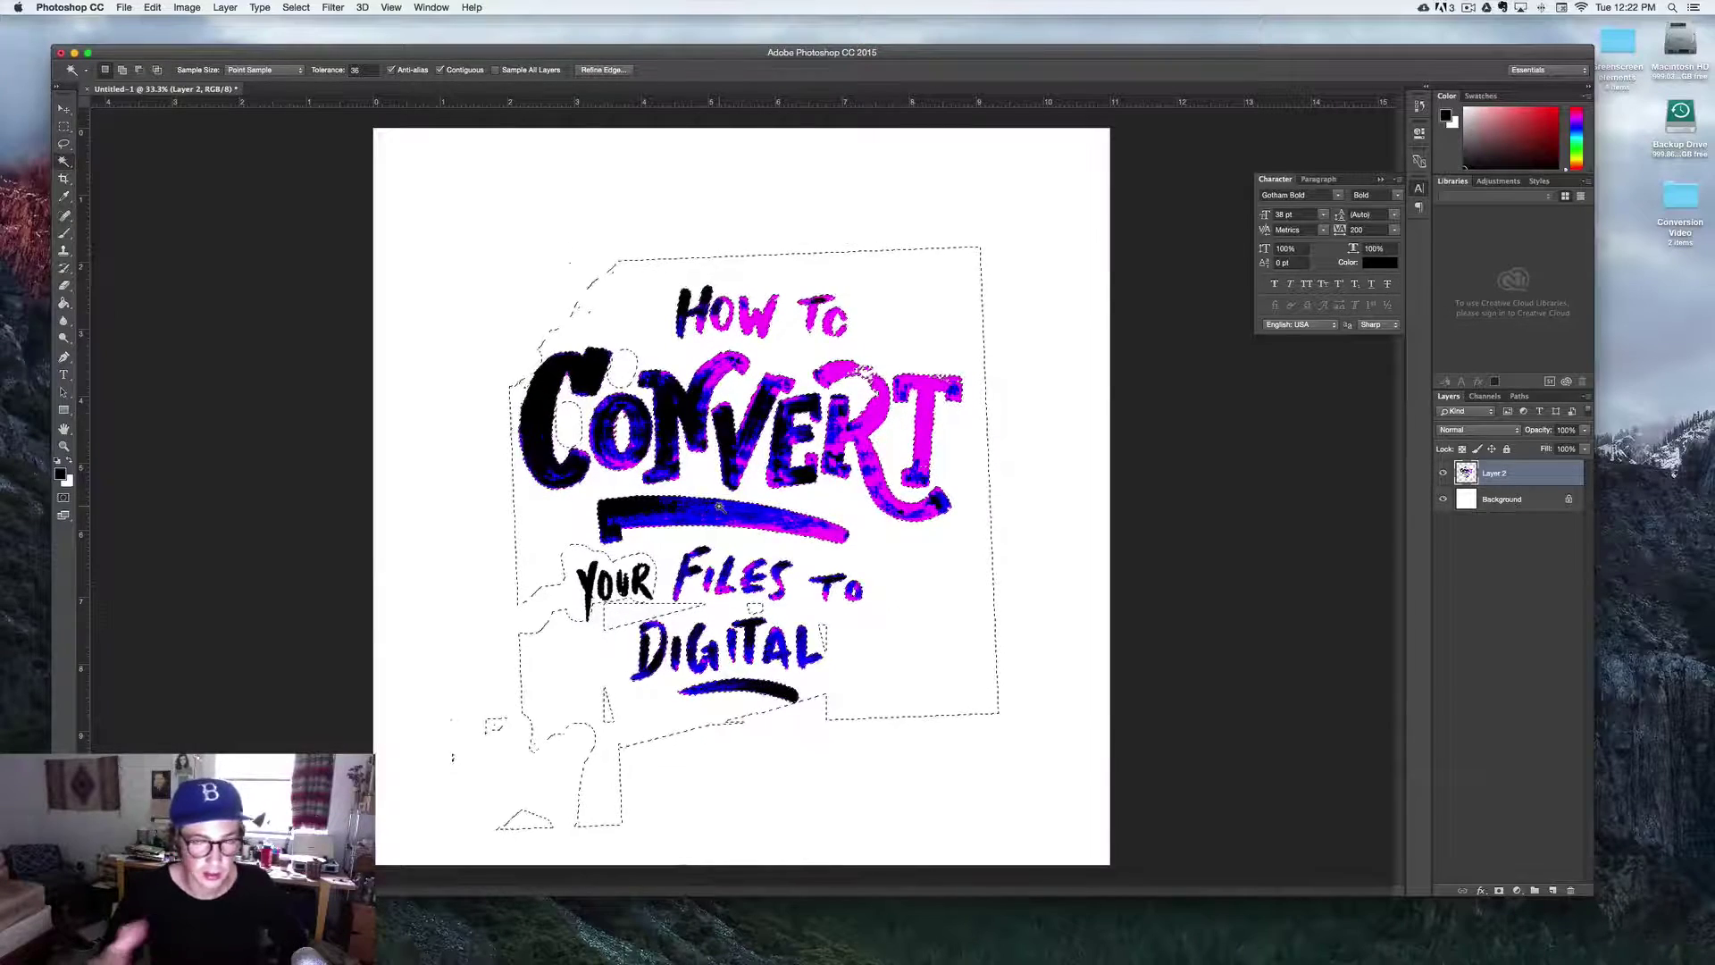
key("BackSpace")
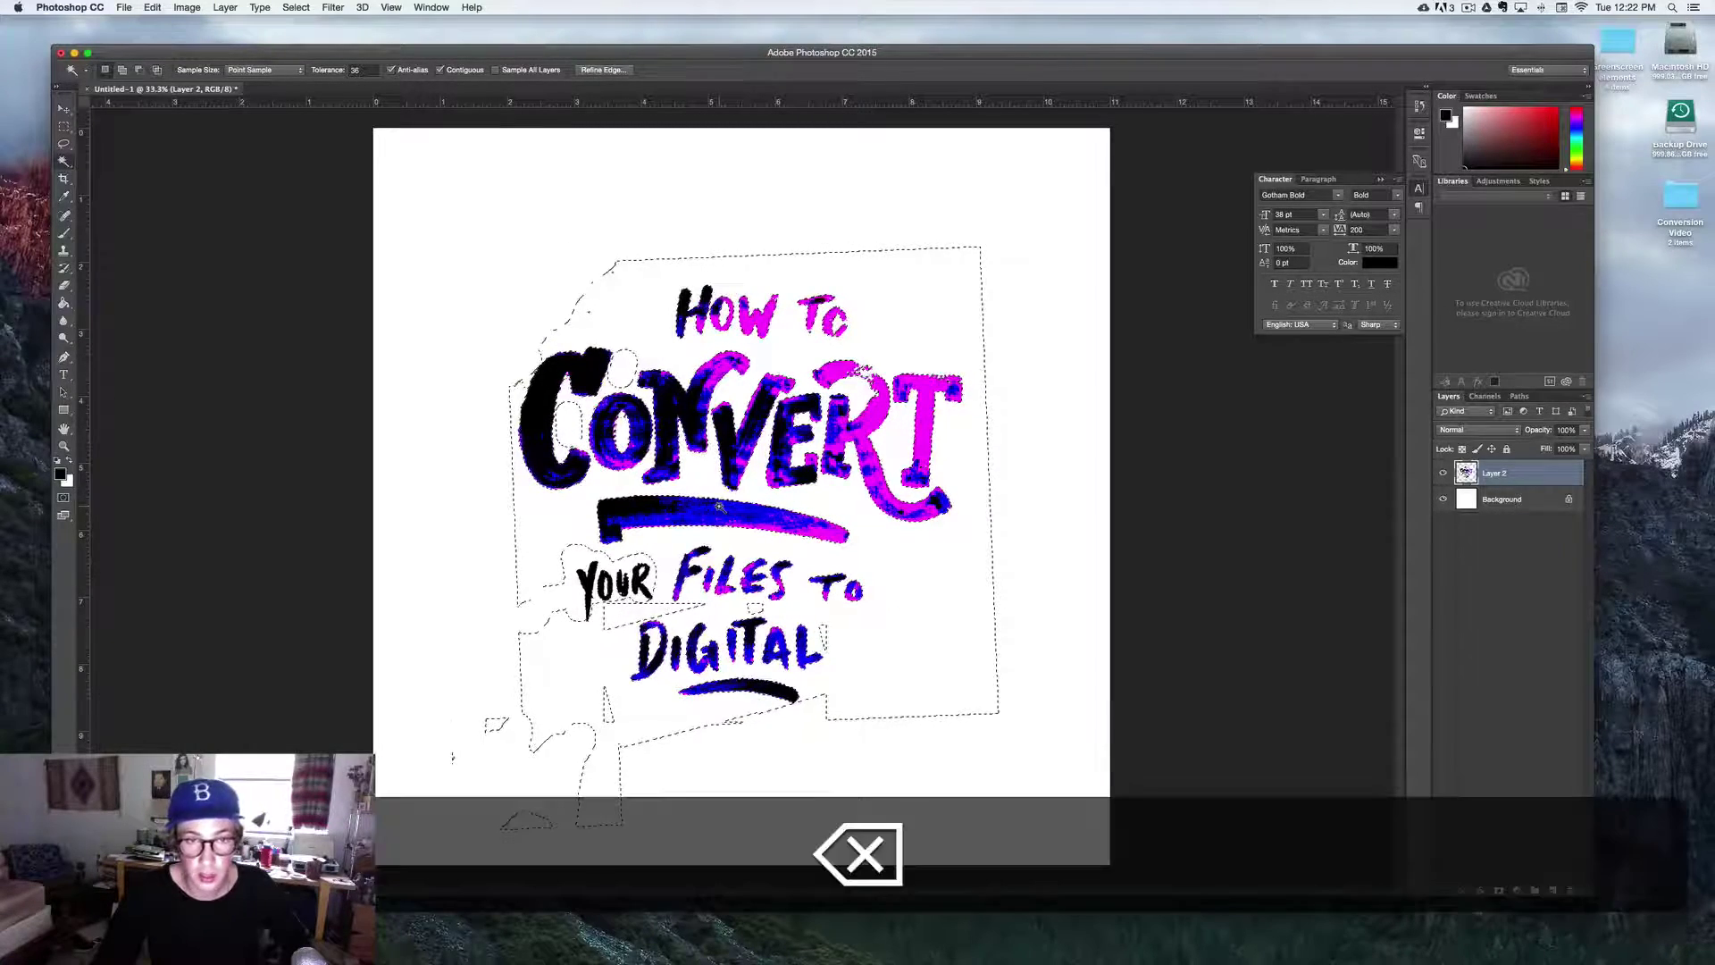
key("super+d")
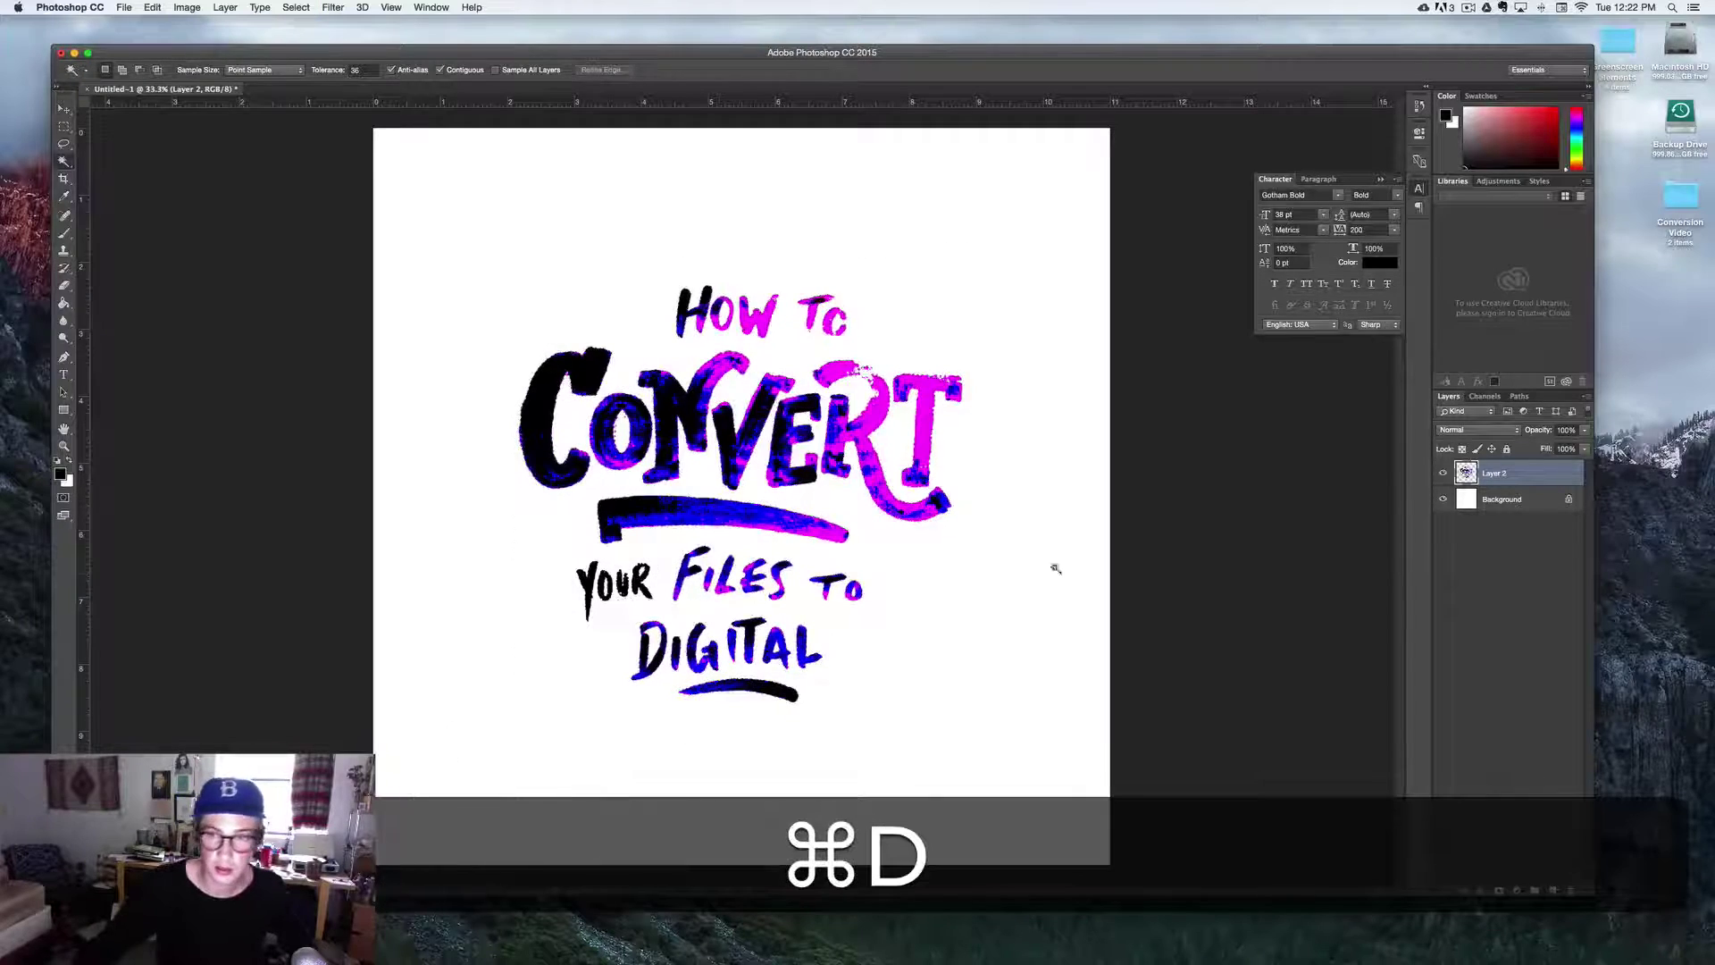
left_click(1445, 500)
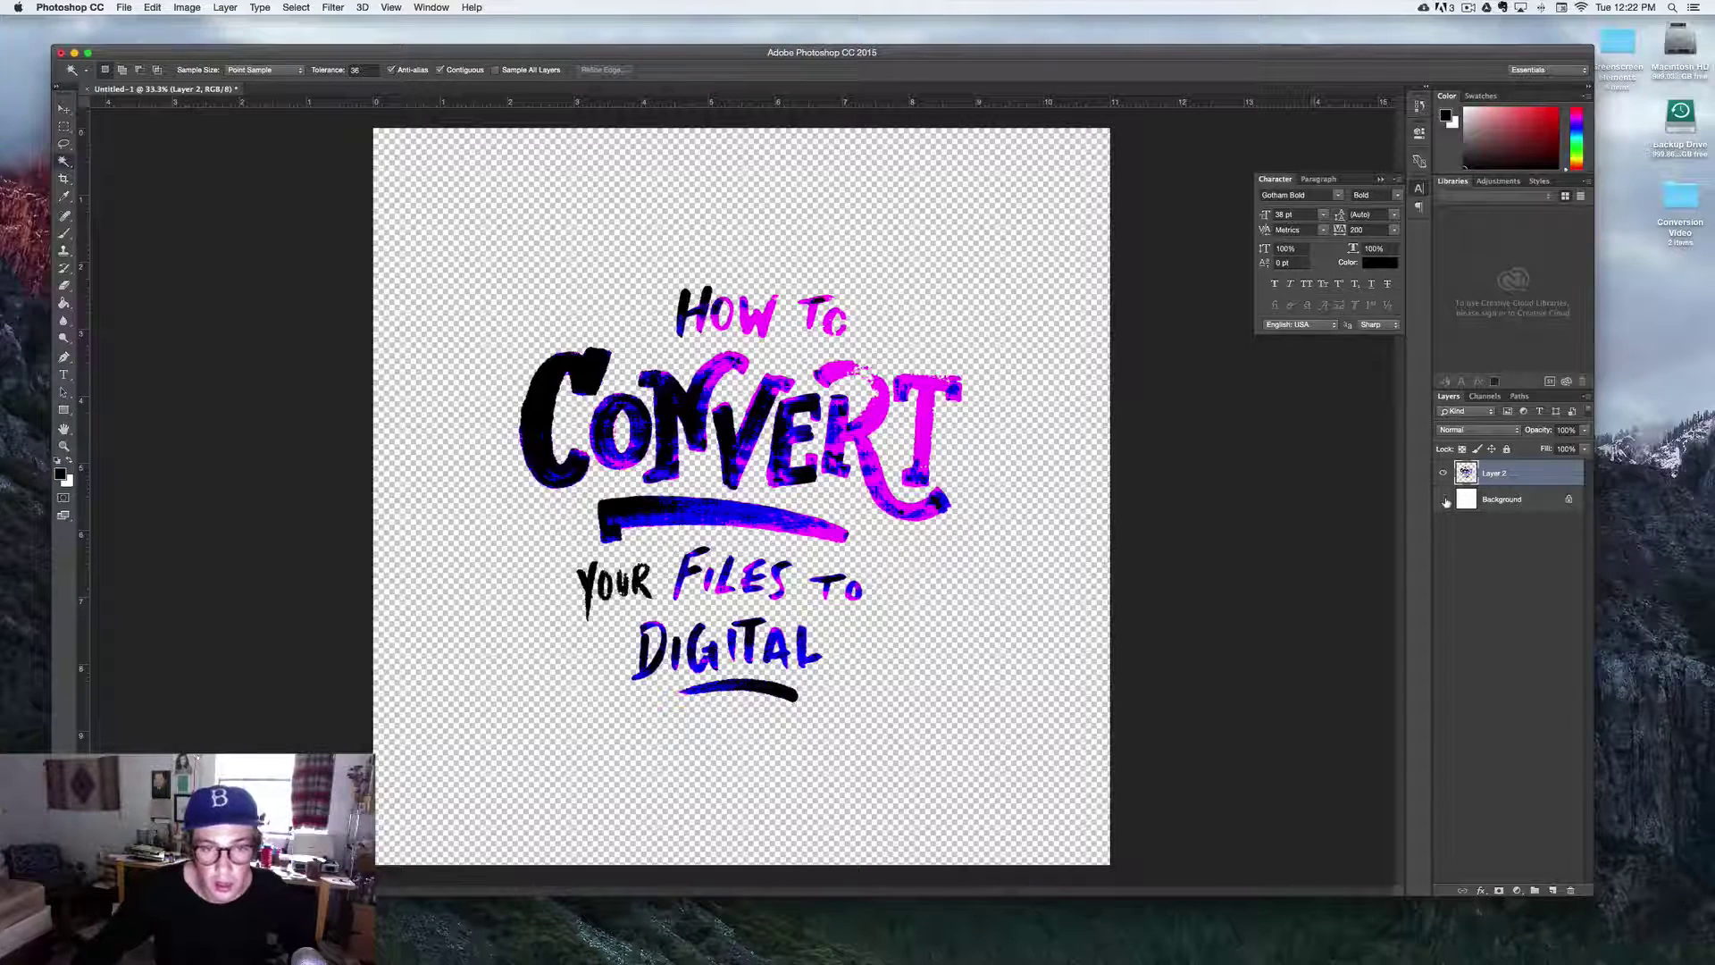
left_click(1444, 499)
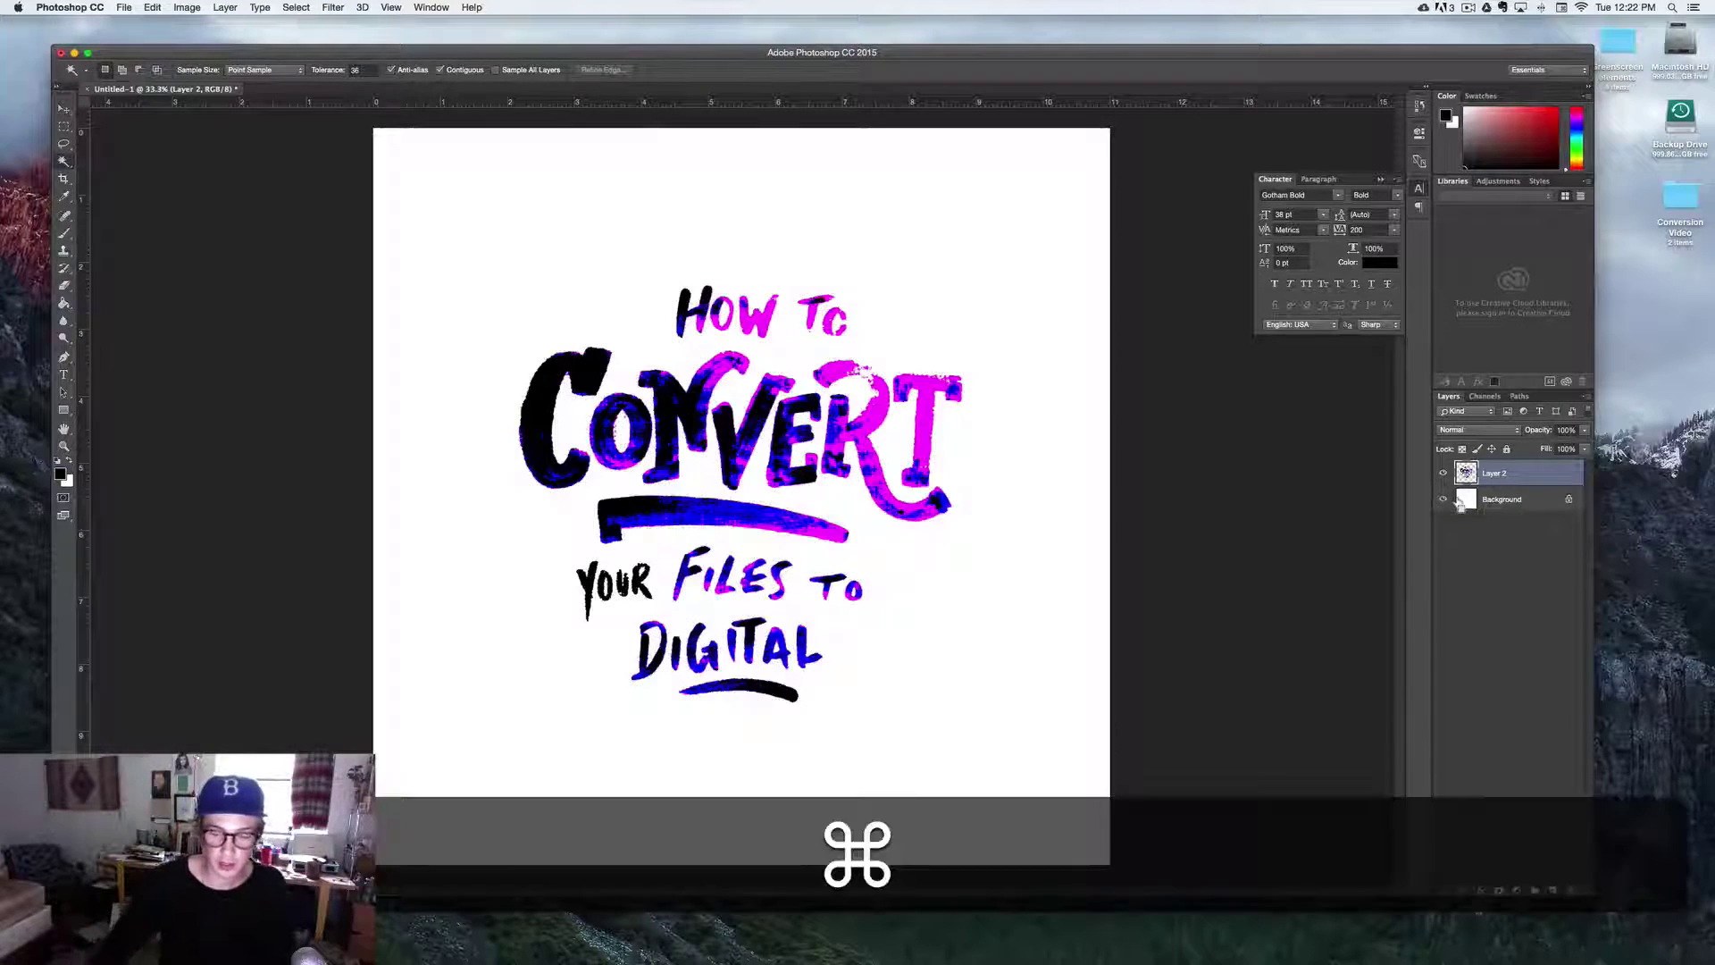
Turn the coloured lettering solid black by lowering Lightness in Hue/Saturation
key("super+equal")
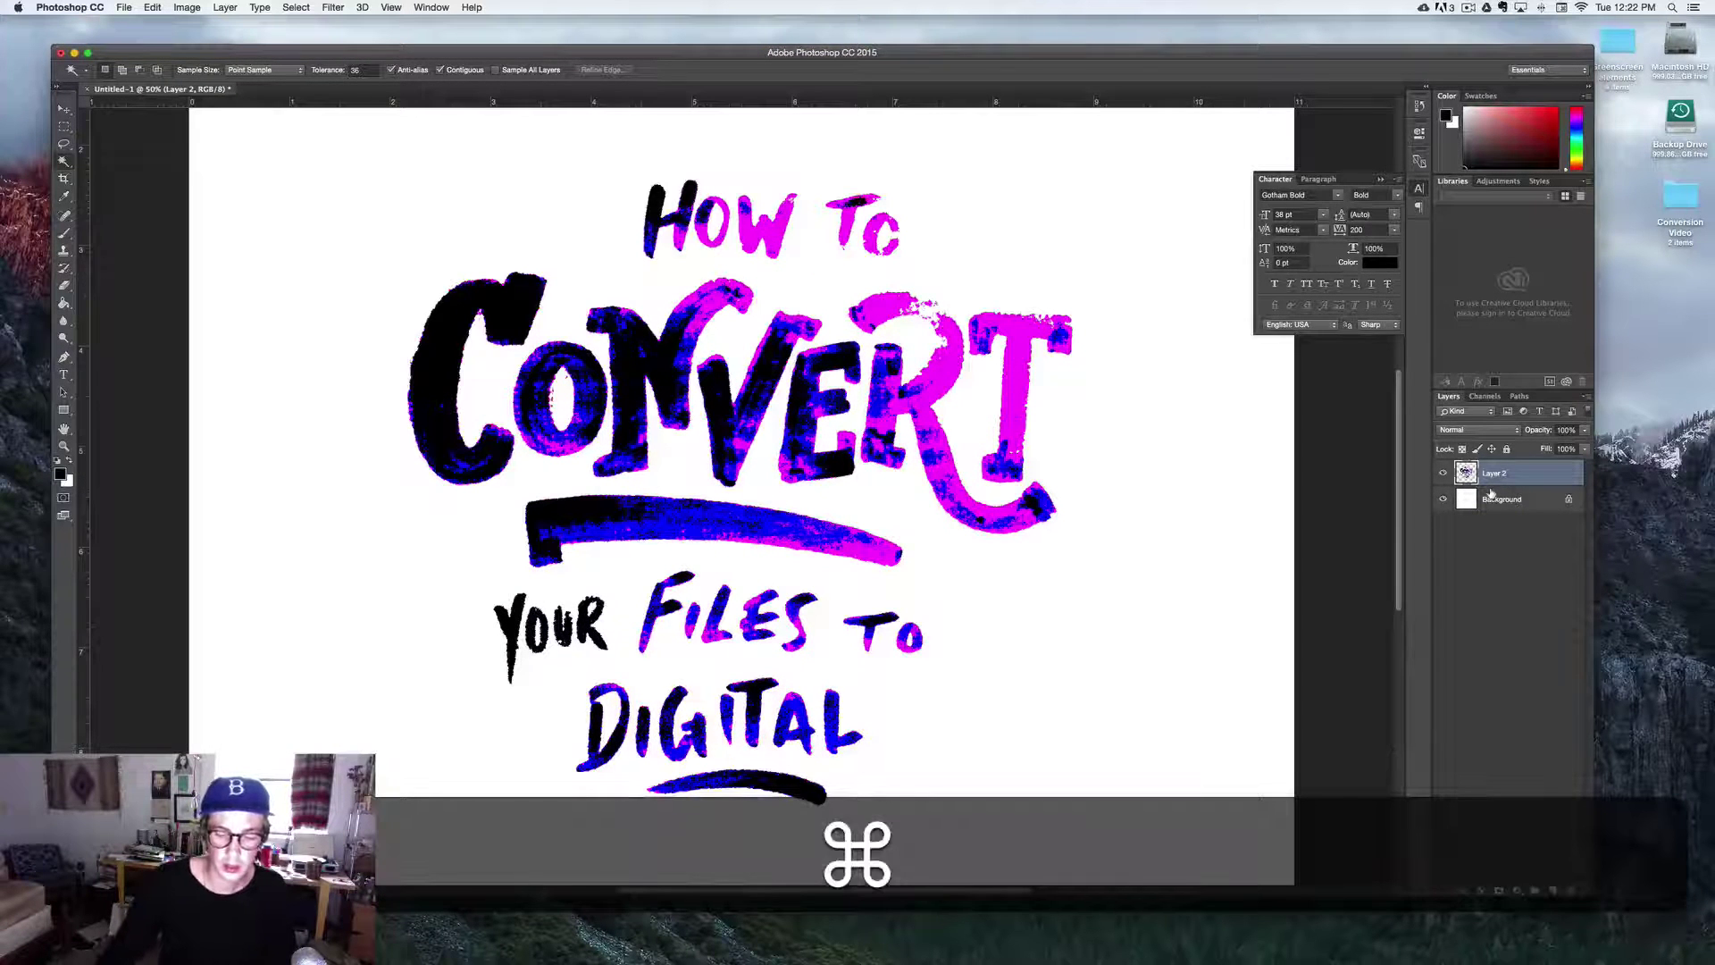
key("super+u")
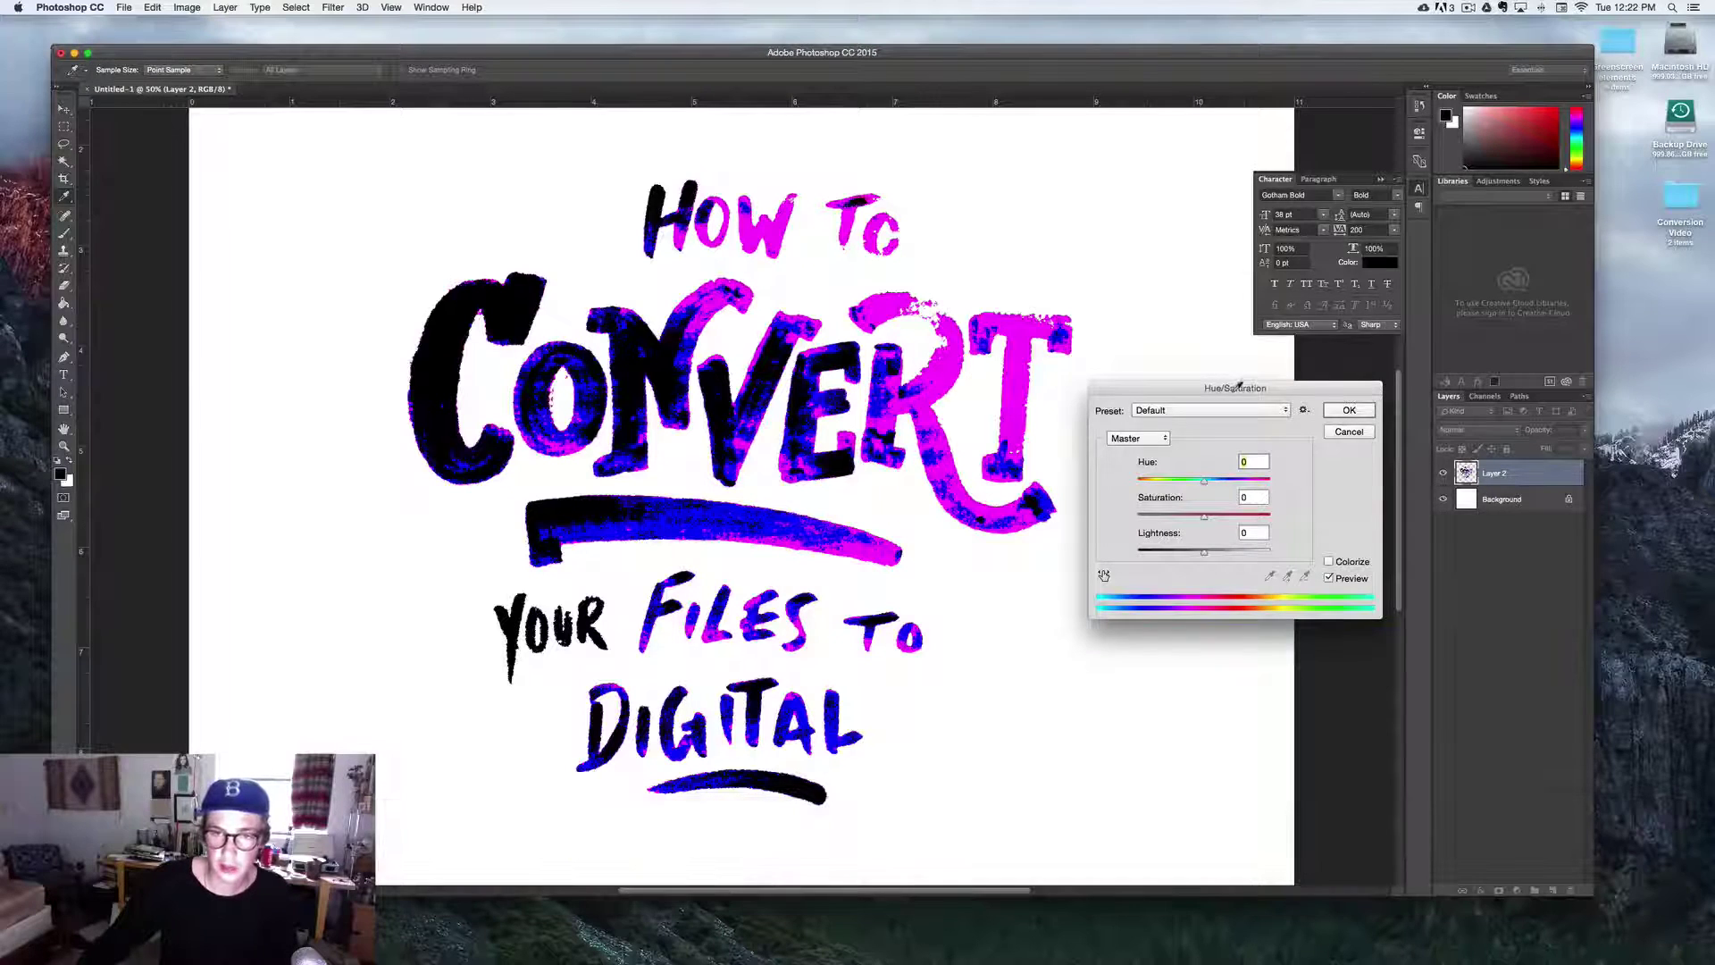
left_click_drag(1240, 381, 1253, 523)
left_click_drag(1217, 691, 1112, 713)
left_click(1357, 553)
Erase the stray black specks beside and above the C of "Convert"
key("w")
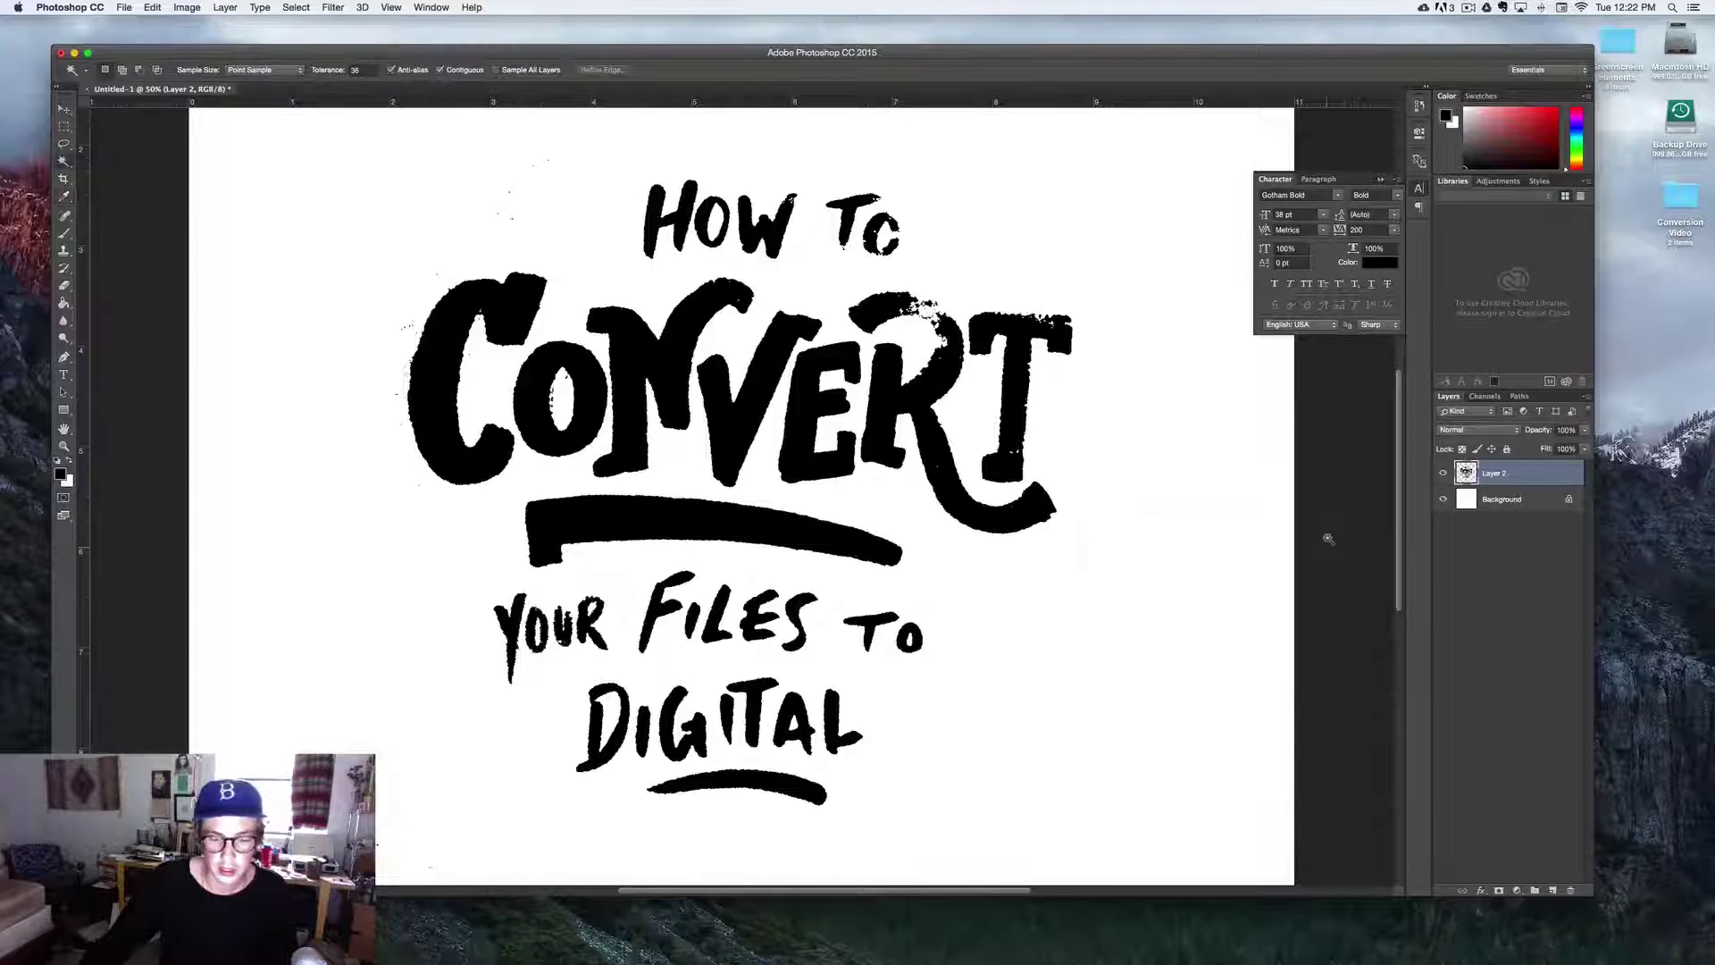
key("super+minus")
key("super+minus")
key("super+equal")
key("super+equal")
key("super+equal")
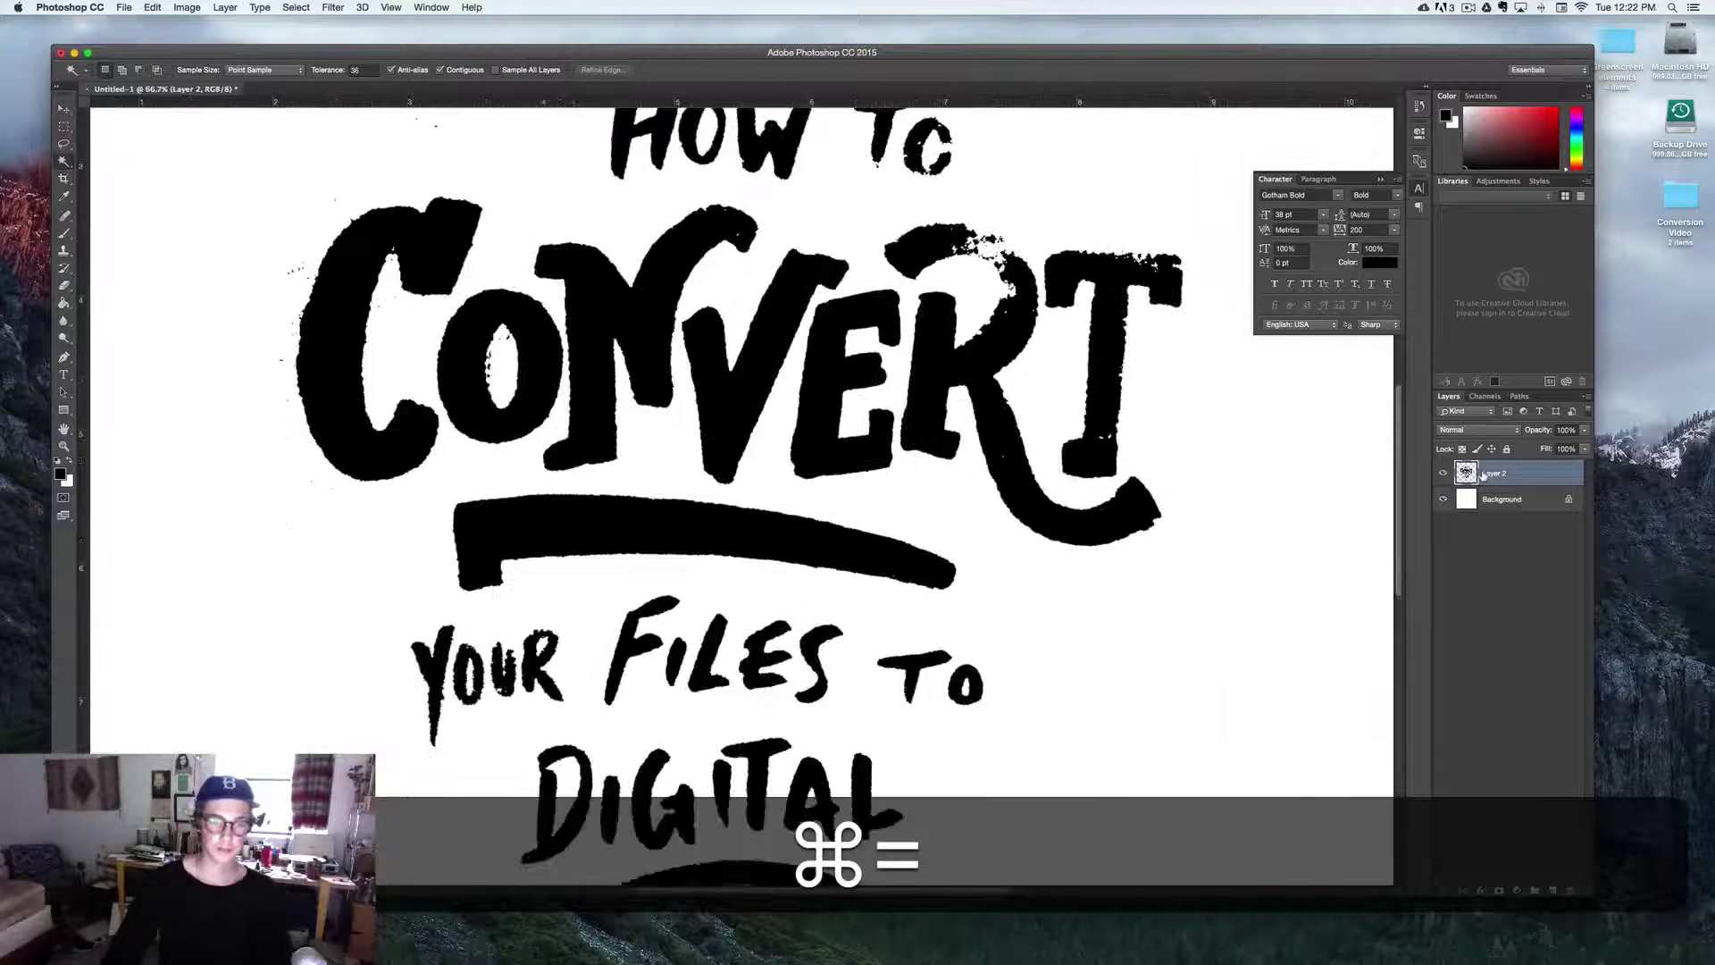
key("super+e")
key("e")
left_click_drag(282, 223, 268, 352)
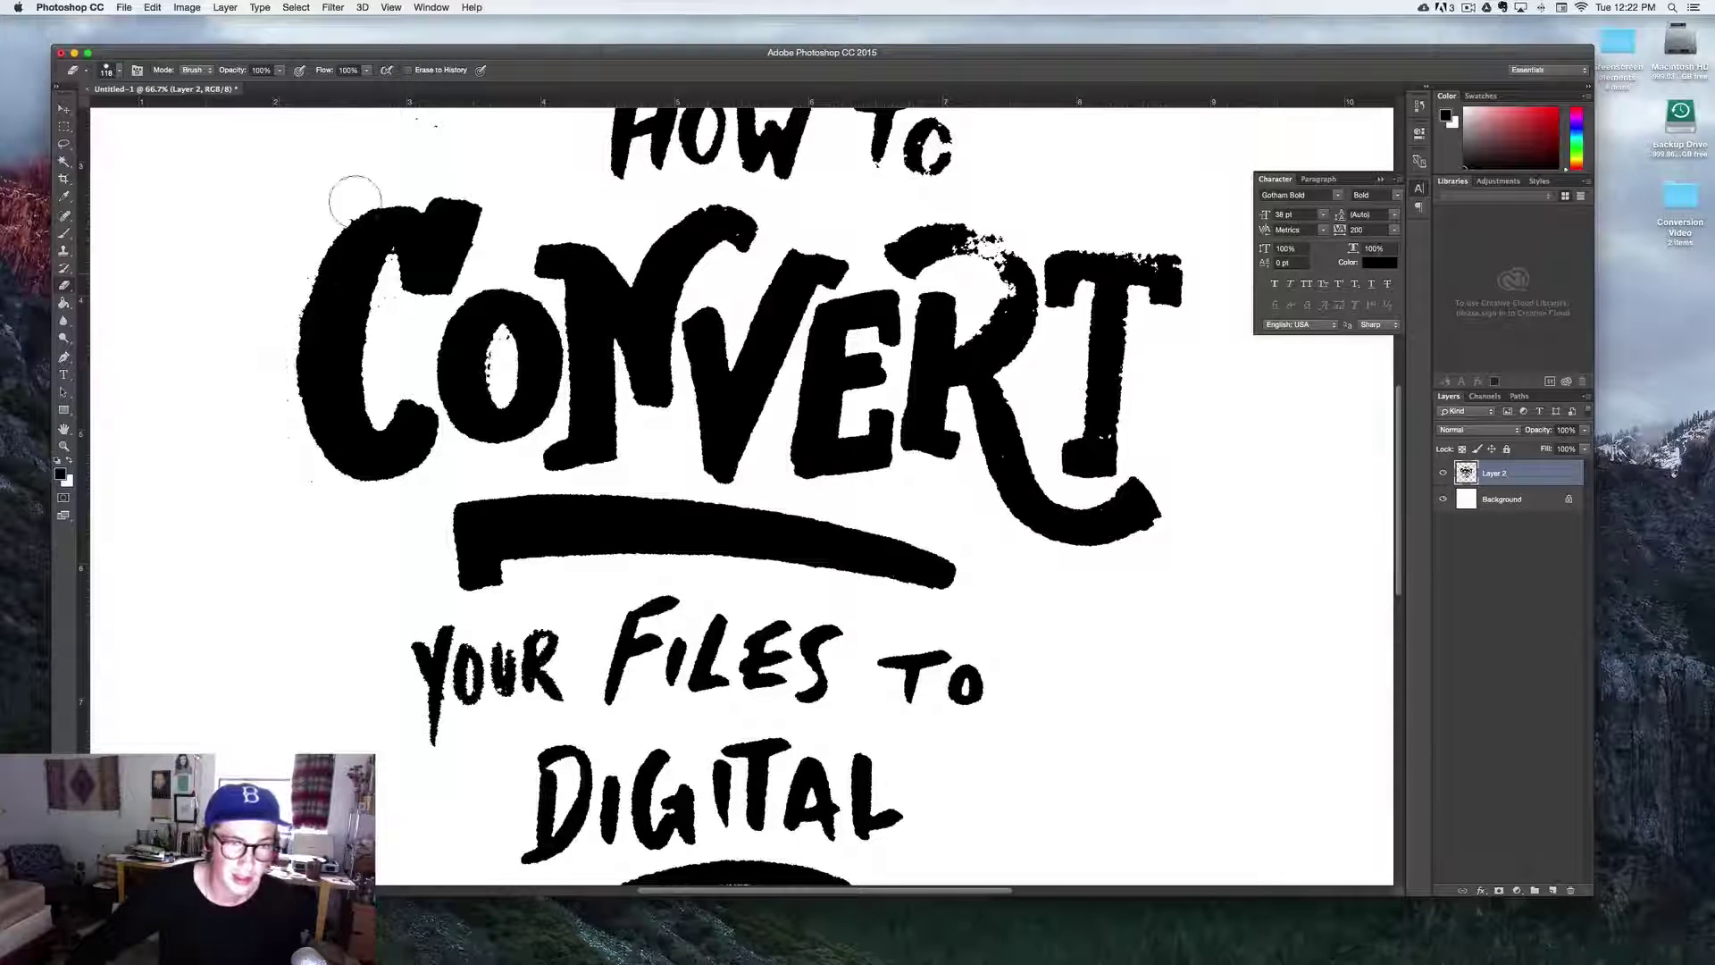
scroll(348, 201, "up", 5)
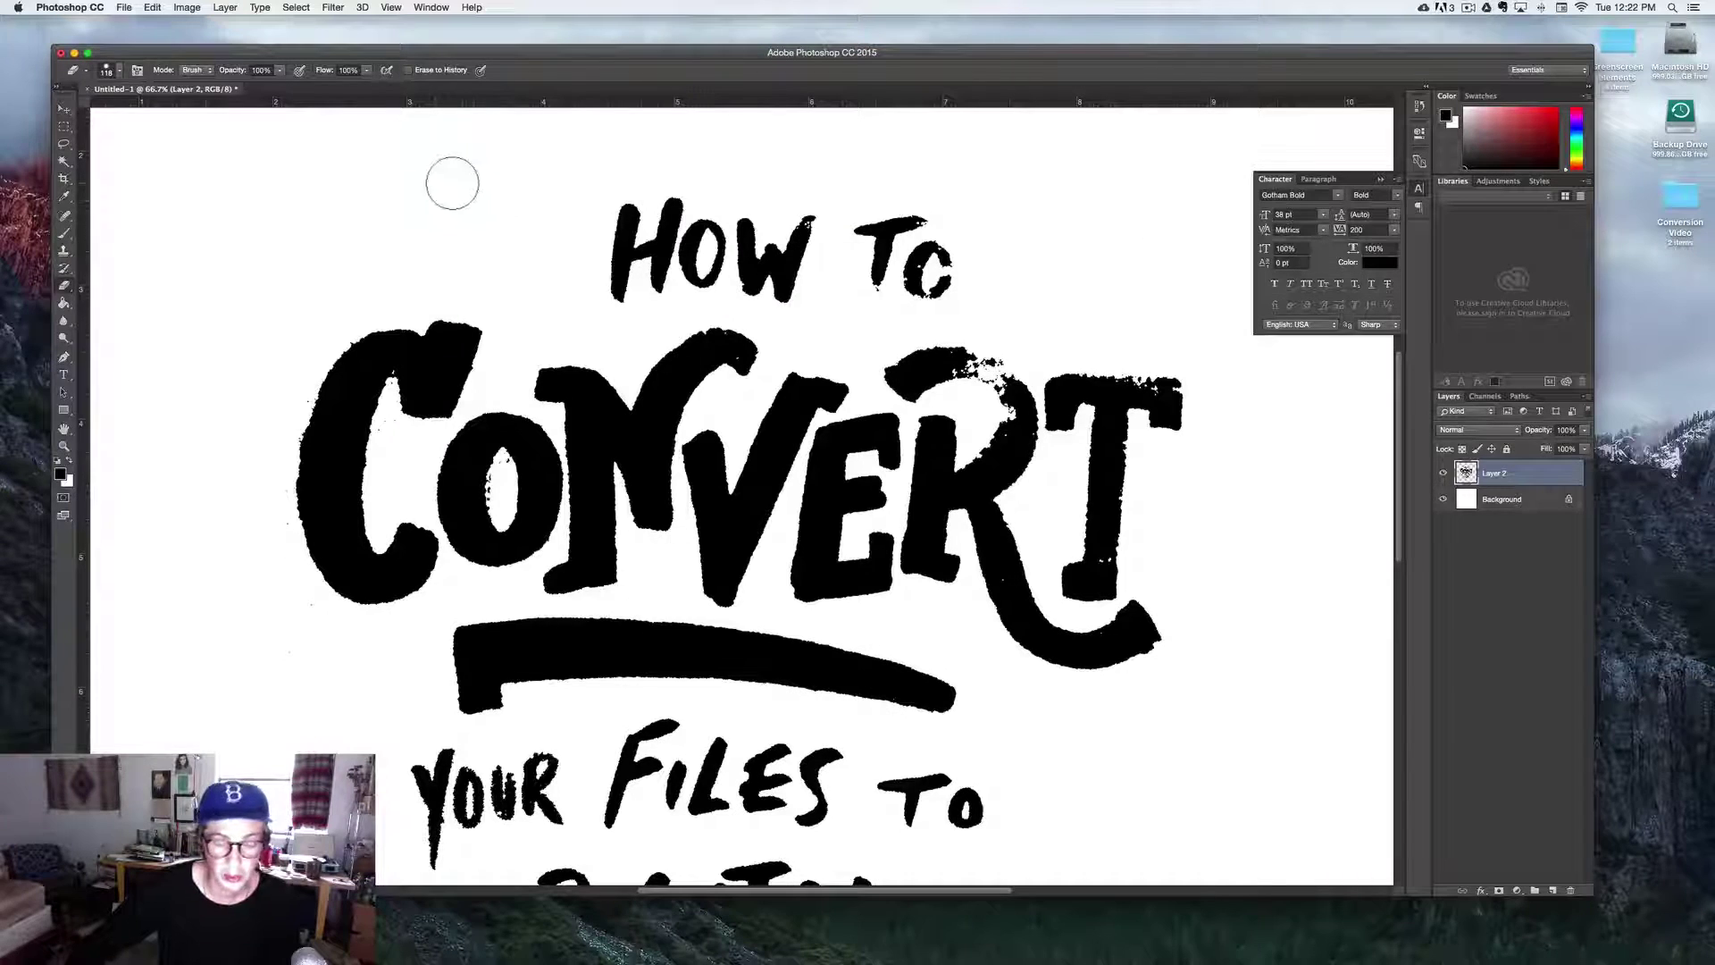
Paint over the worn gaps in the upper curve of the R in "Convert" with a black brush
key("b")
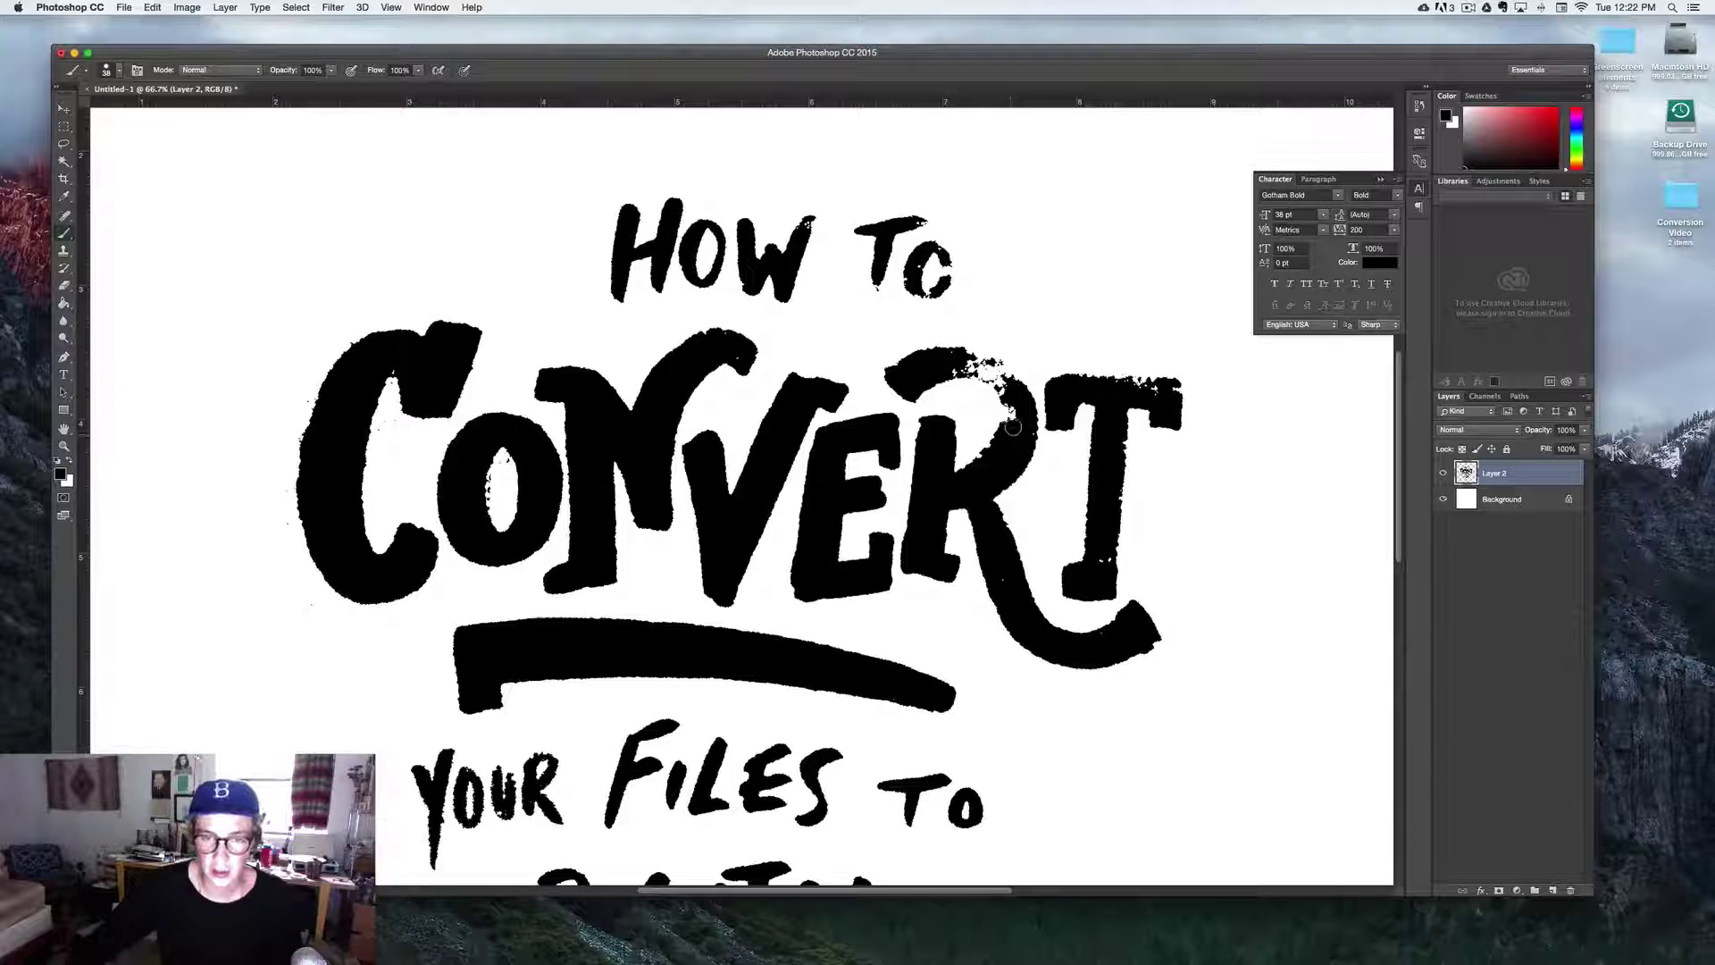
mouse_move(987, 370)
left_mouse_down()
mouse_move(947, 359)
mouse_move(1006, 376)
left_mouse_up()
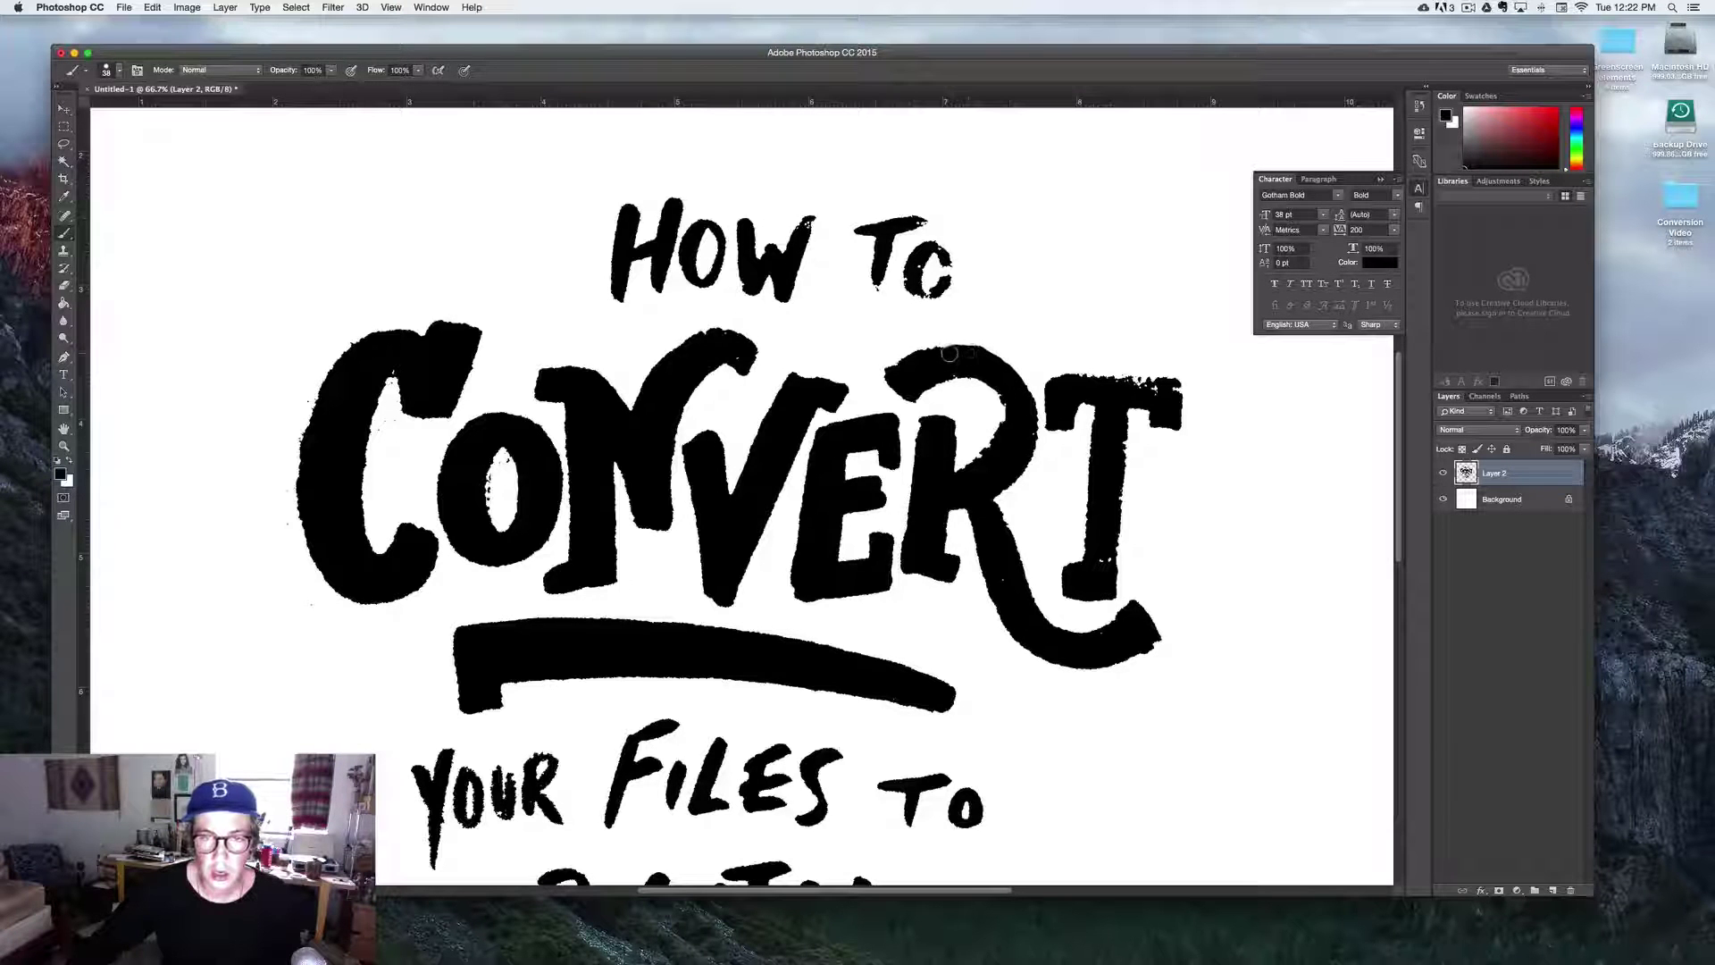
key("super+minus")
key("super+minus")
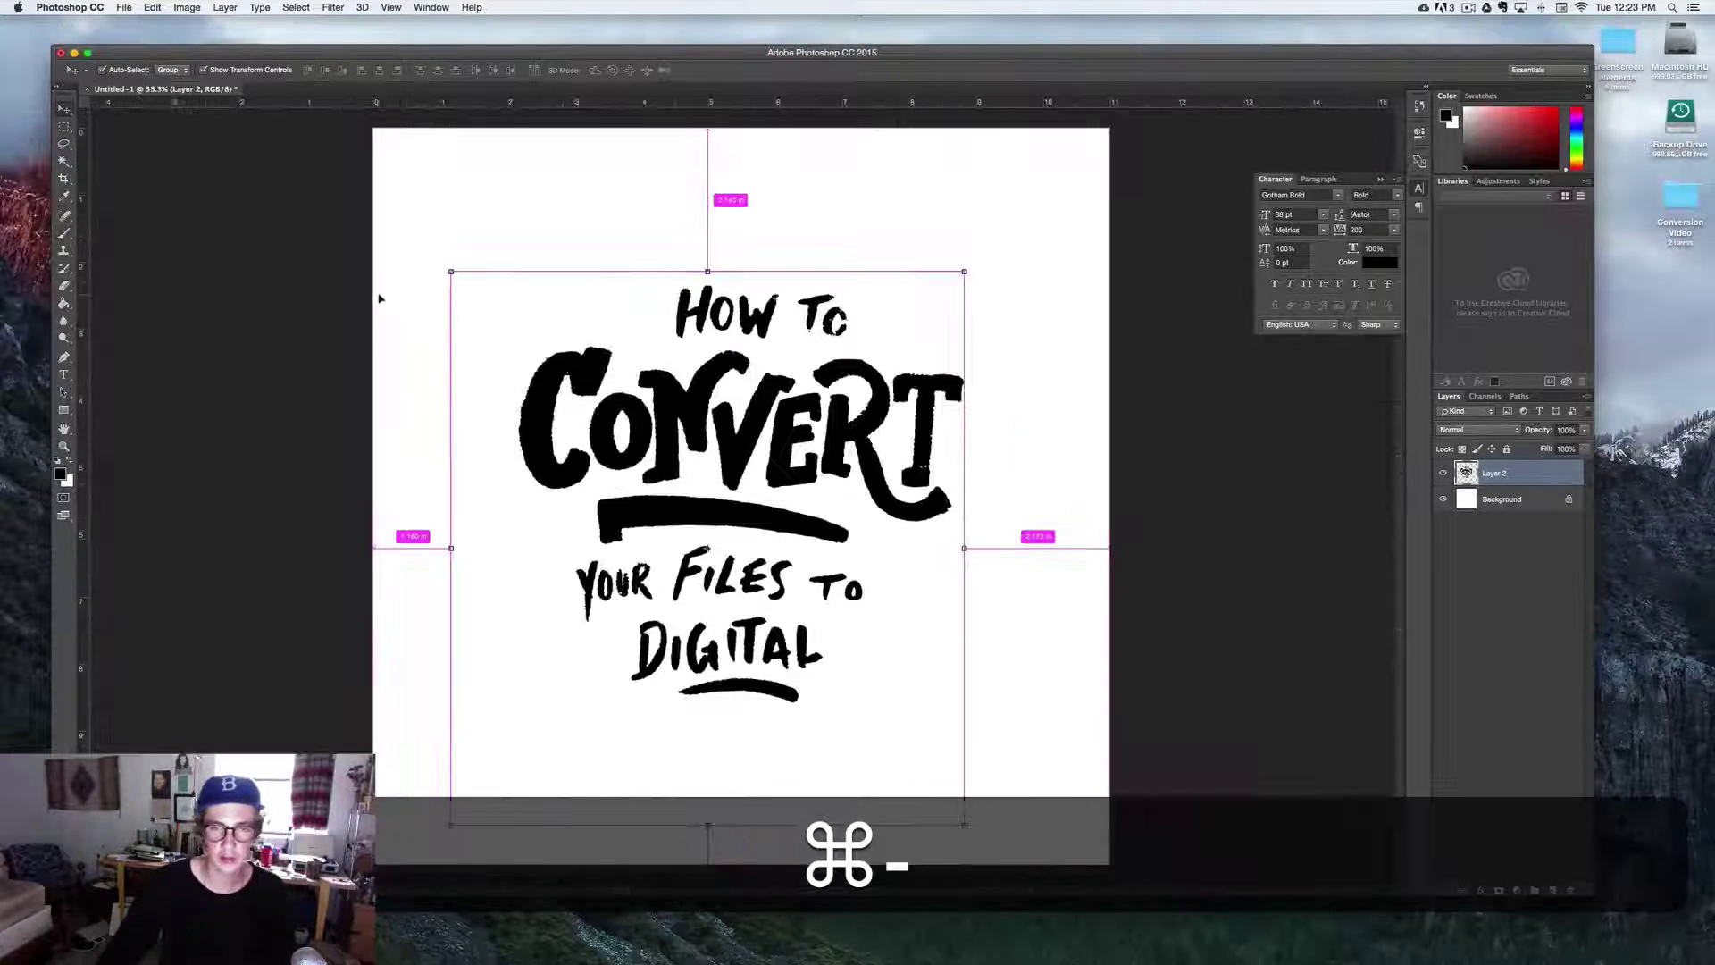
Scale the whole lettering layer to 127.26% and nudge it left and down to centre the artwork on the canvas
key("super+equal")
key("super+minus")
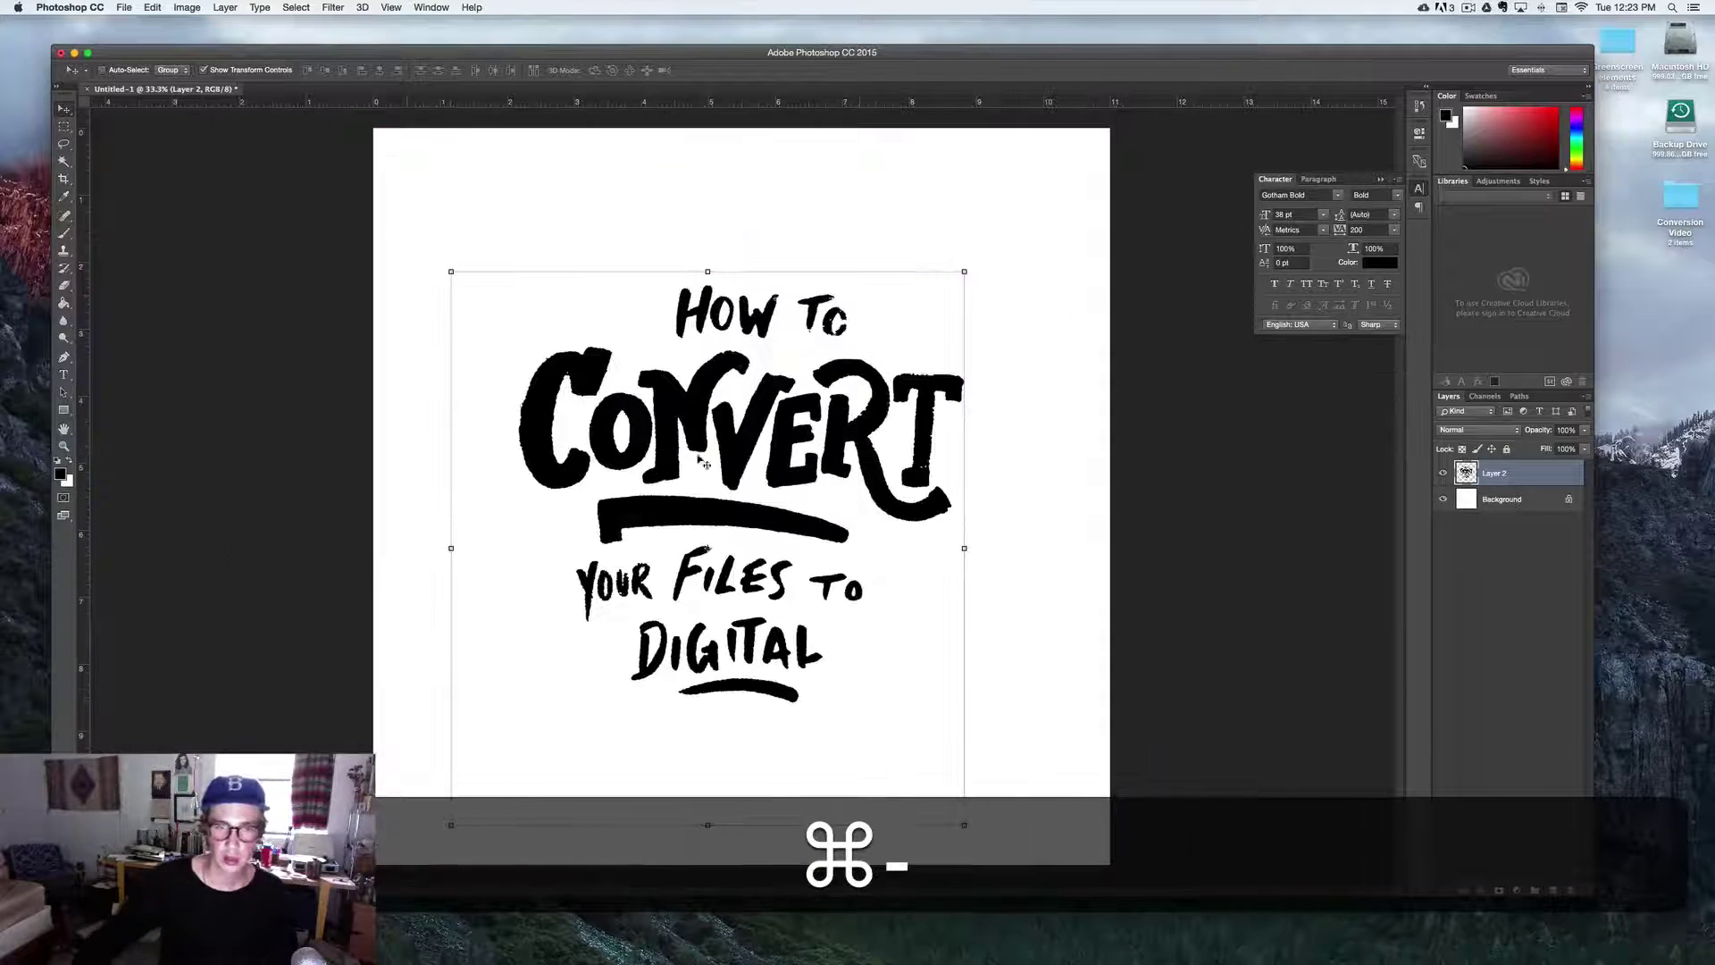
left_click_drag(964, 824, 1024, 918)
key("Left")
key("Left")
key("Left")
key("Left")
key("Left")
key("Left")
key("Left")
key("Left")
key("Left")
key("Left")
key("Left")
key("Left")
key("Left")
key("Left")
key("Left")
key("Left")
key("Left")
key("Left")
key("Left")
key("Left")
key("Left")
key("Left")
key("Left")
key("Left")
key("Left")
key("Left")
key("Left")
key("Left")
key("Left")
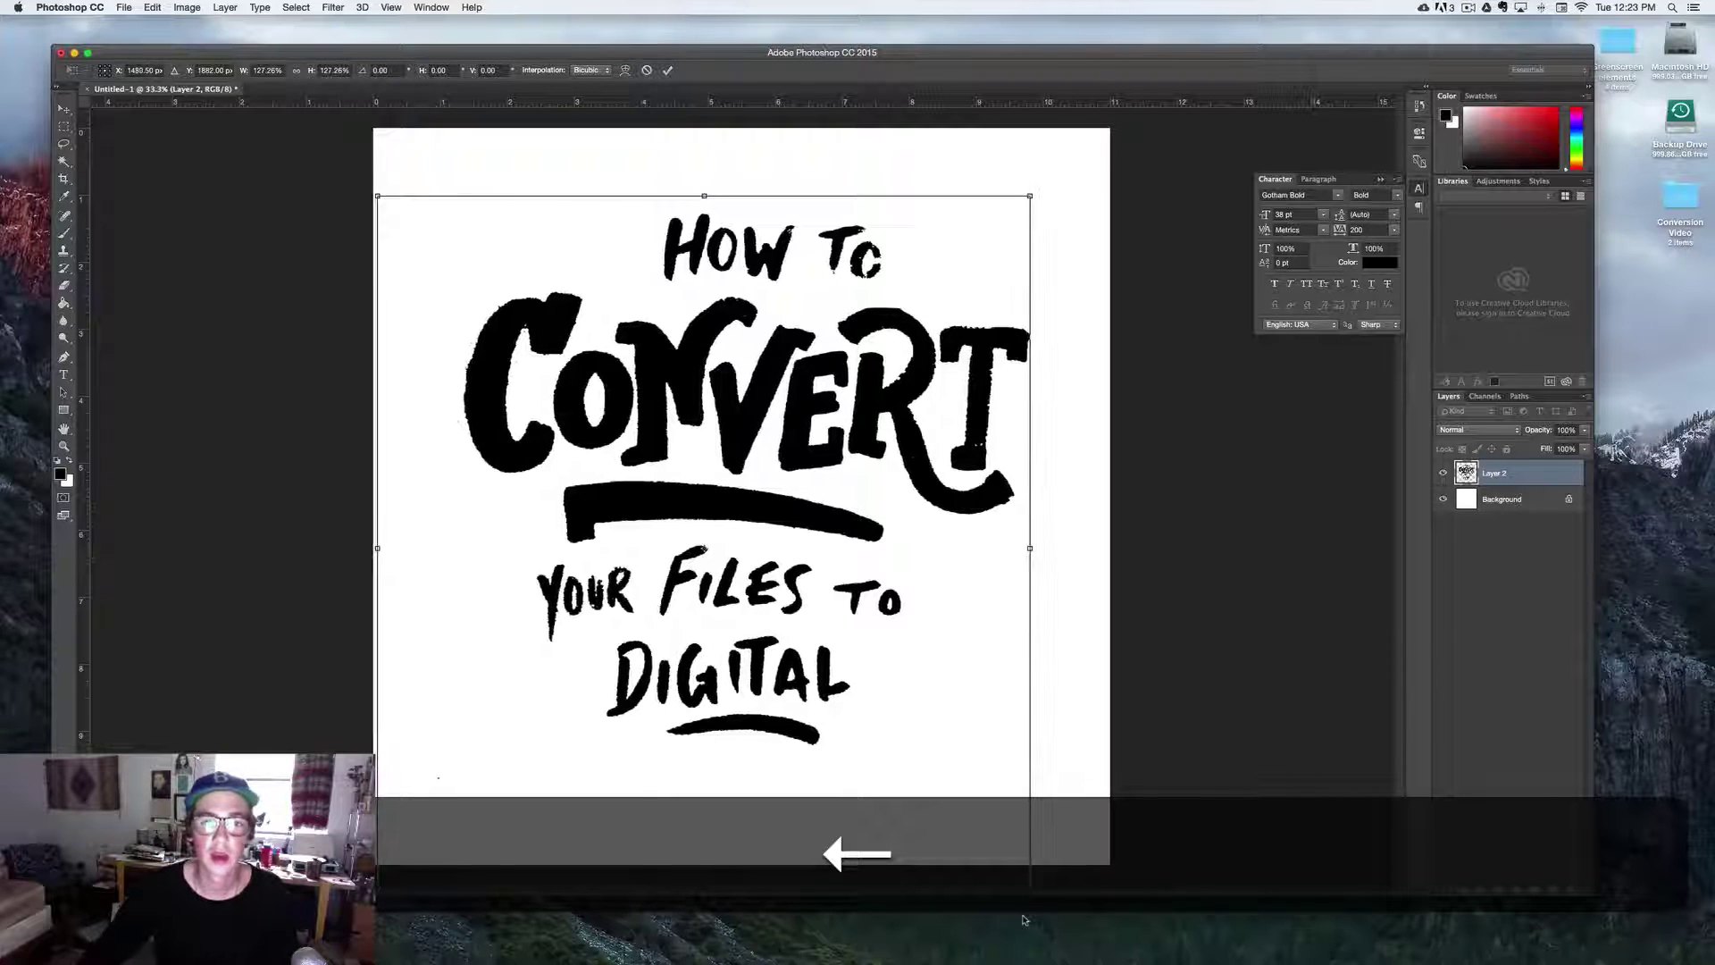
key("shift+Down")
key("shift+Down")
key("shift+Down")
key("shift+Left")
key("shift+Left")
key("shift+Down")
key("shift+Down")
key("shift+Down")
key("shift+Left")
key("shift+Left")
key("shift+Down")
key("shift+Down")
key("shift+Down")
key("shift+Down")
key("shift+Down")
key("shift+Down")
key("shift+Down")
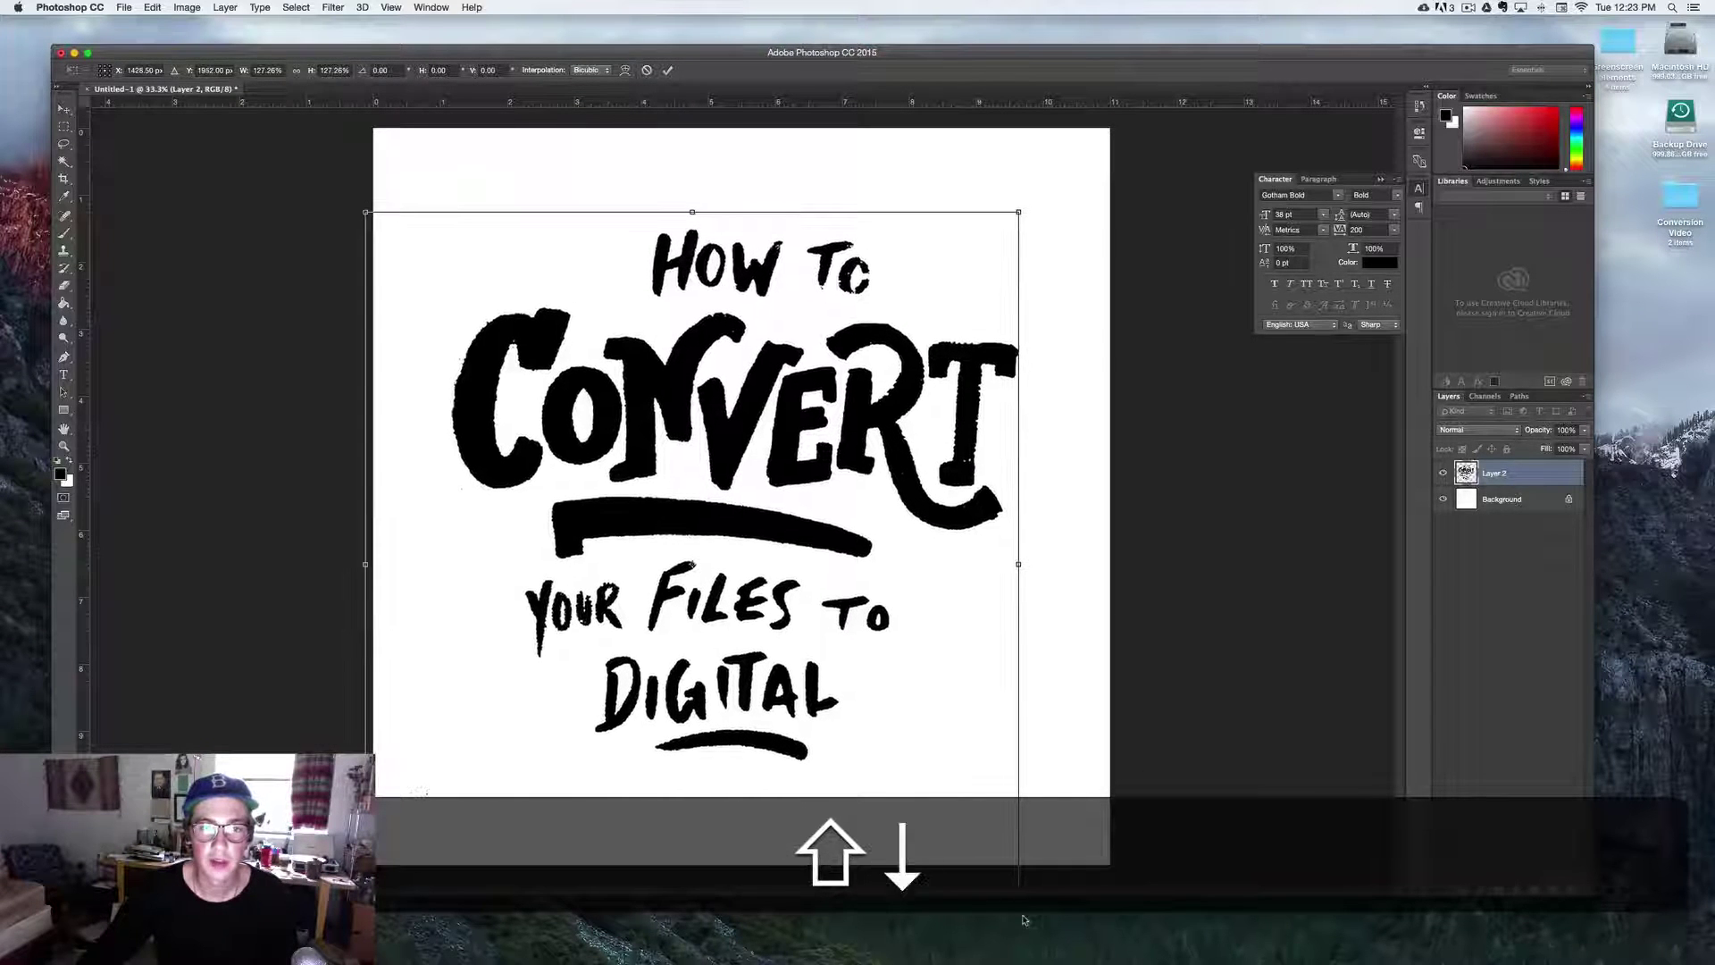
key("Return")
Invert both the lettering layer and the background to get white lettering on black, and preview the artwork full screen
key("super+i")
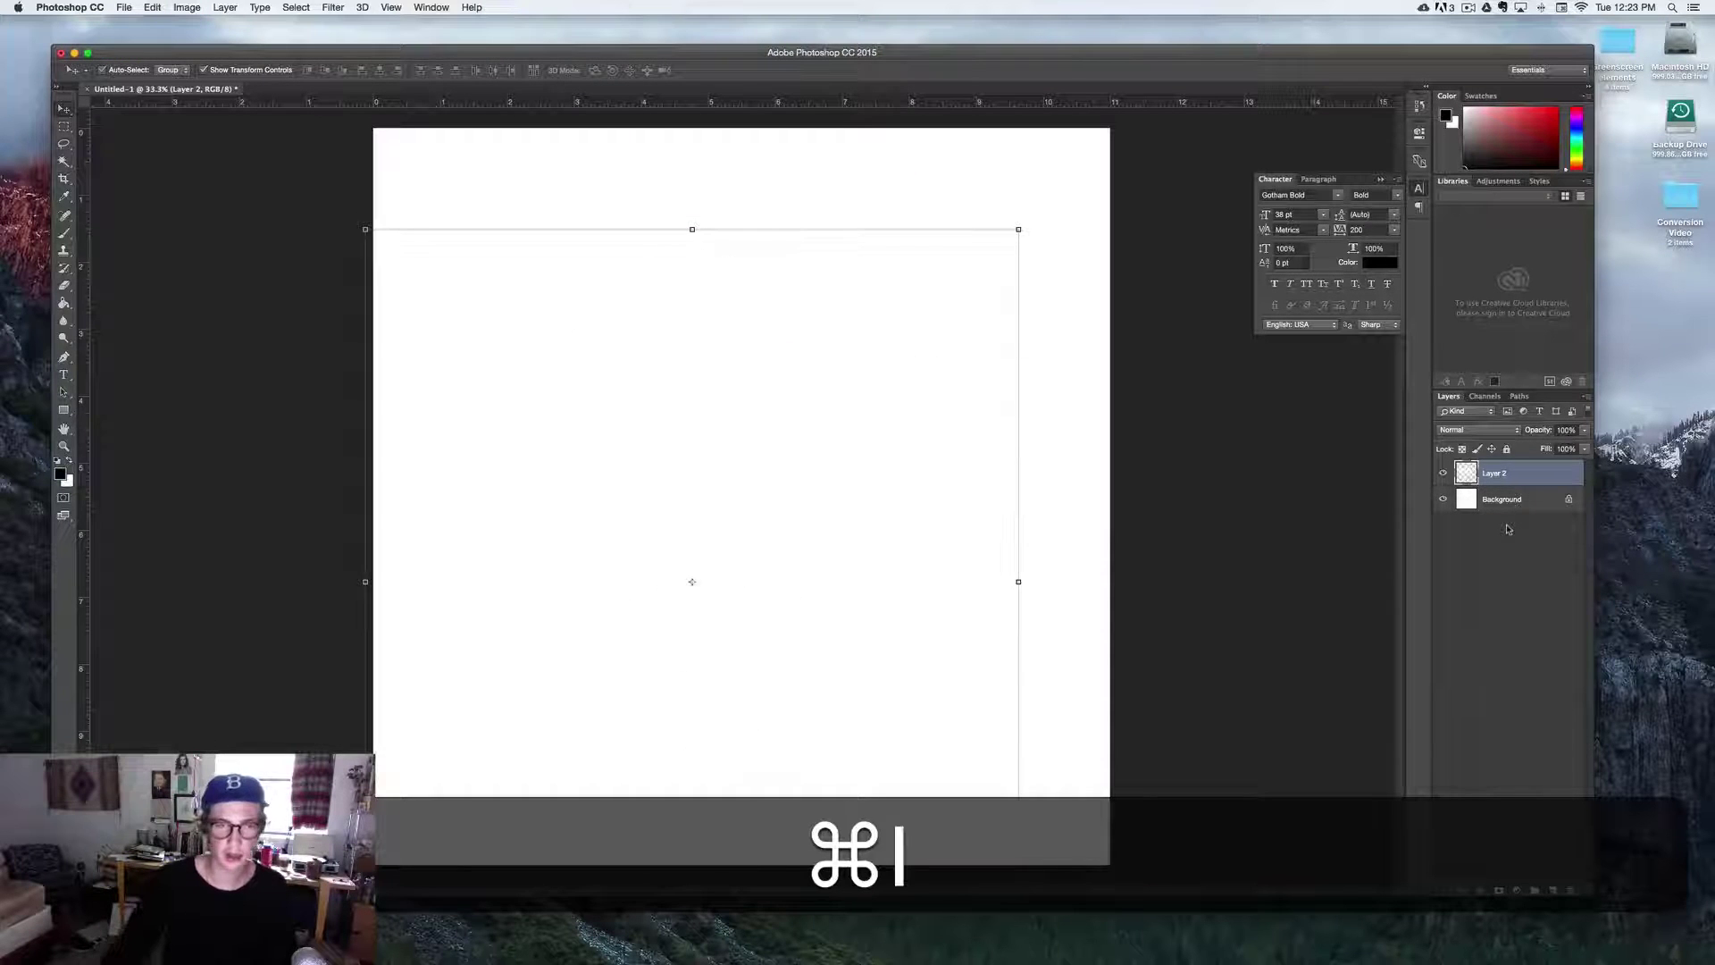
left_click(1523, 500)
key("super+i")
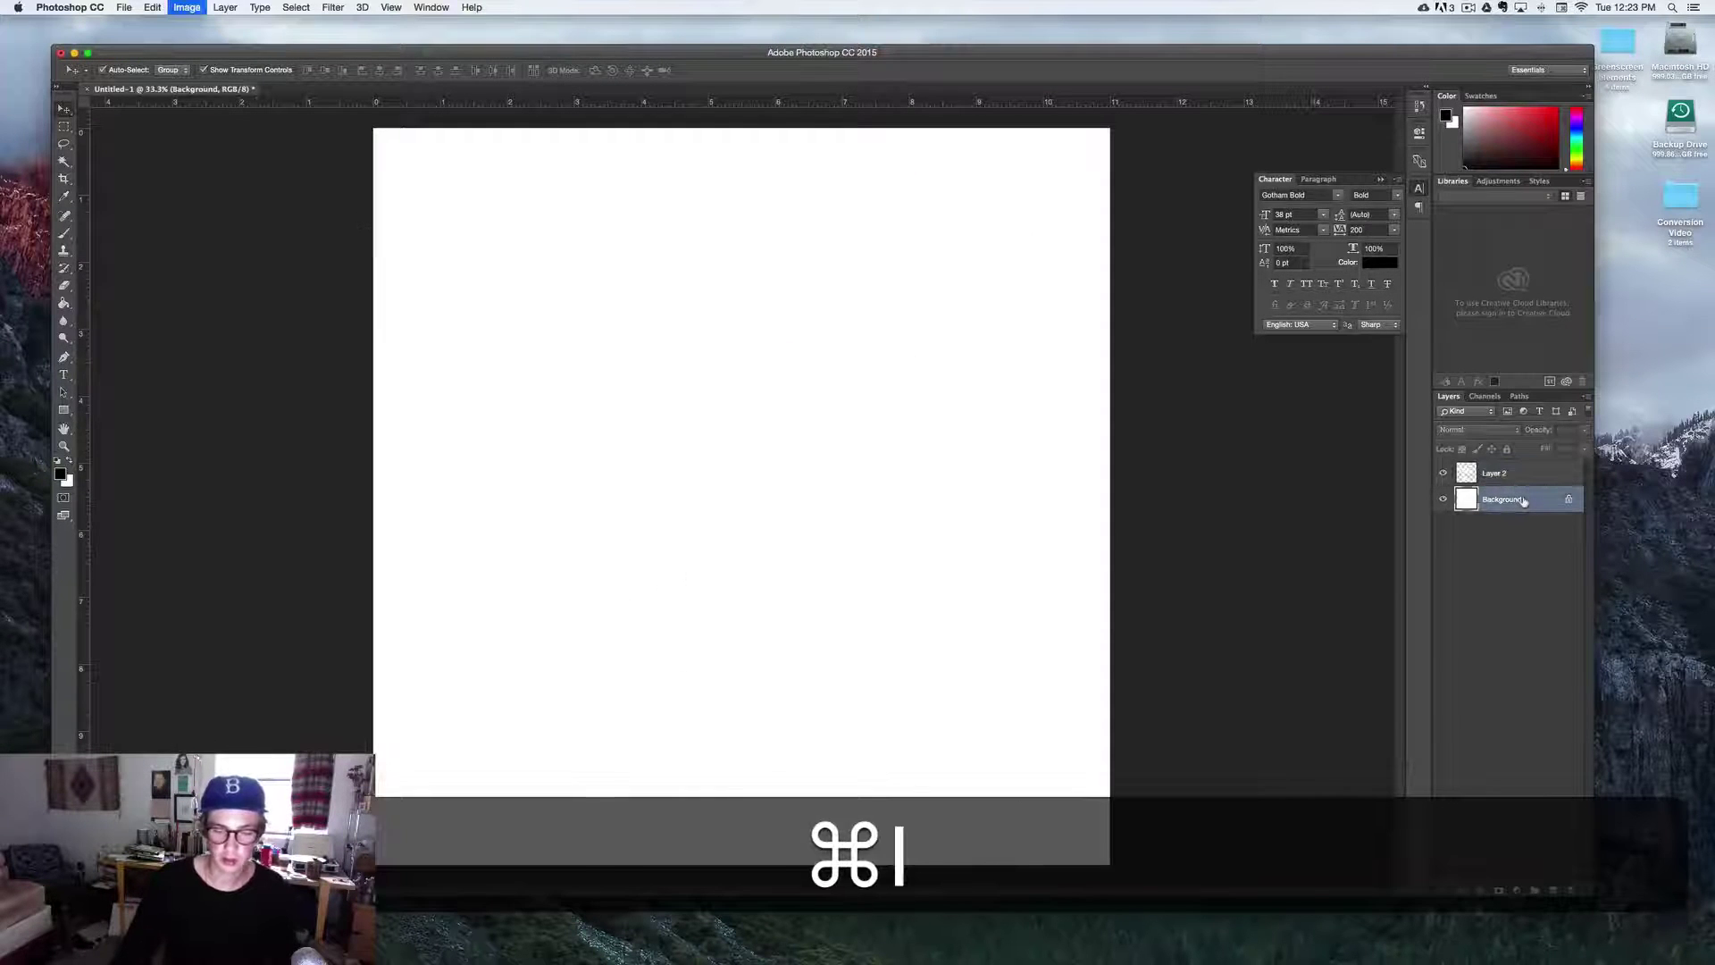
key("f")
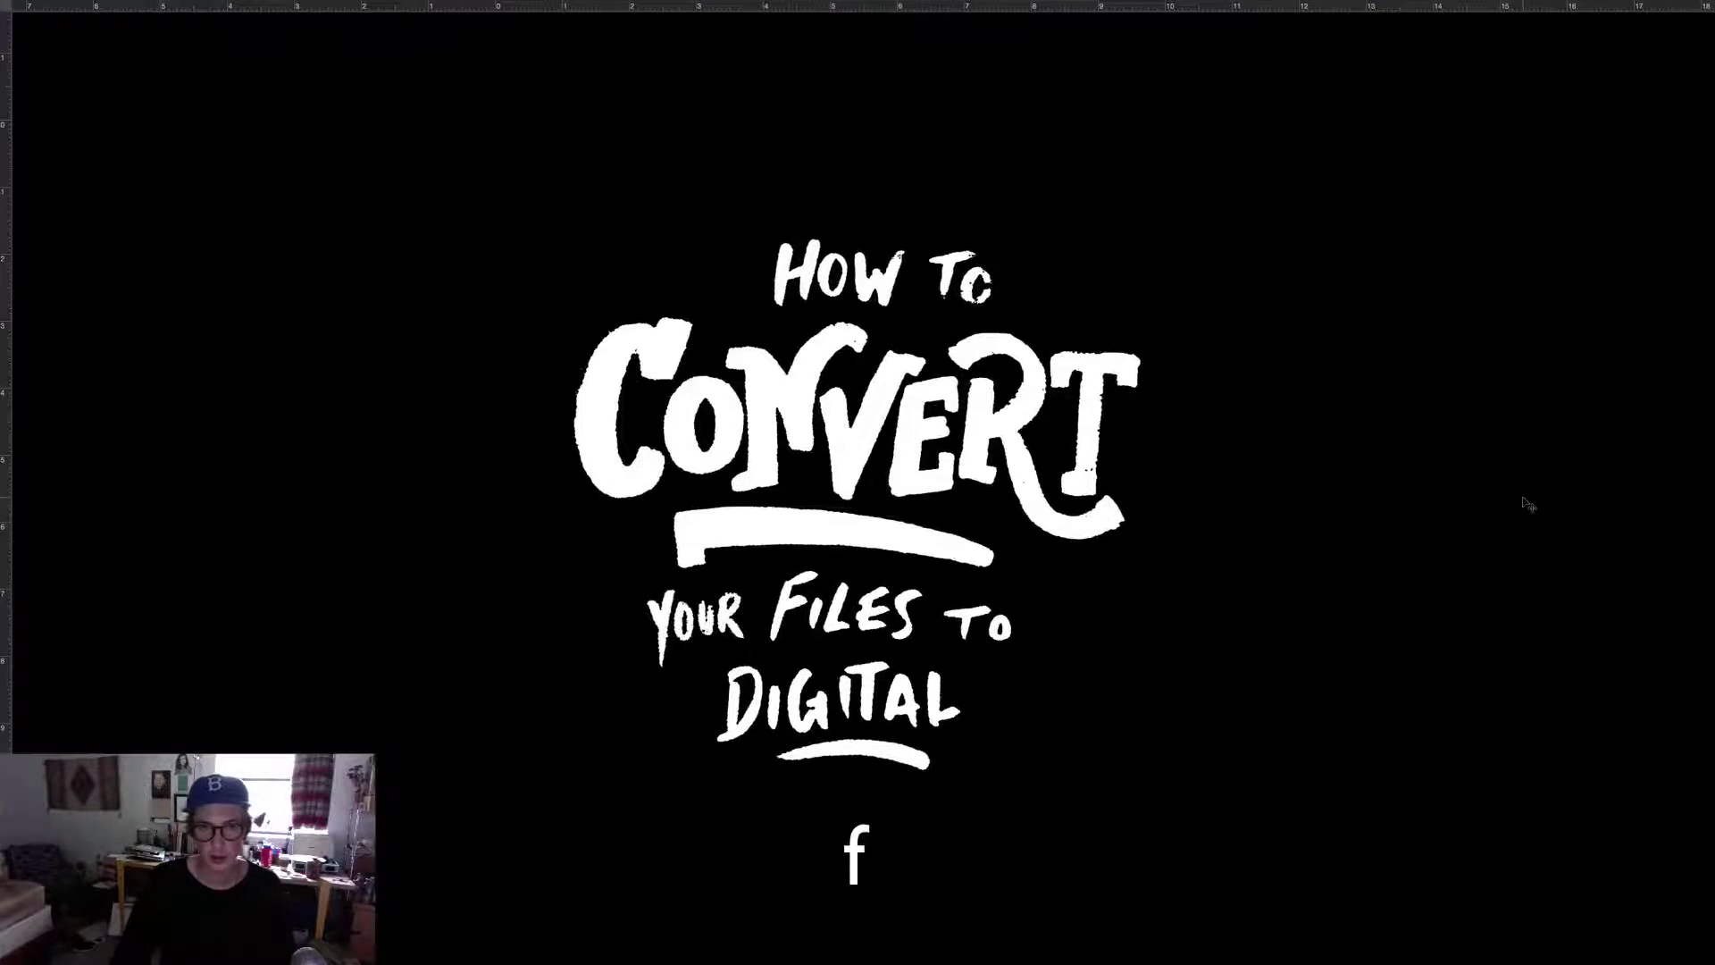
scroll(1421, 491, "right", 3)
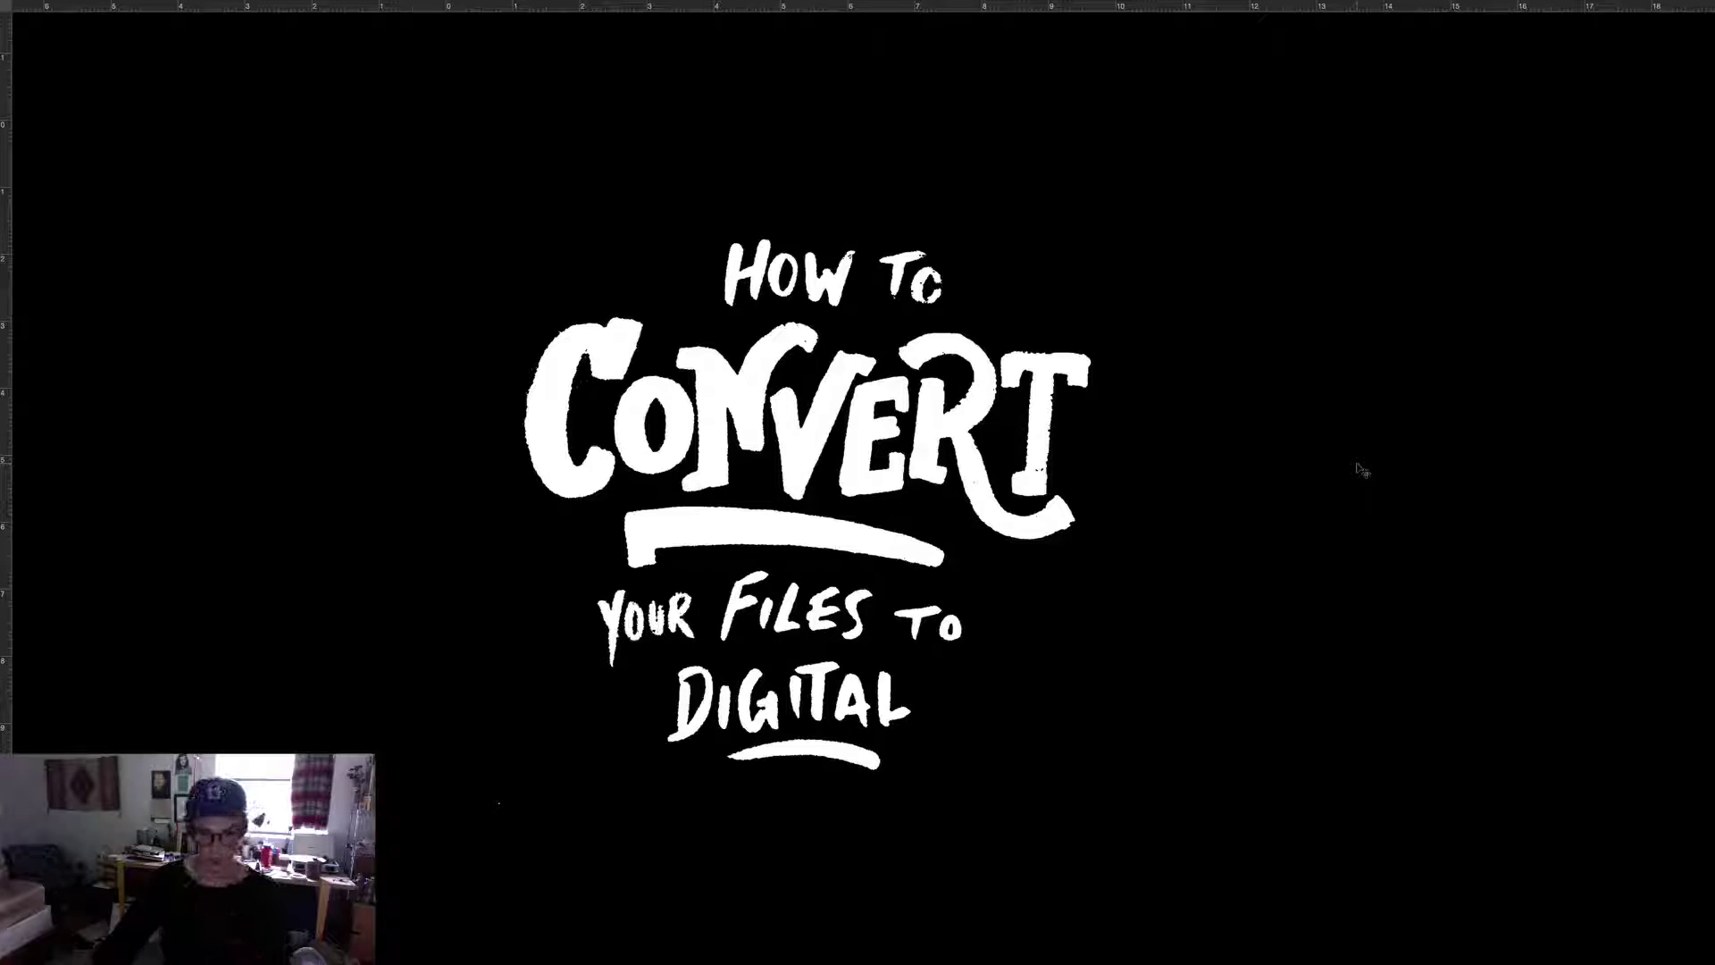
key("f")
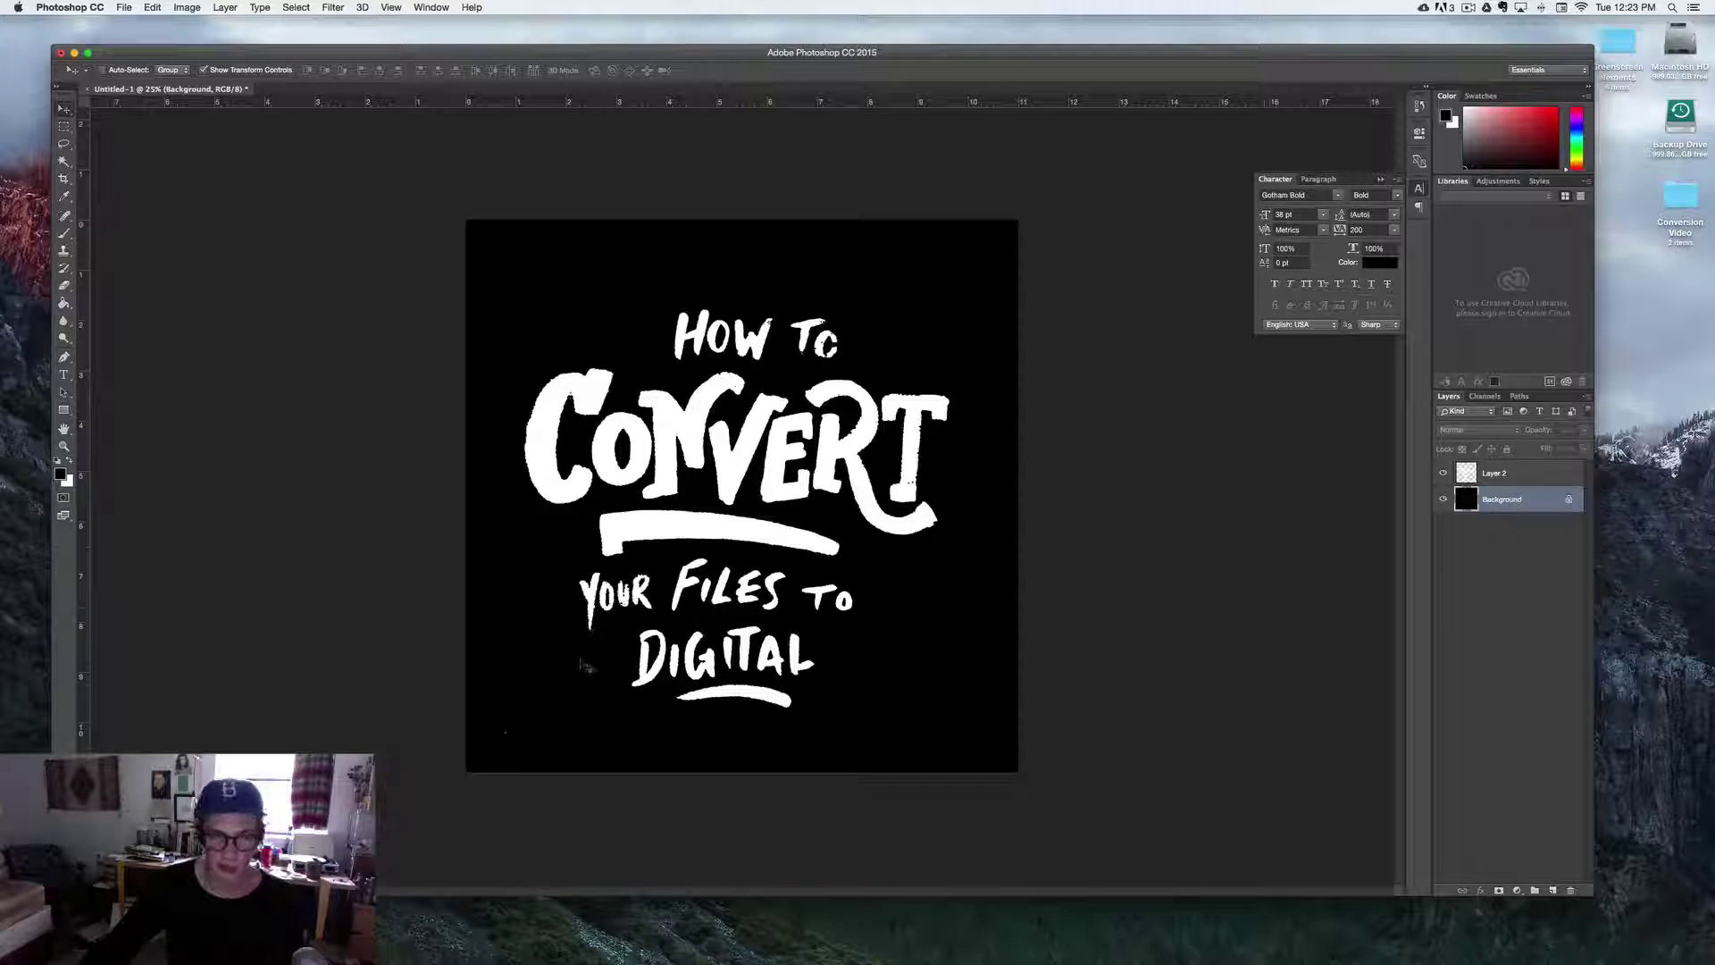
Erase the stray white speck below "Your" on the lettering layer
left_click(1494, 473)
key("e")
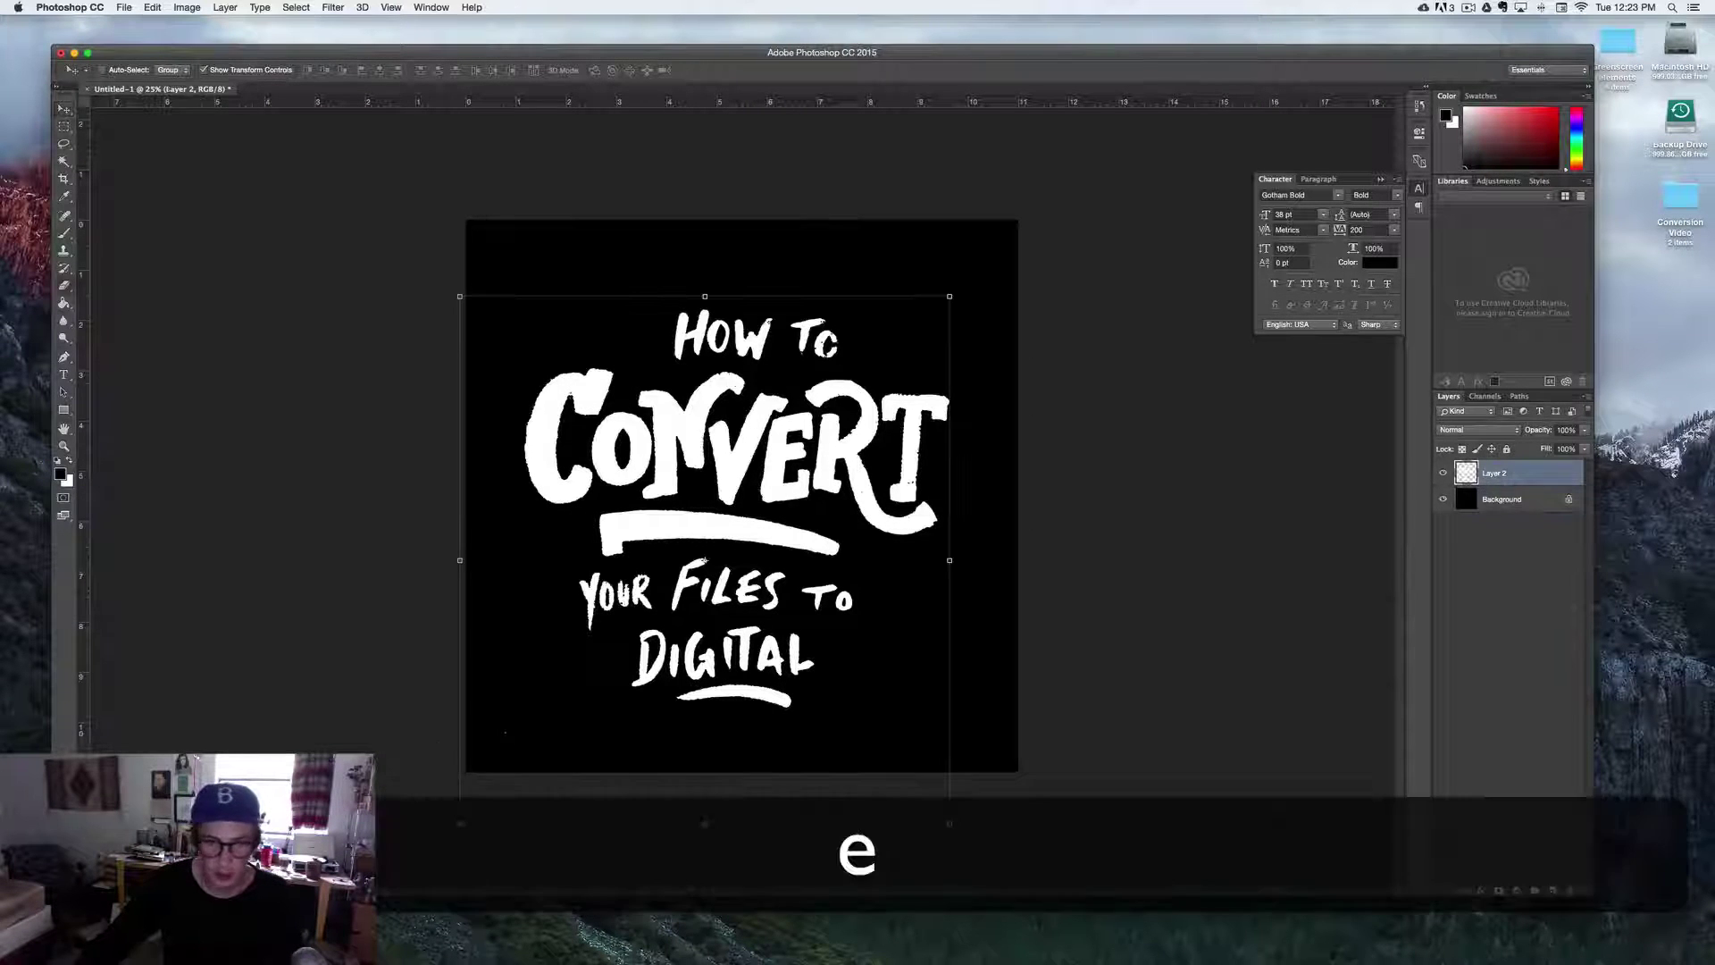